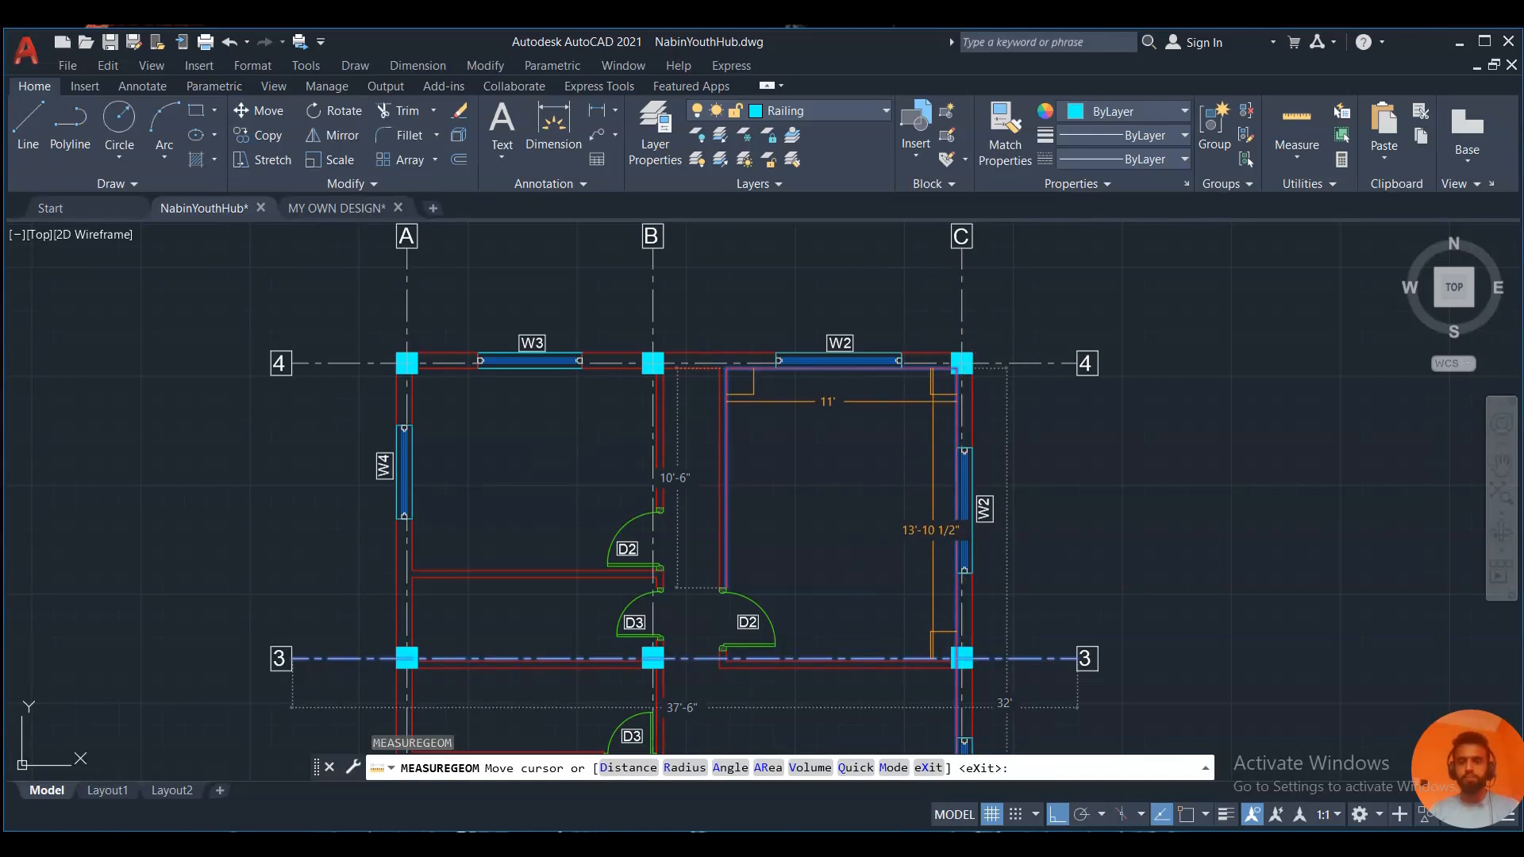
Copy the W2 label text from the top window between grids B and C straight down into the room below.
key("Escape")
key("Escape")
key("Escape")
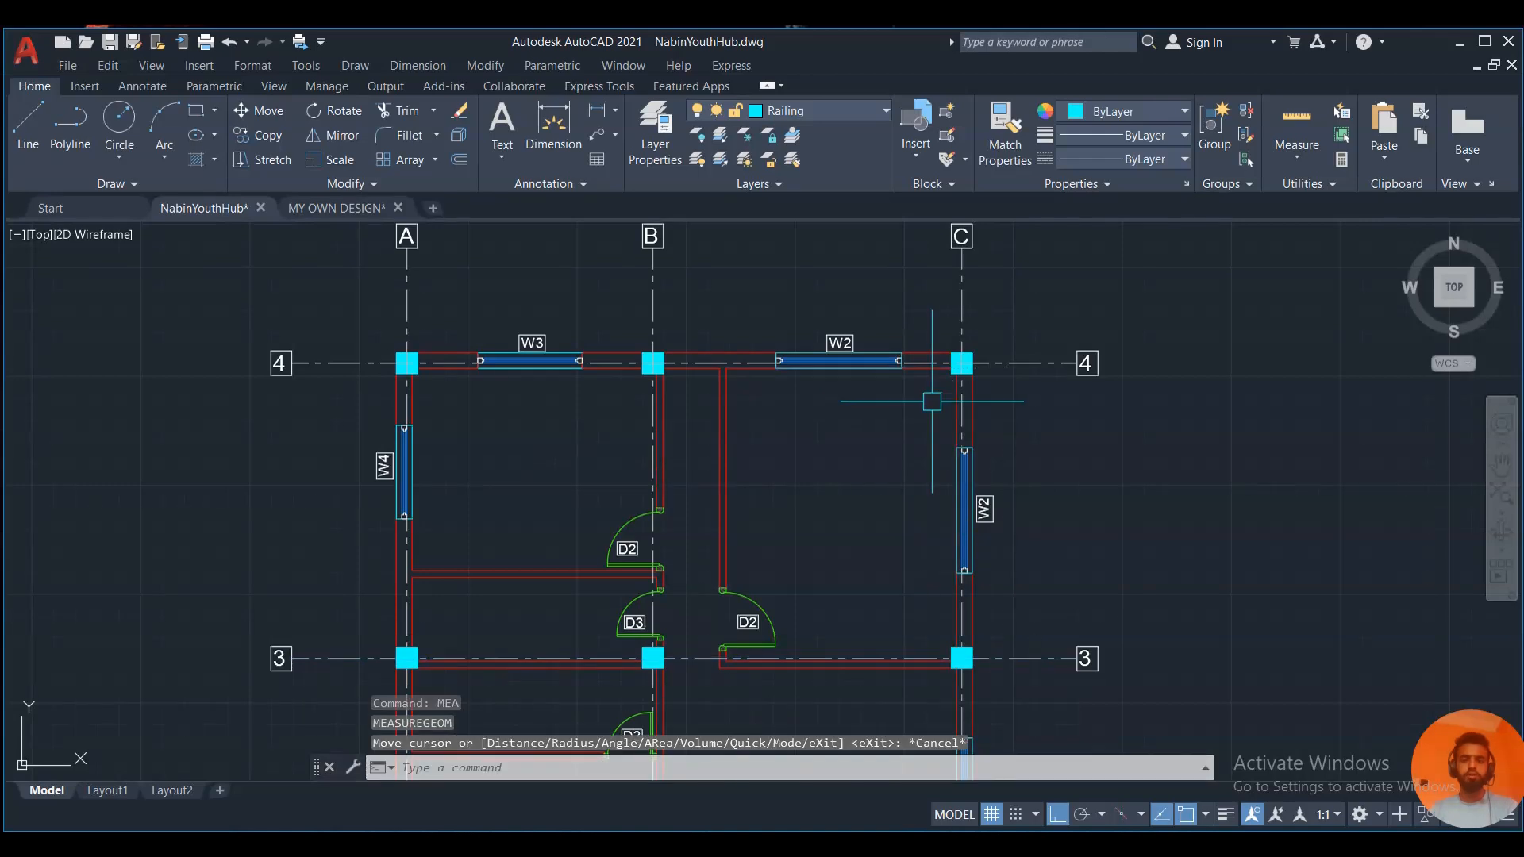
scroll(853, 345, "up", 8)
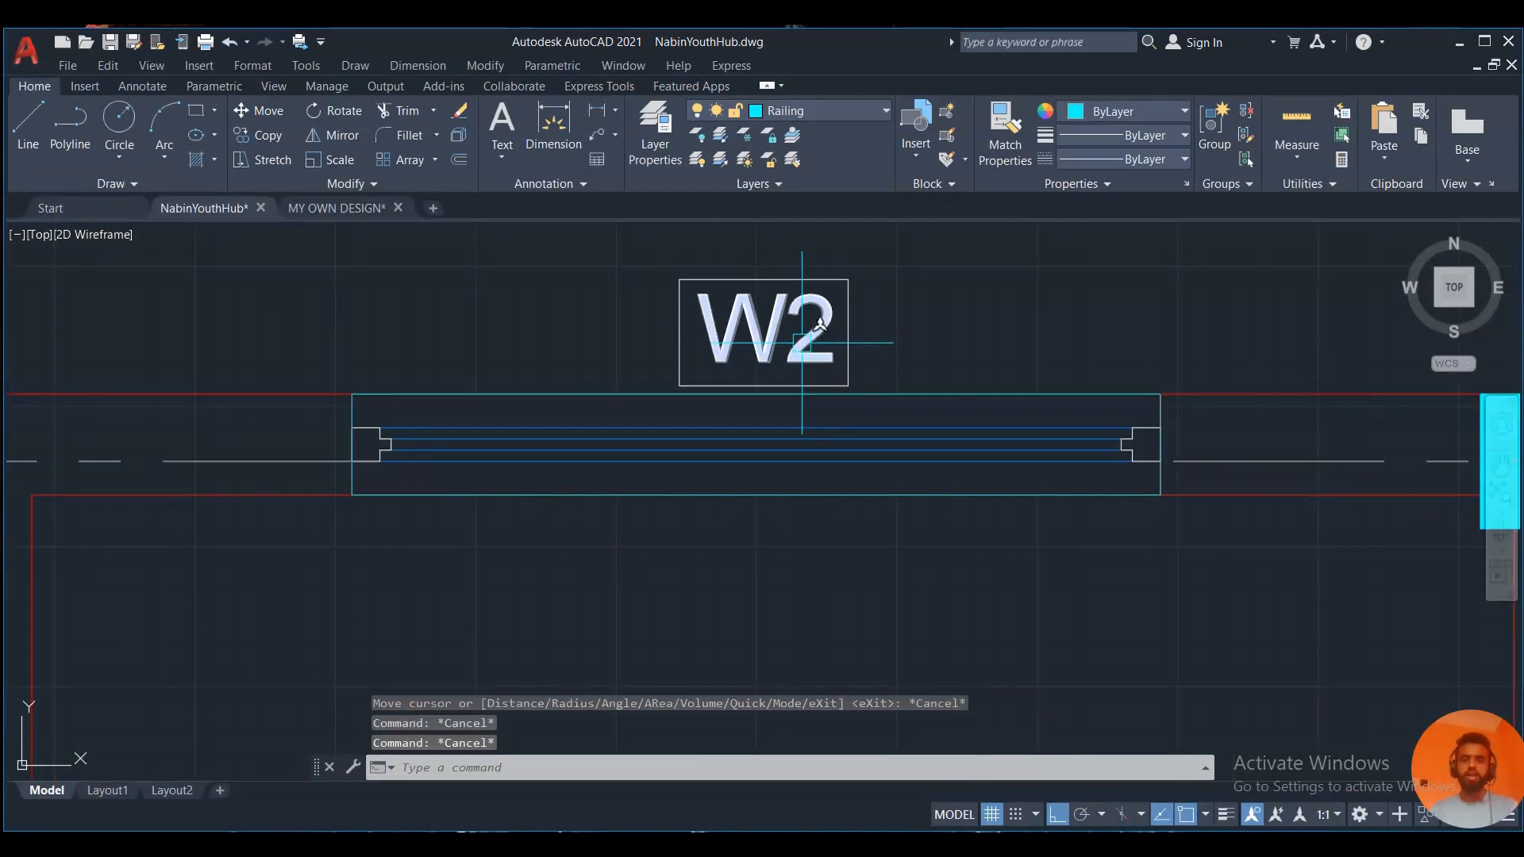
left_click(714, 366)
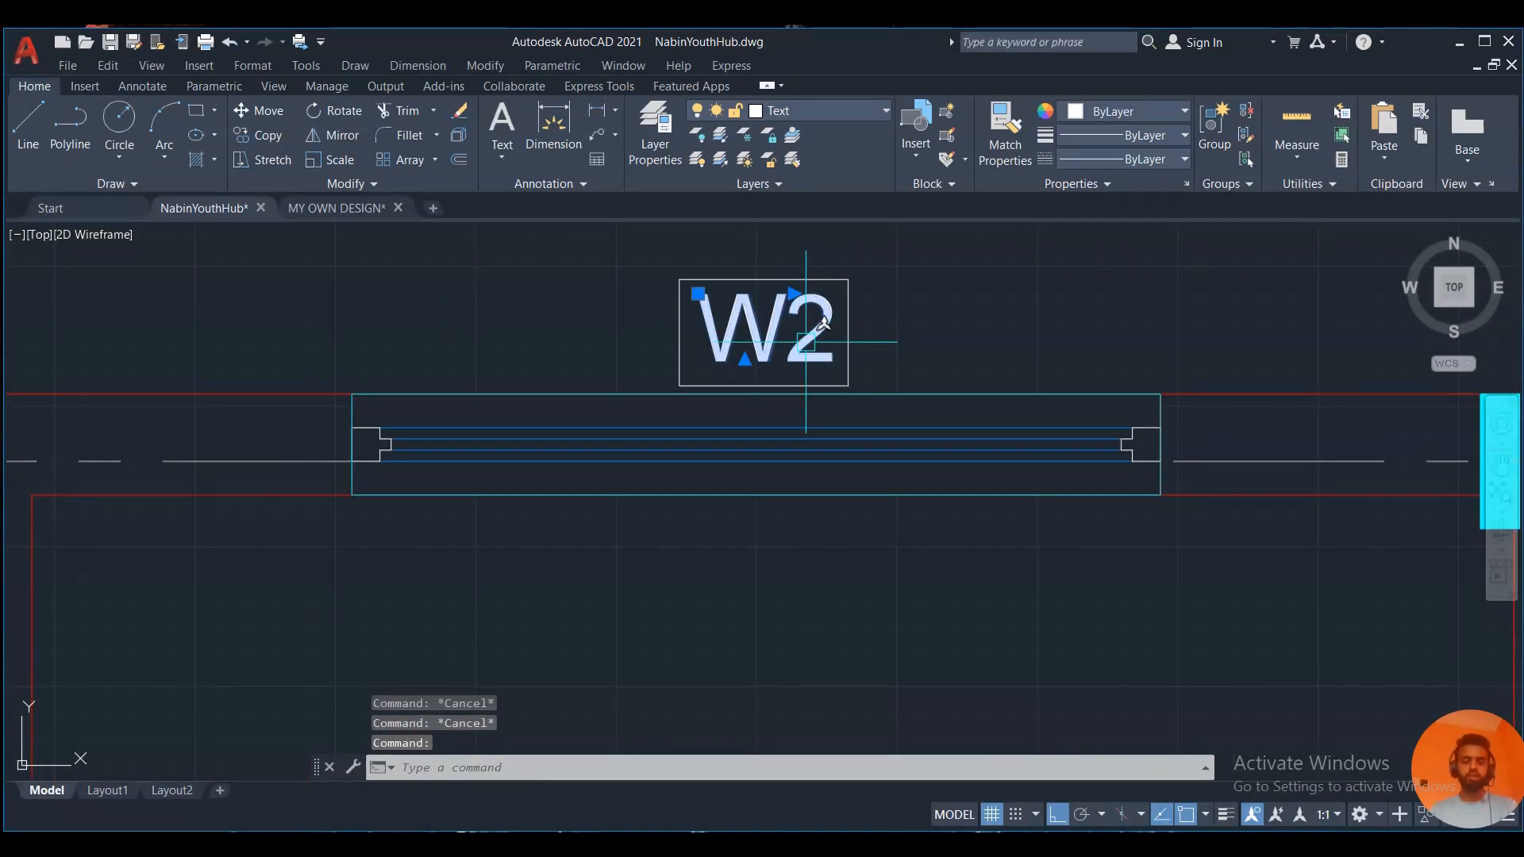
key("Return")
left_click(798, 326)
scroll(825, 373, "down", 8)
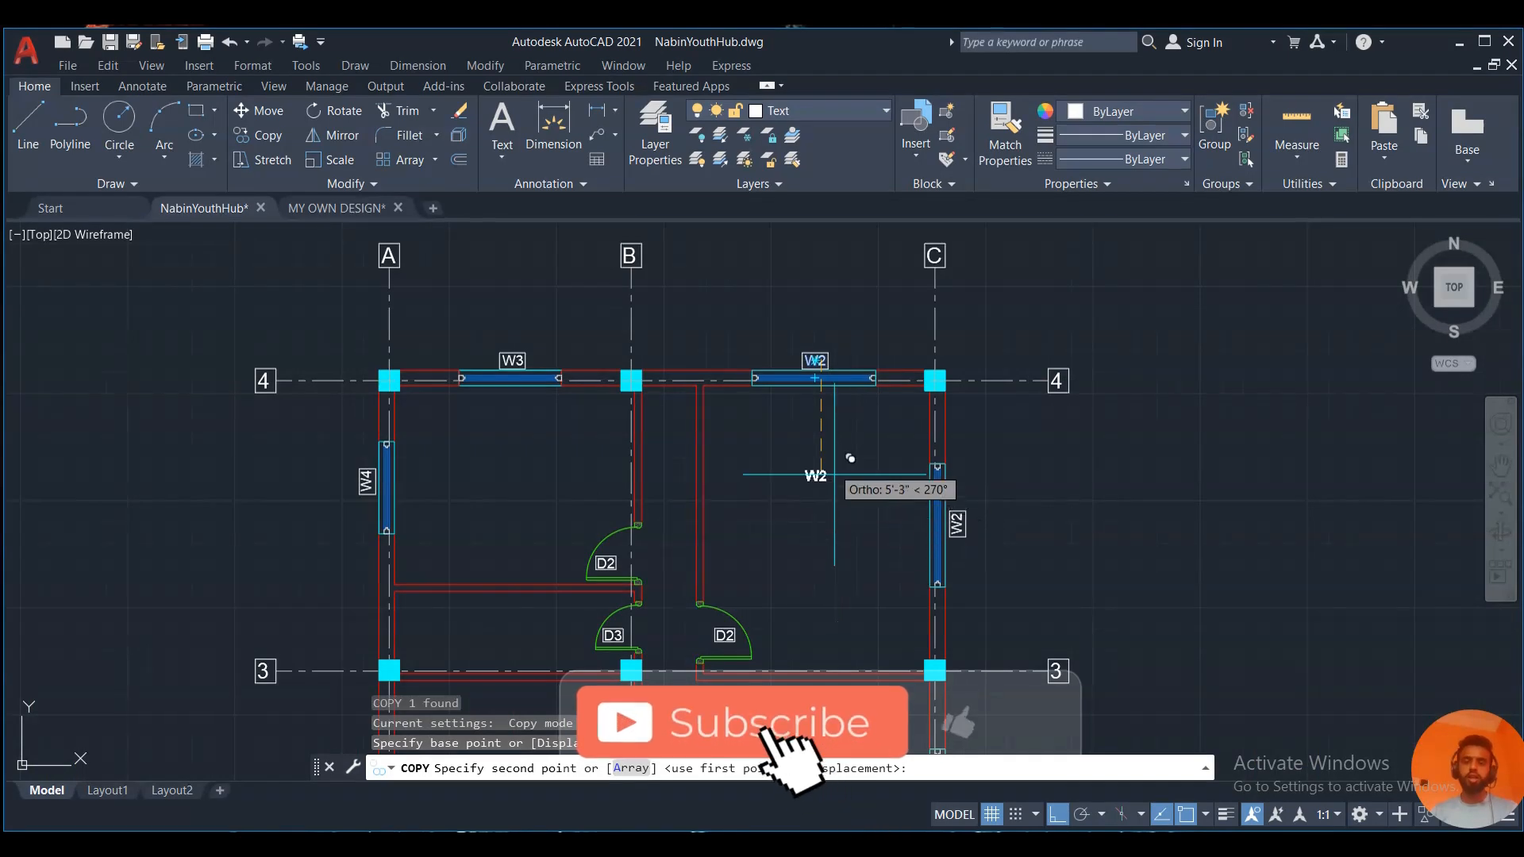
scroll(832, 469, "up", 4)
left_click(820, 457)
key("Escape")
Replace the copied text in the upper-right room with the room size 11'-0"x13'-10".
scroll(789, 470, "up", 5)
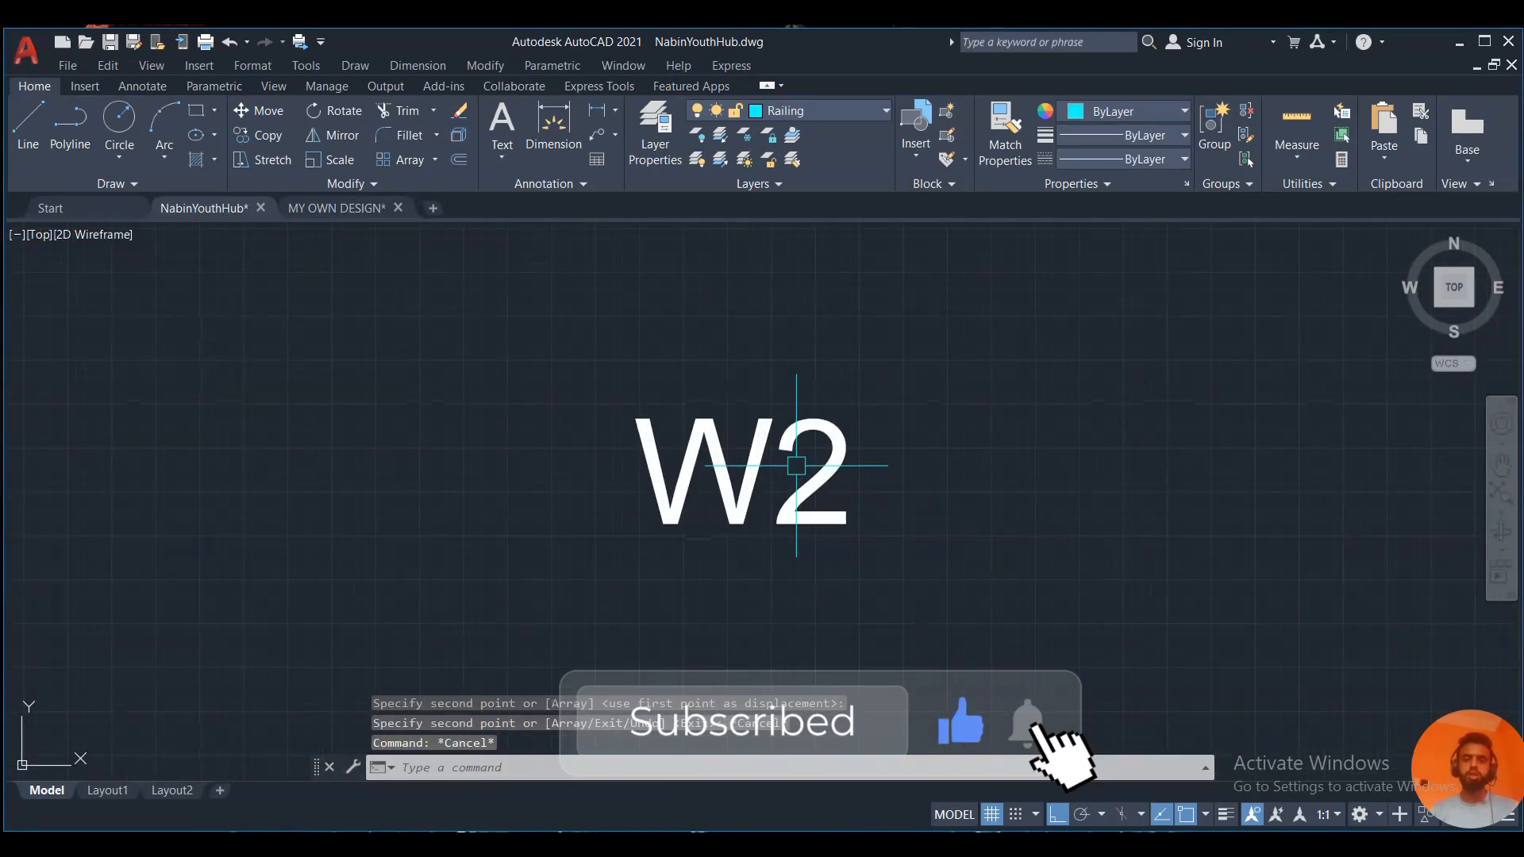
left_click(789, 470)
left_click(842, 493)
double_click(738, 476)
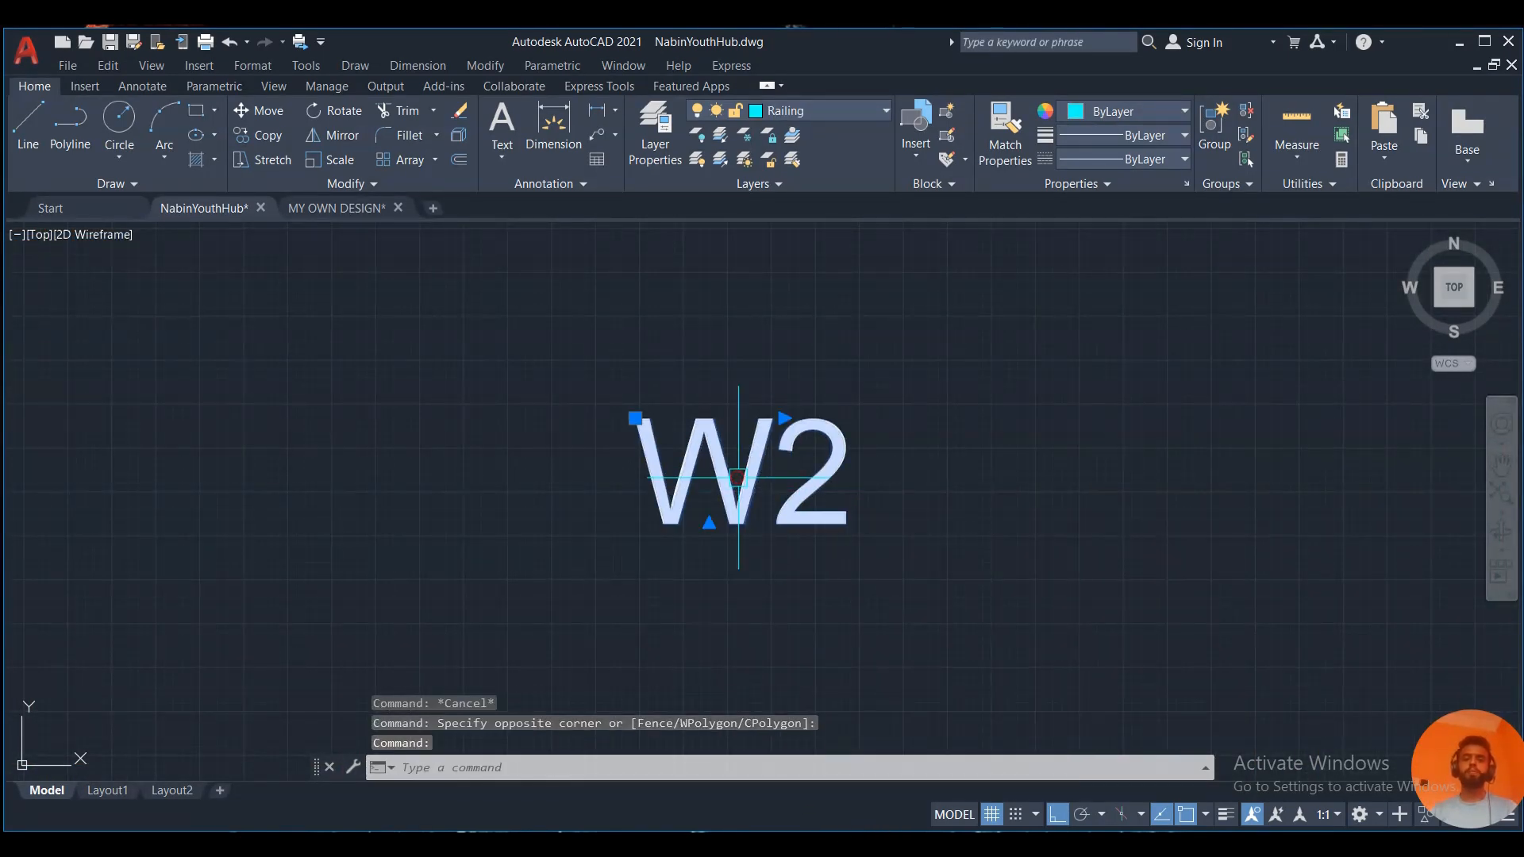
key("ctrl+a")
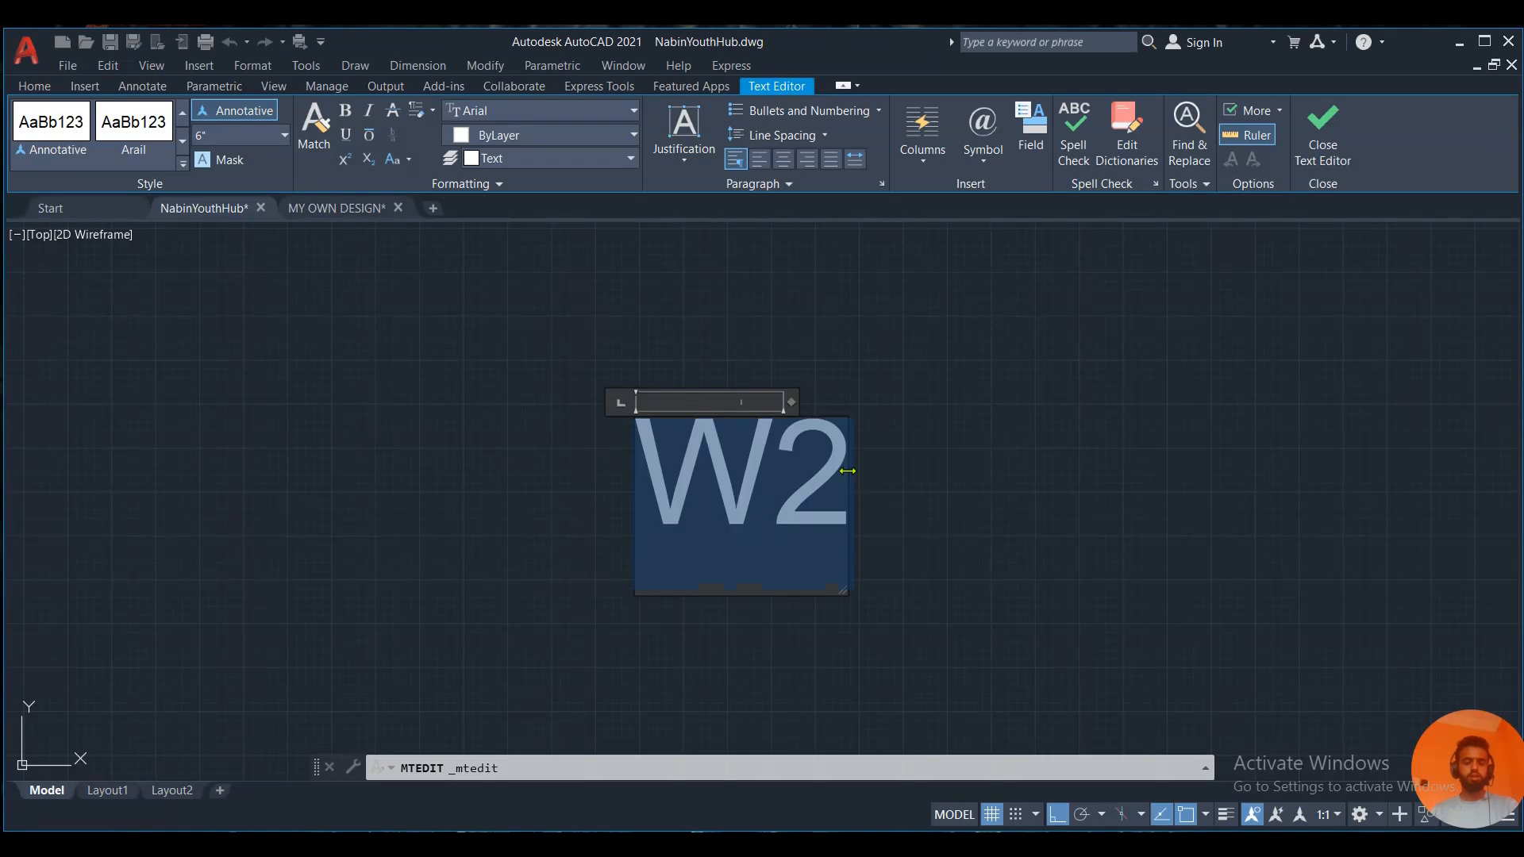
type("11'")
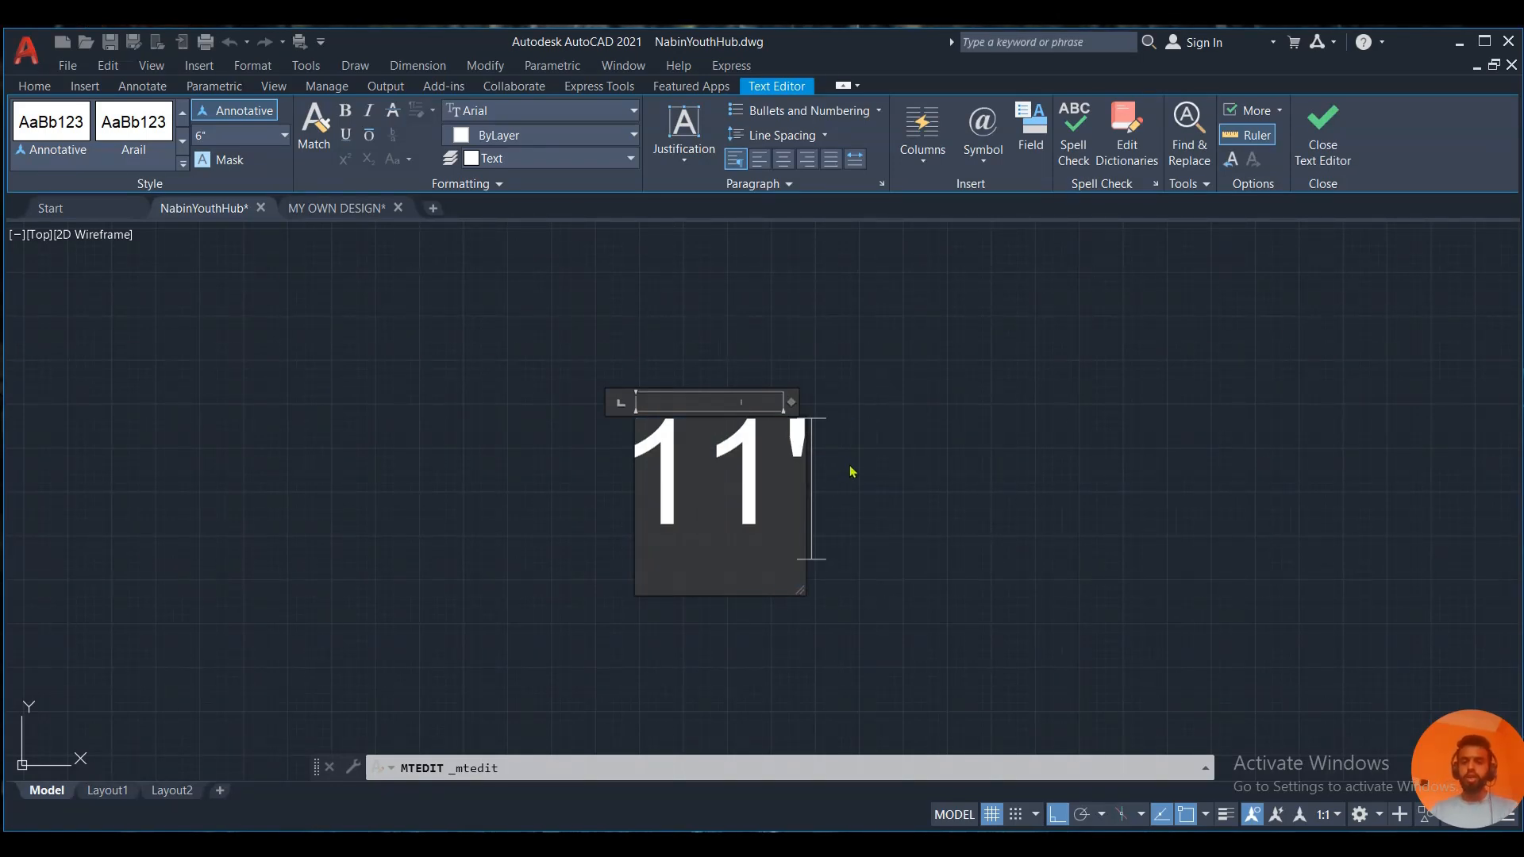
type("-")
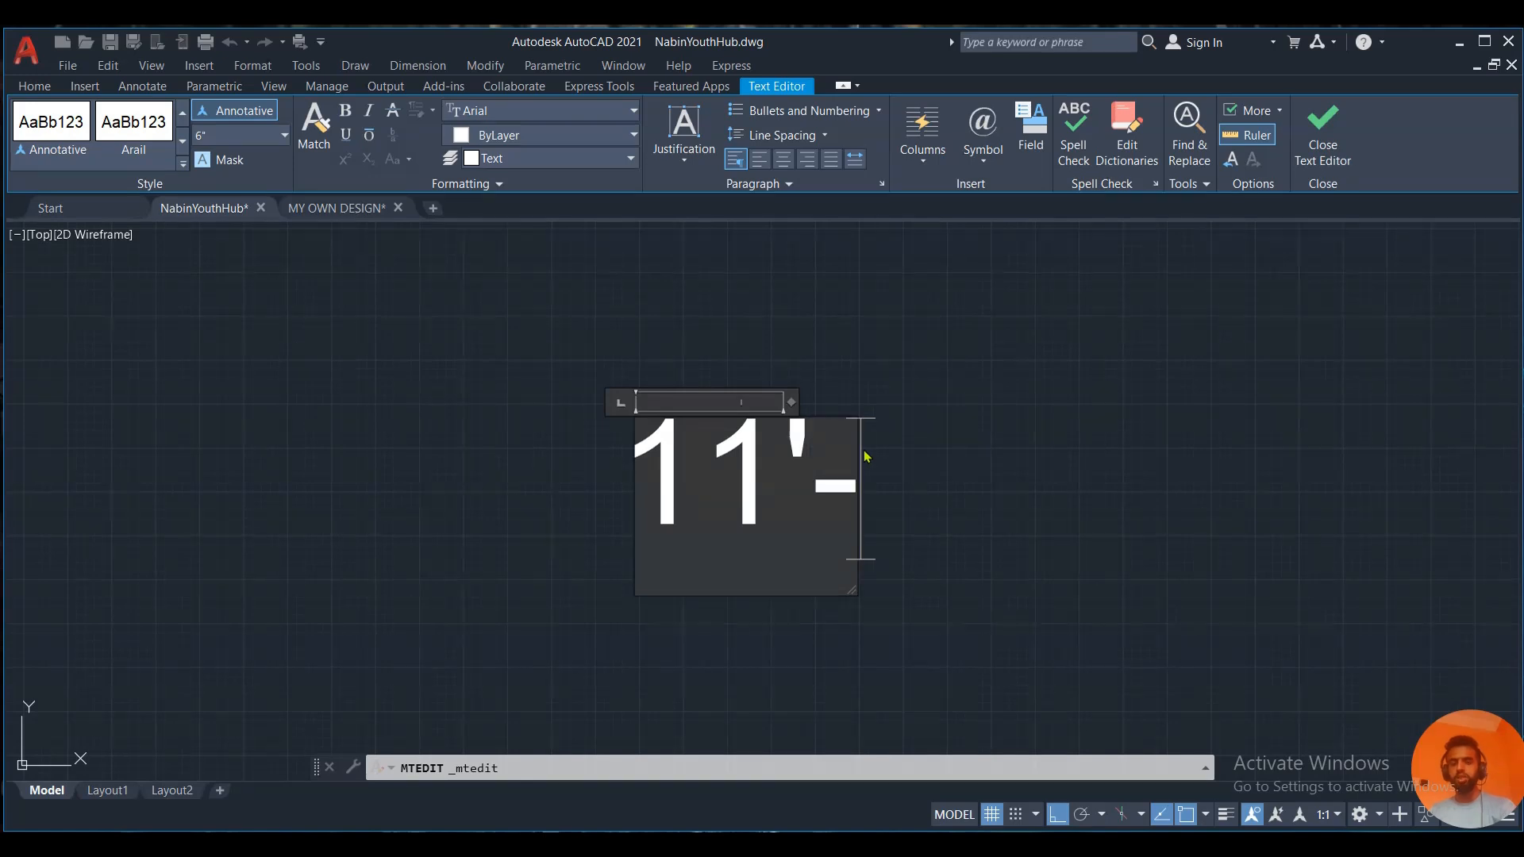
type("0")
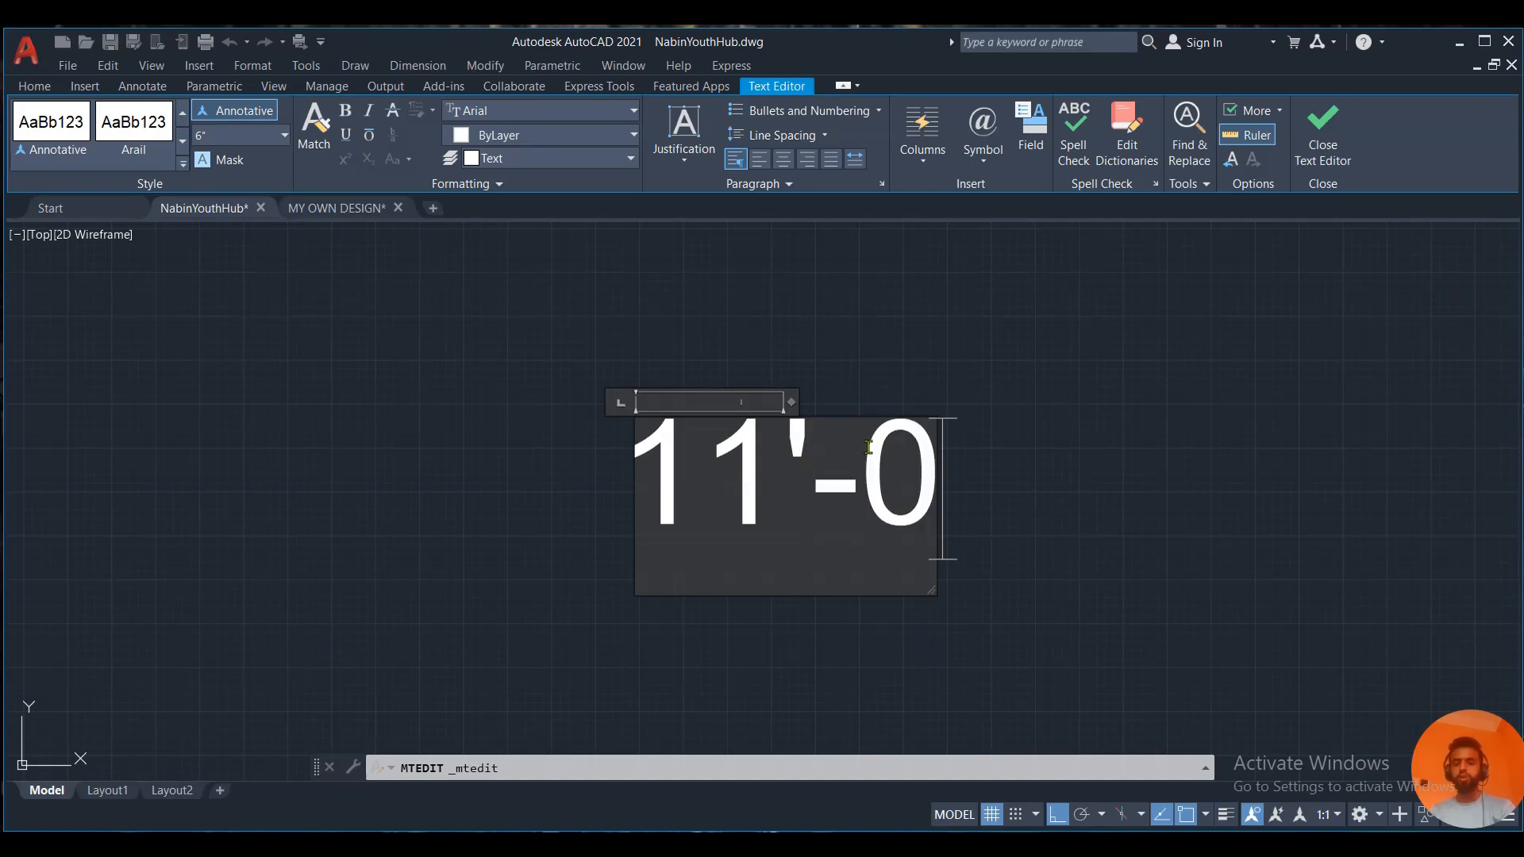
type("\"x")
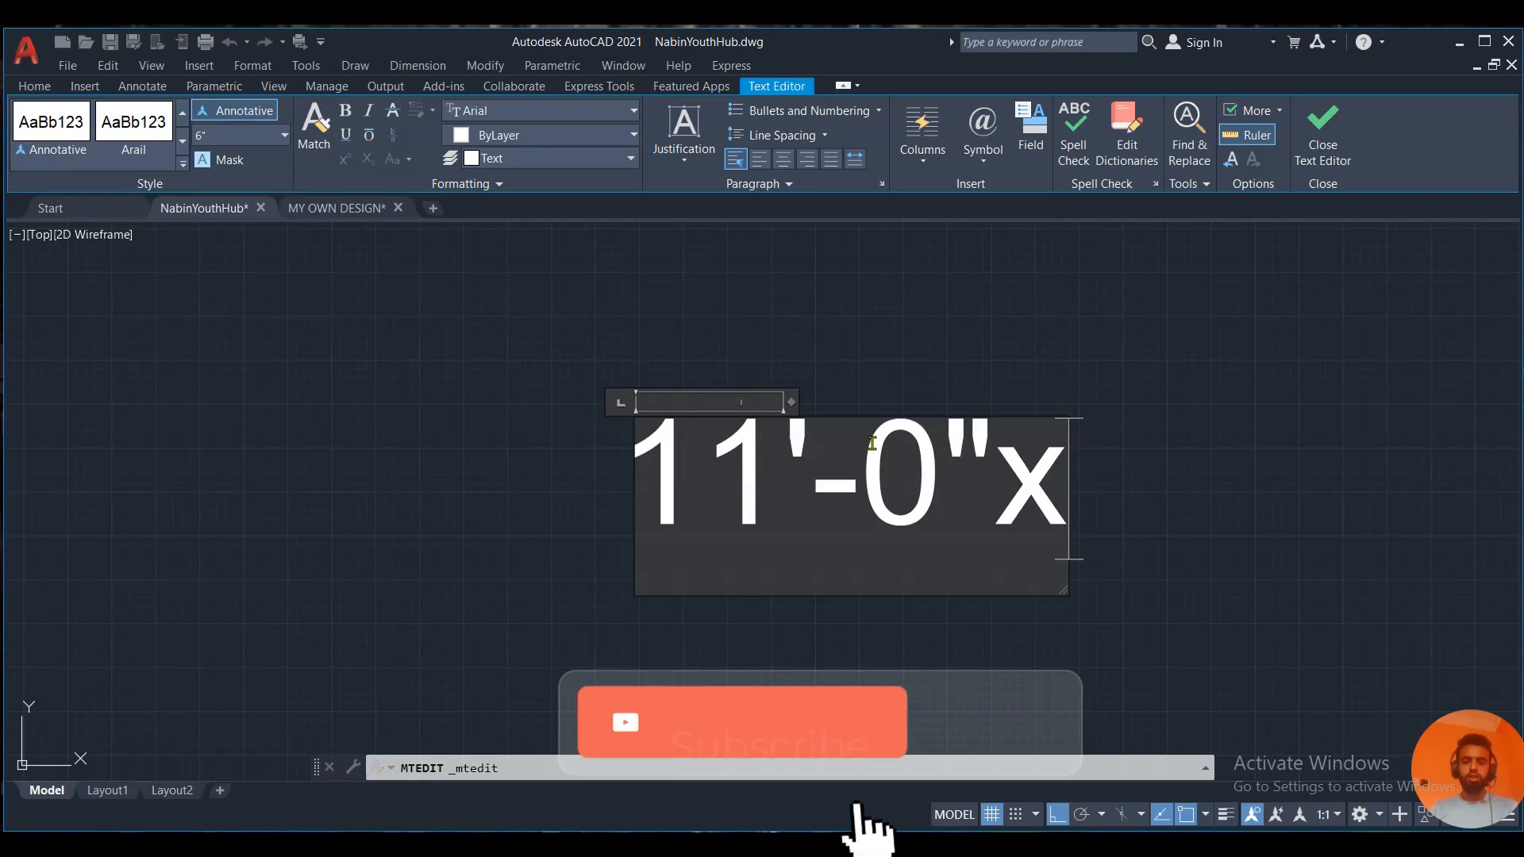
type("13'")
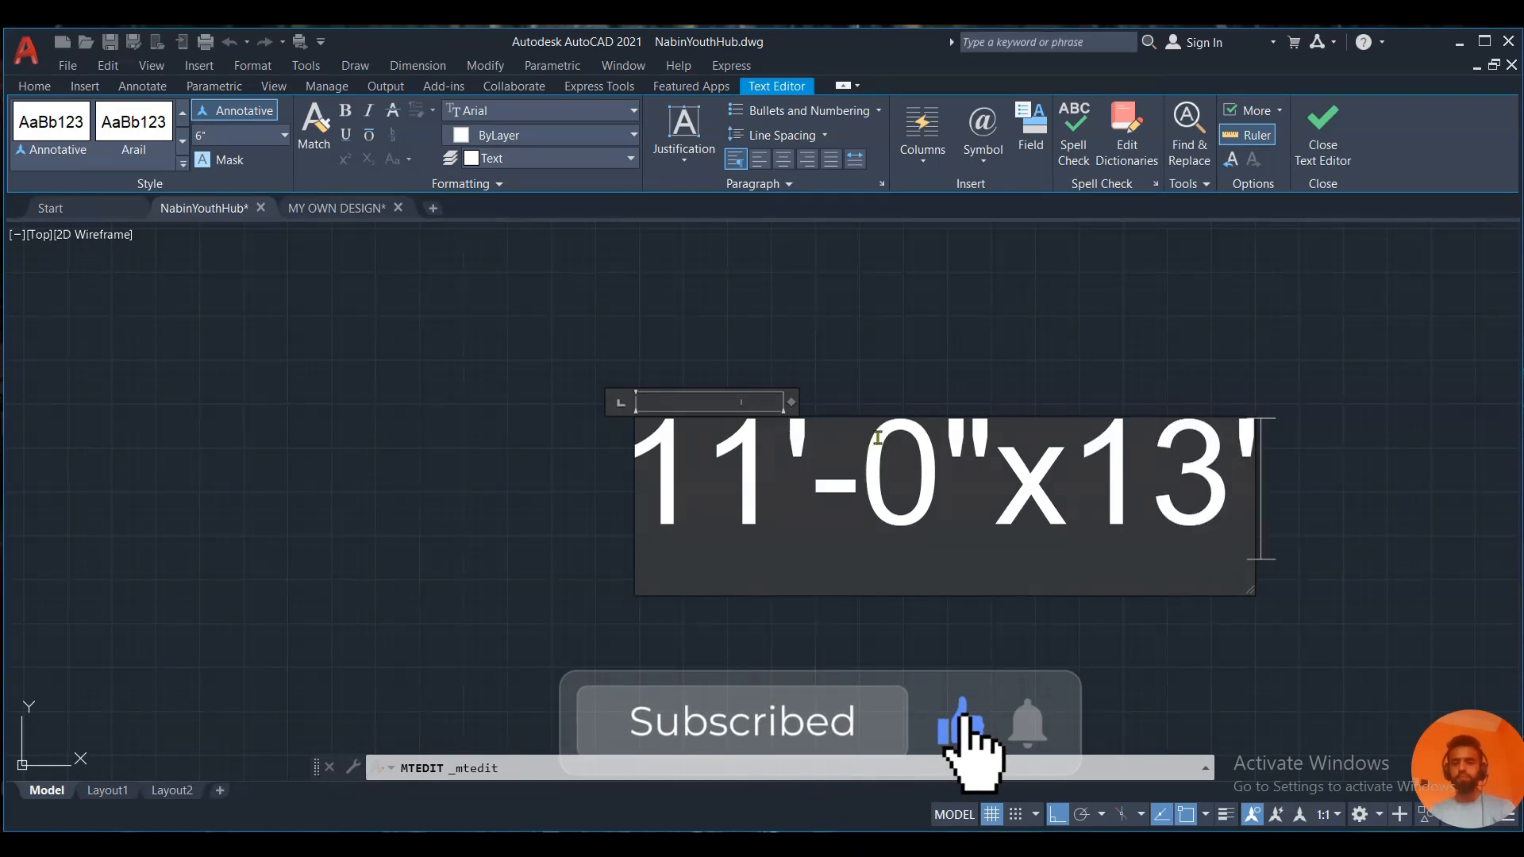
type("-")
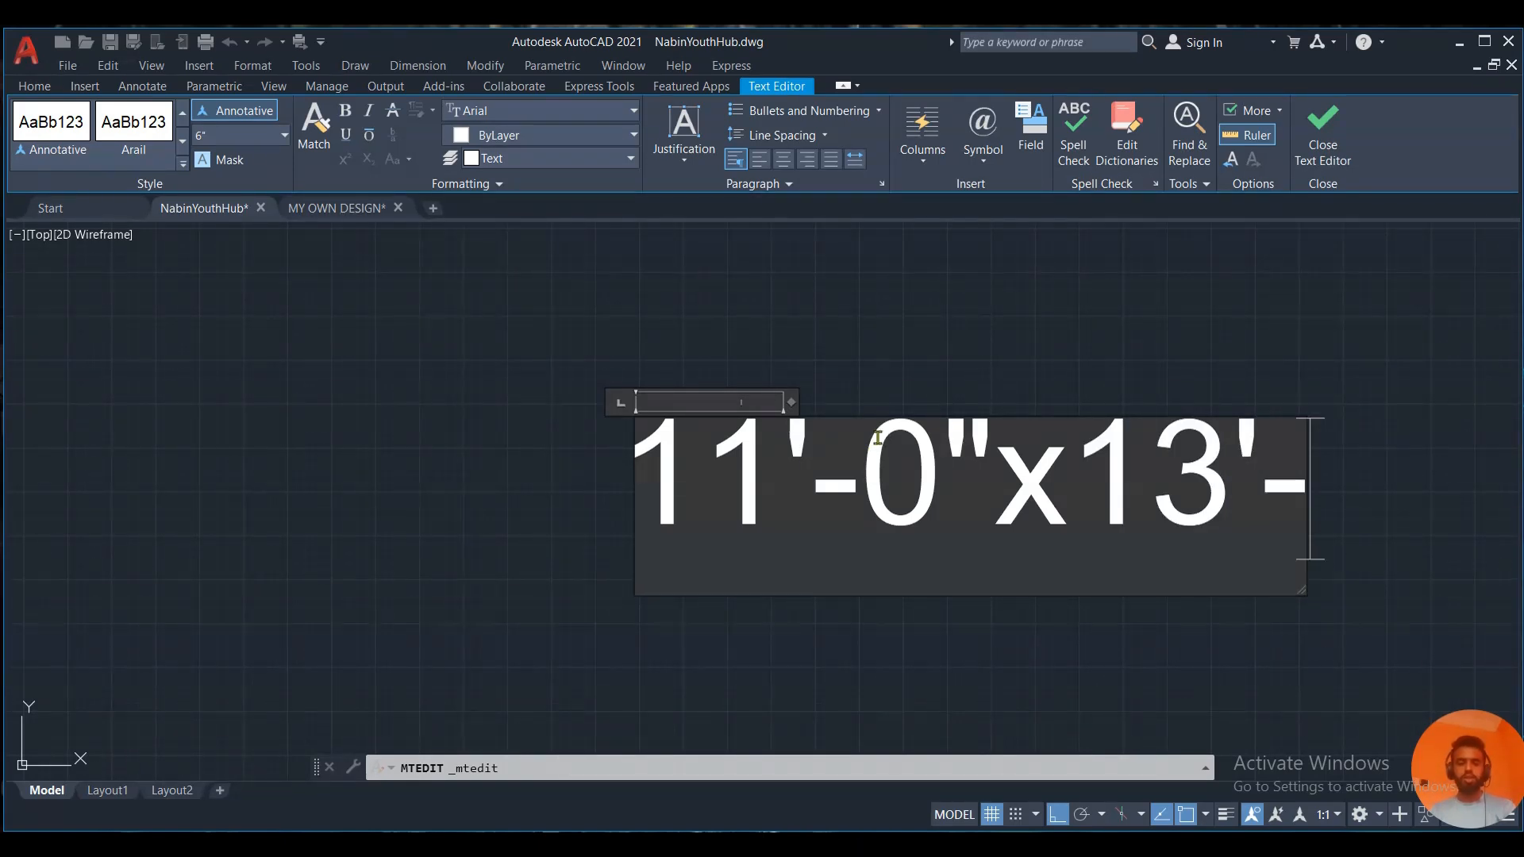
type("10")
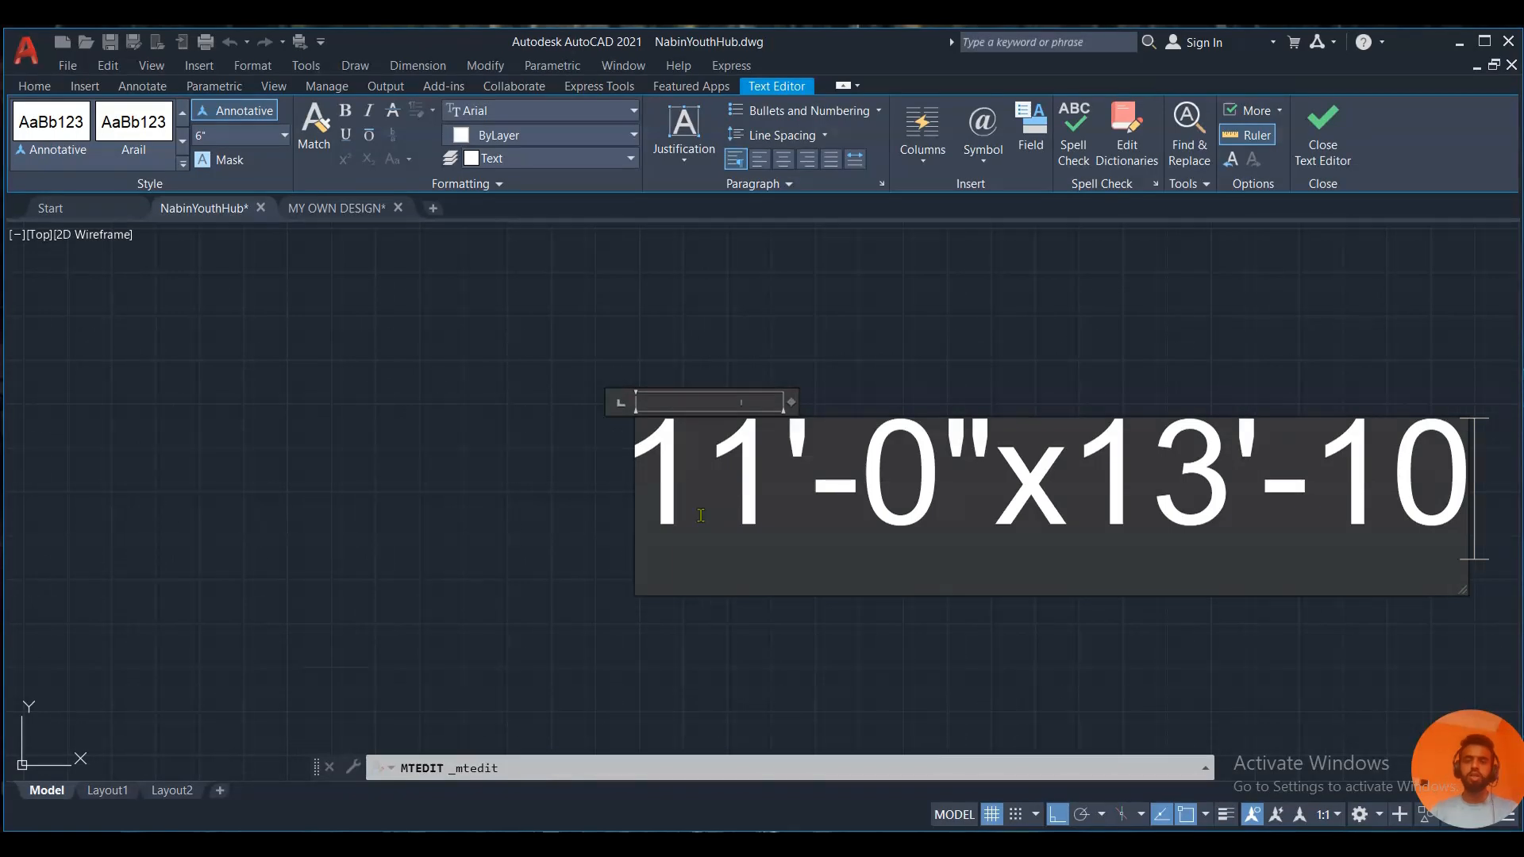
type("\"")
left_click(912, 442)
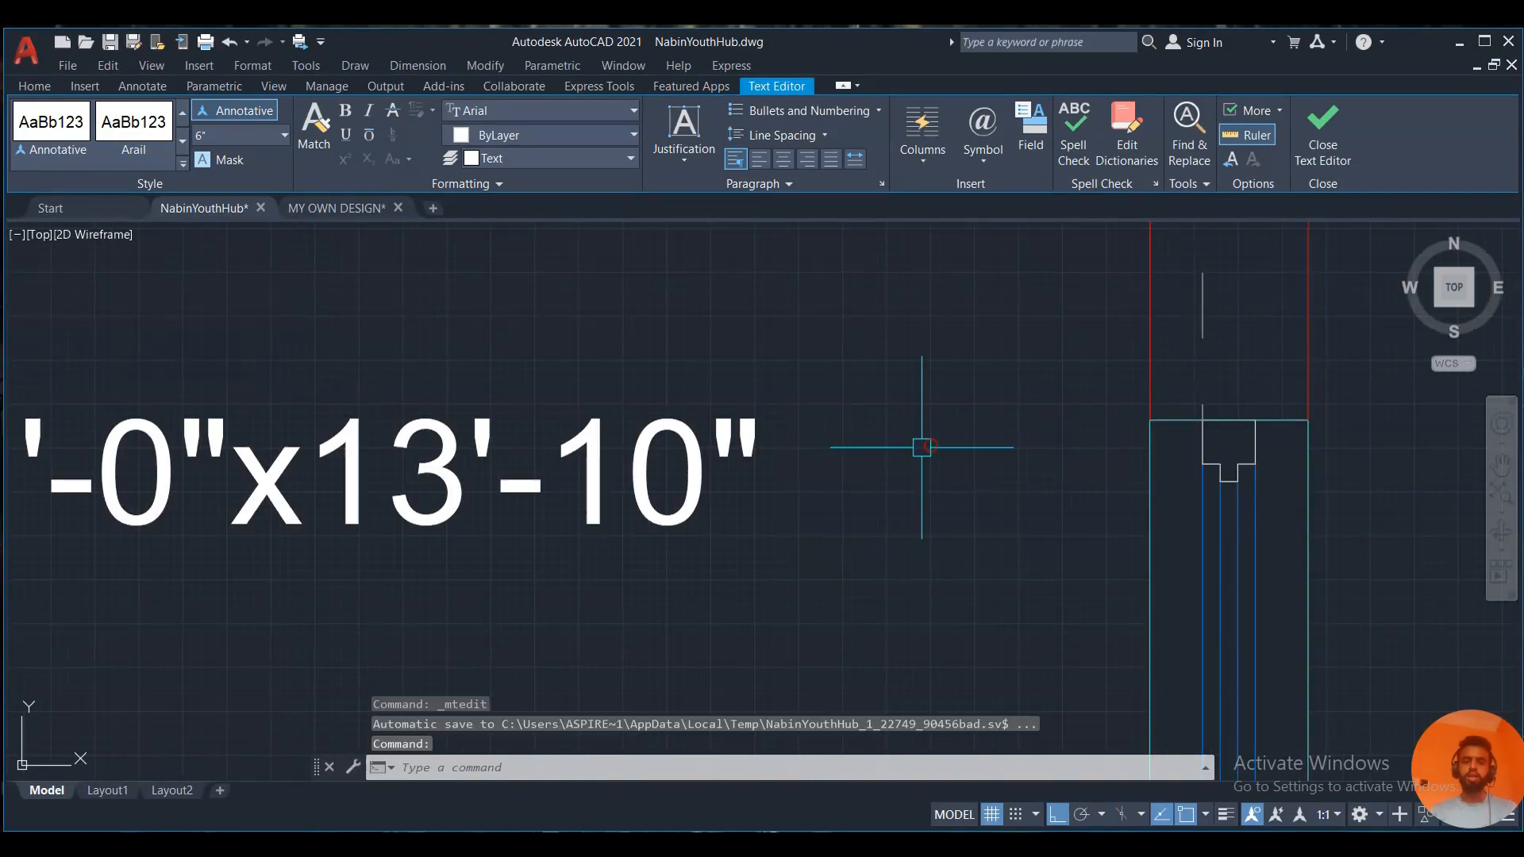
scroll(796, 478, "up", 3)
middle_click_drag(845, 434, 886, 479)
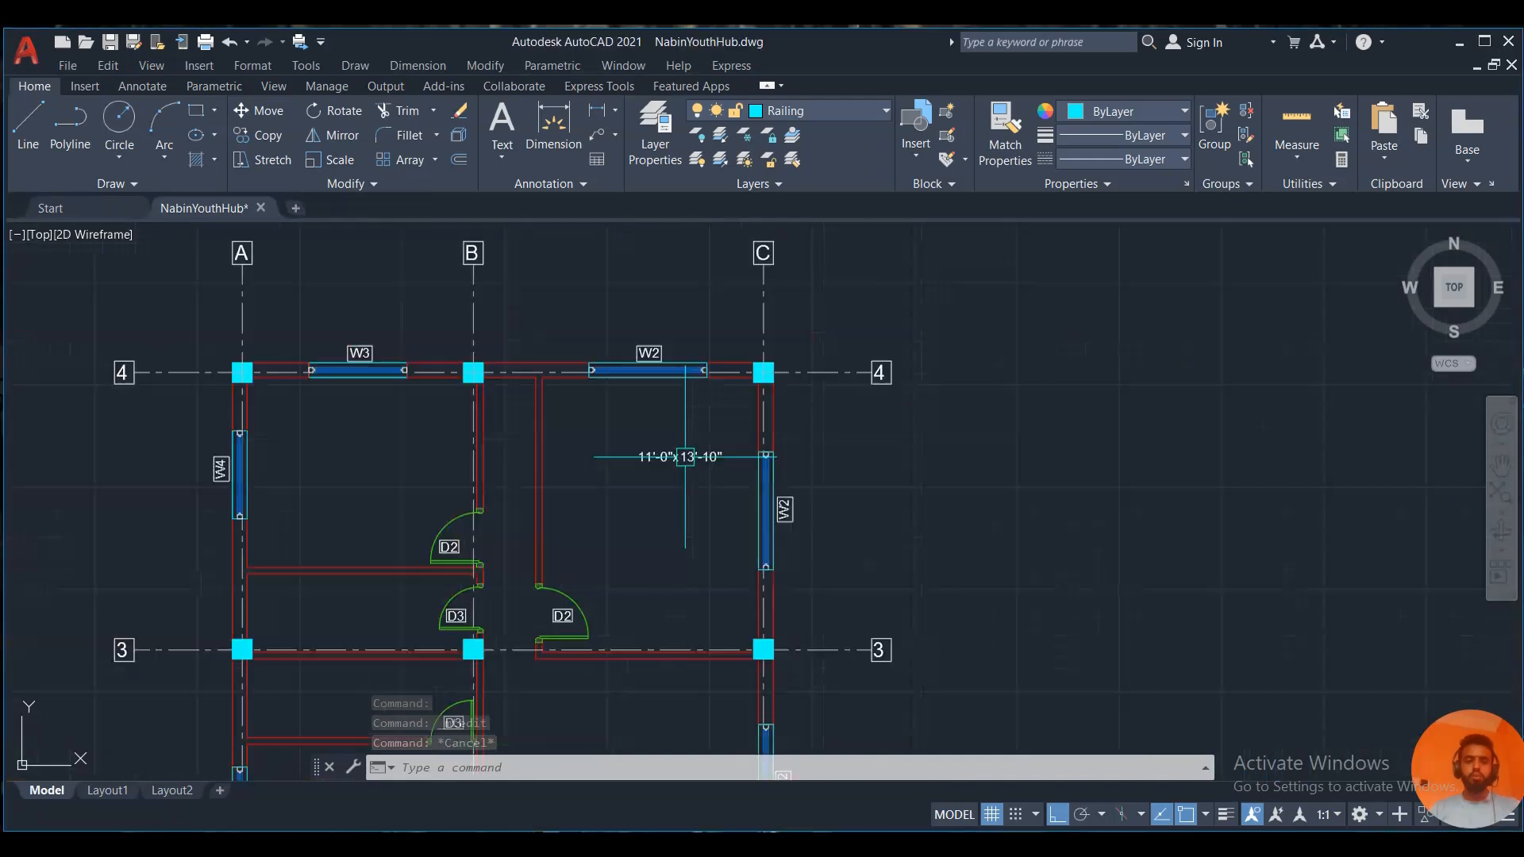
Set the height of the whole room size text to 8".
scroll(682, 457, "up", 5)
scroll(680, 457, "up", 2)
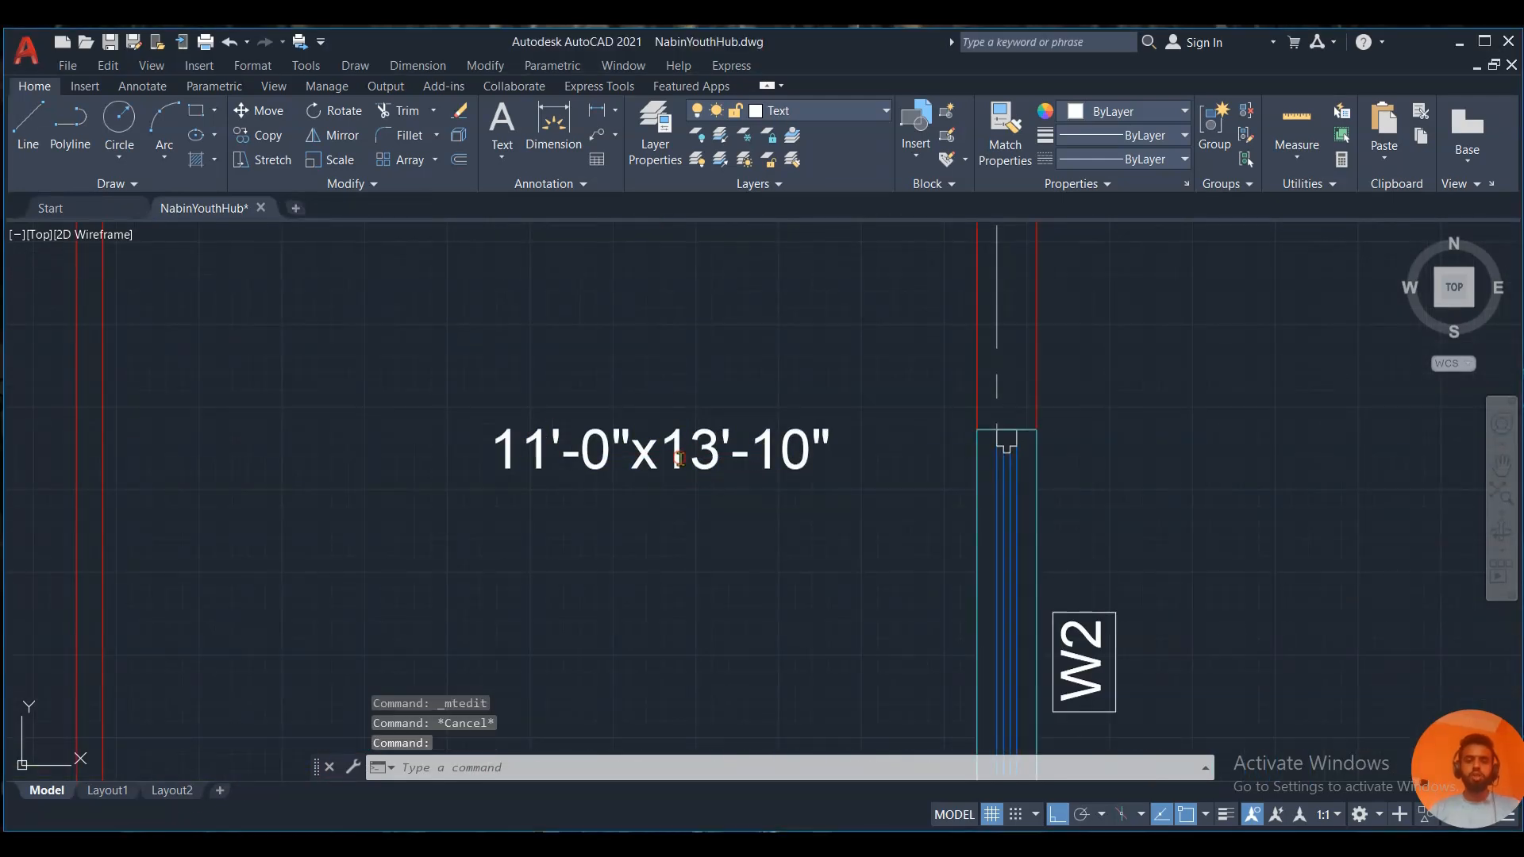
double_click(777, 446)
key("ctrl+a")
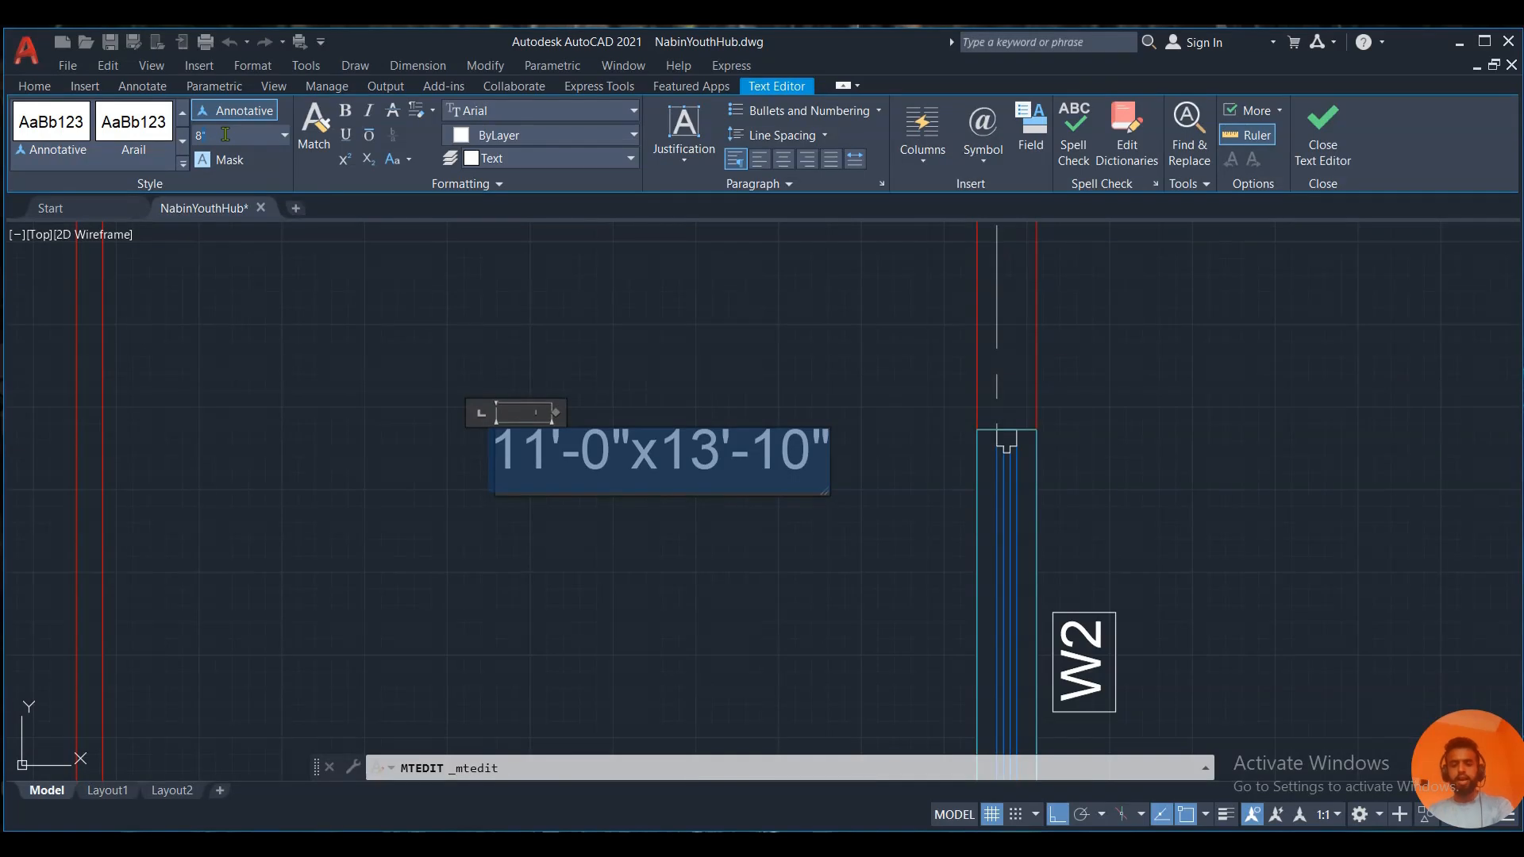
left_click(225, 135)
type("8")
key("Return")
left_click(558, 560)
Add the line BEDROOM in capitals above the 11'-0"x13'-10" room size text.
scroll(610, 446, "up", 1)
scroll(558, 477, "down", 2)
middle_click_drag(637, 464, 805, 488)
scroll(806, 487, "up", 2)
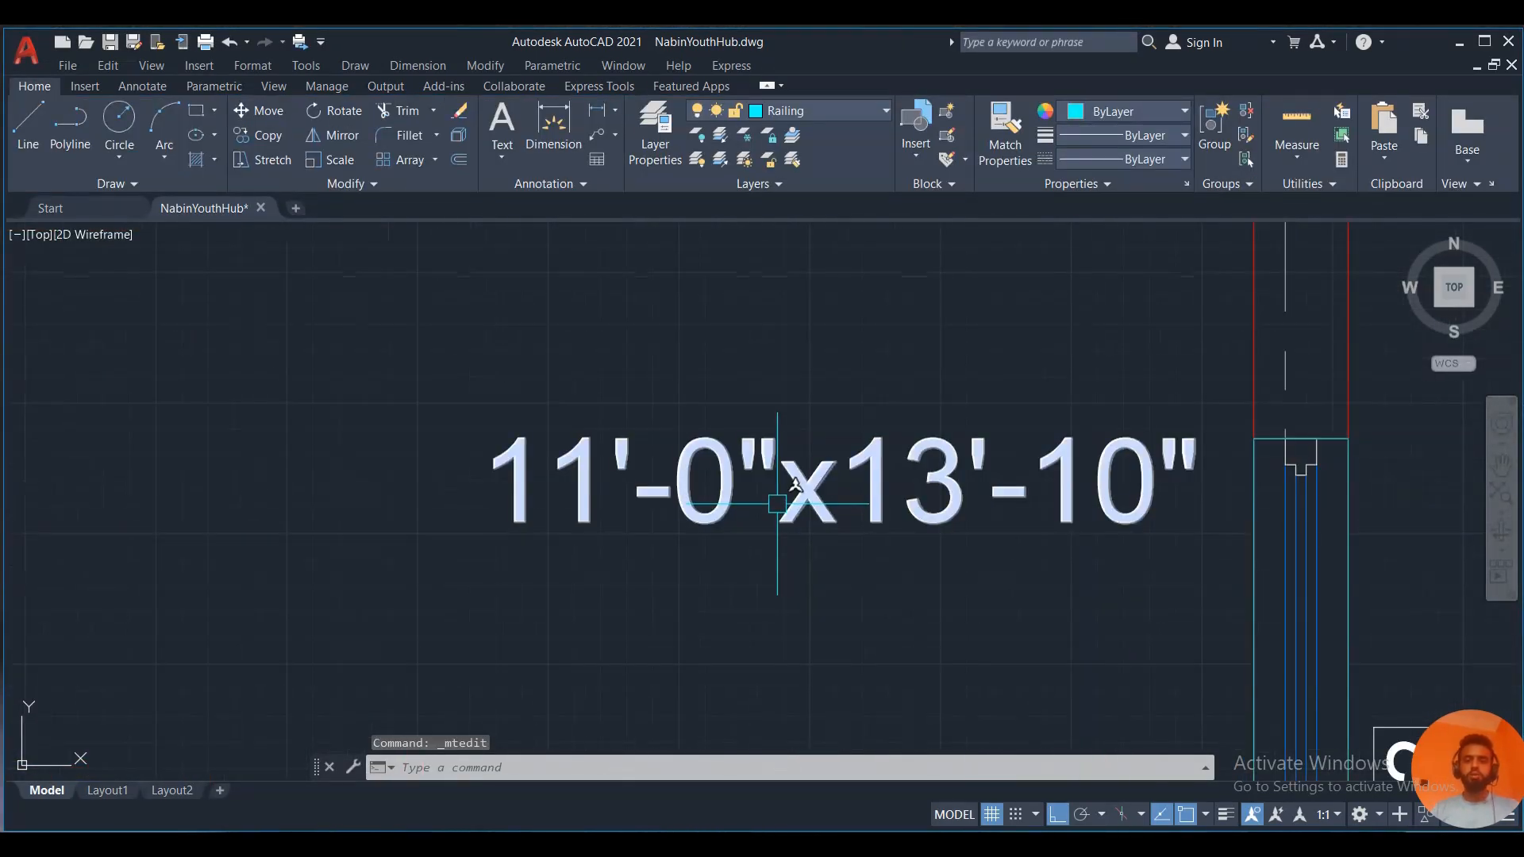
double_click(800, 481)
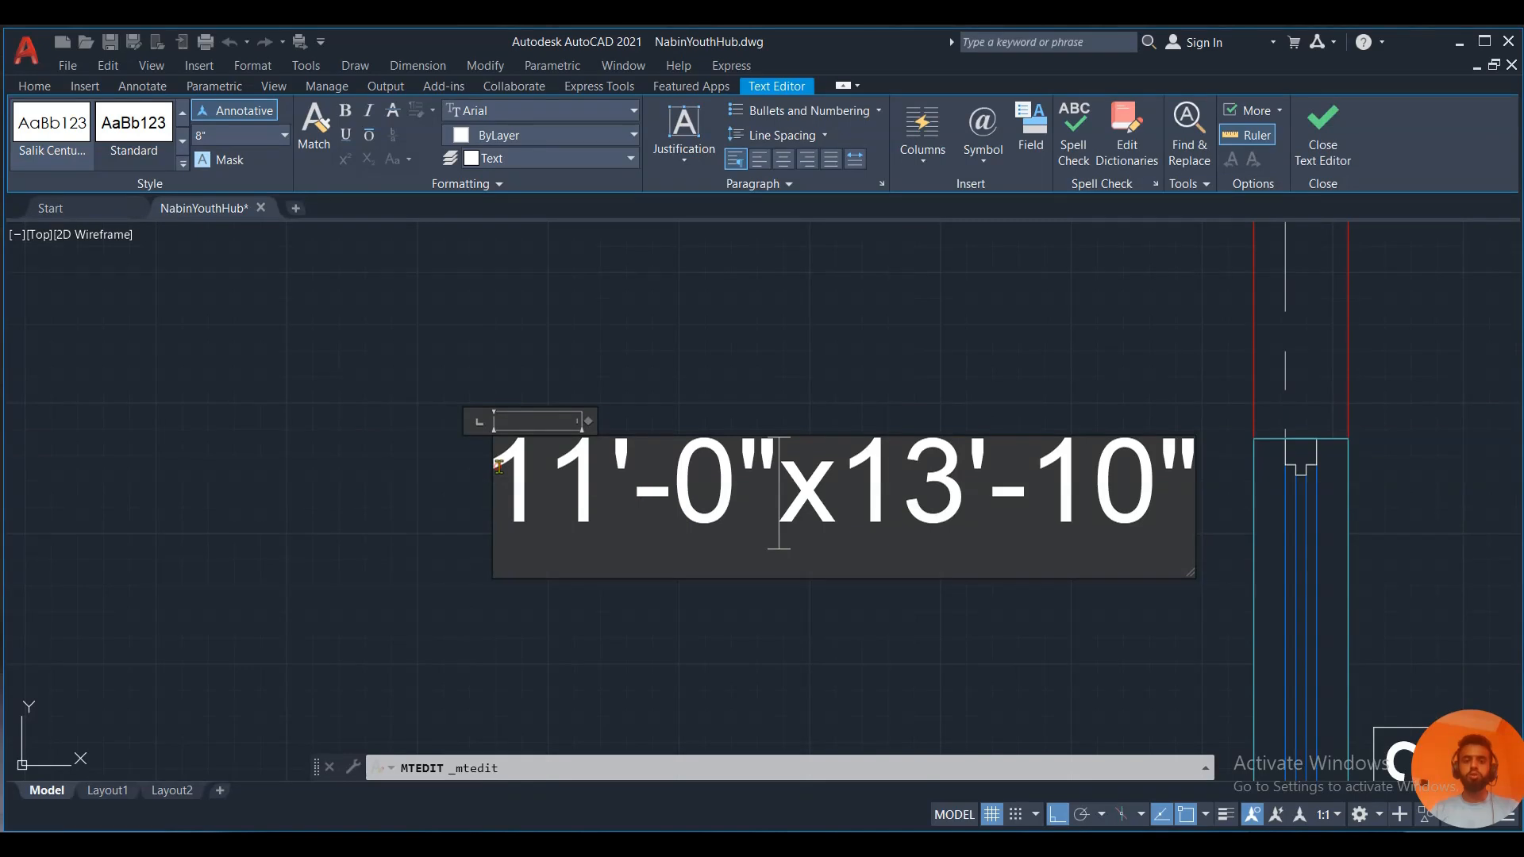
left_click(500, 467)
key("Return")
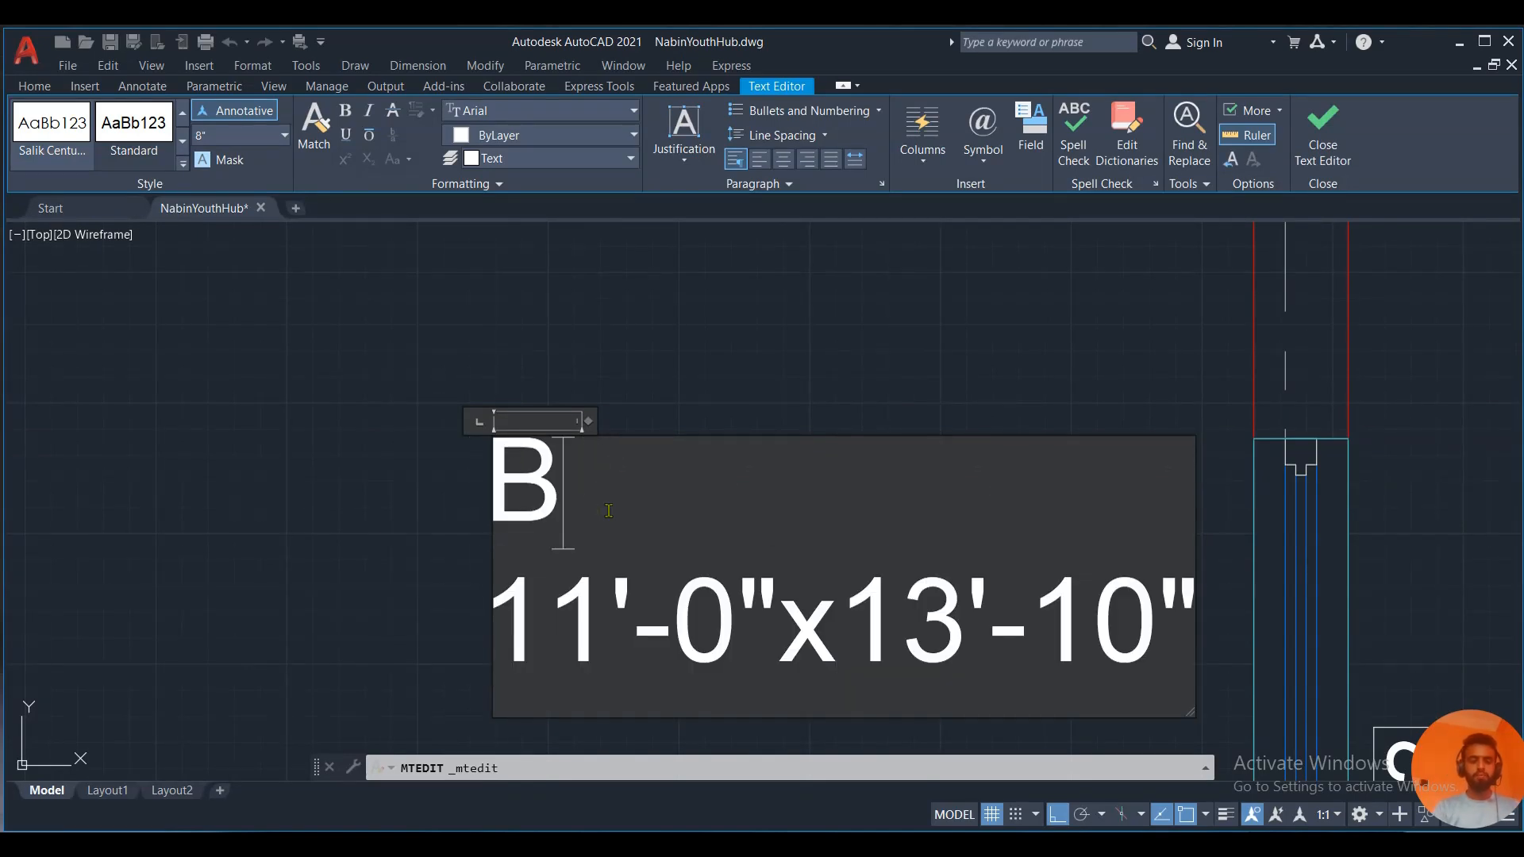
type("Bedroo\\")
key("BackSpace")
key("BackSpace")
key("Caps_Lock")
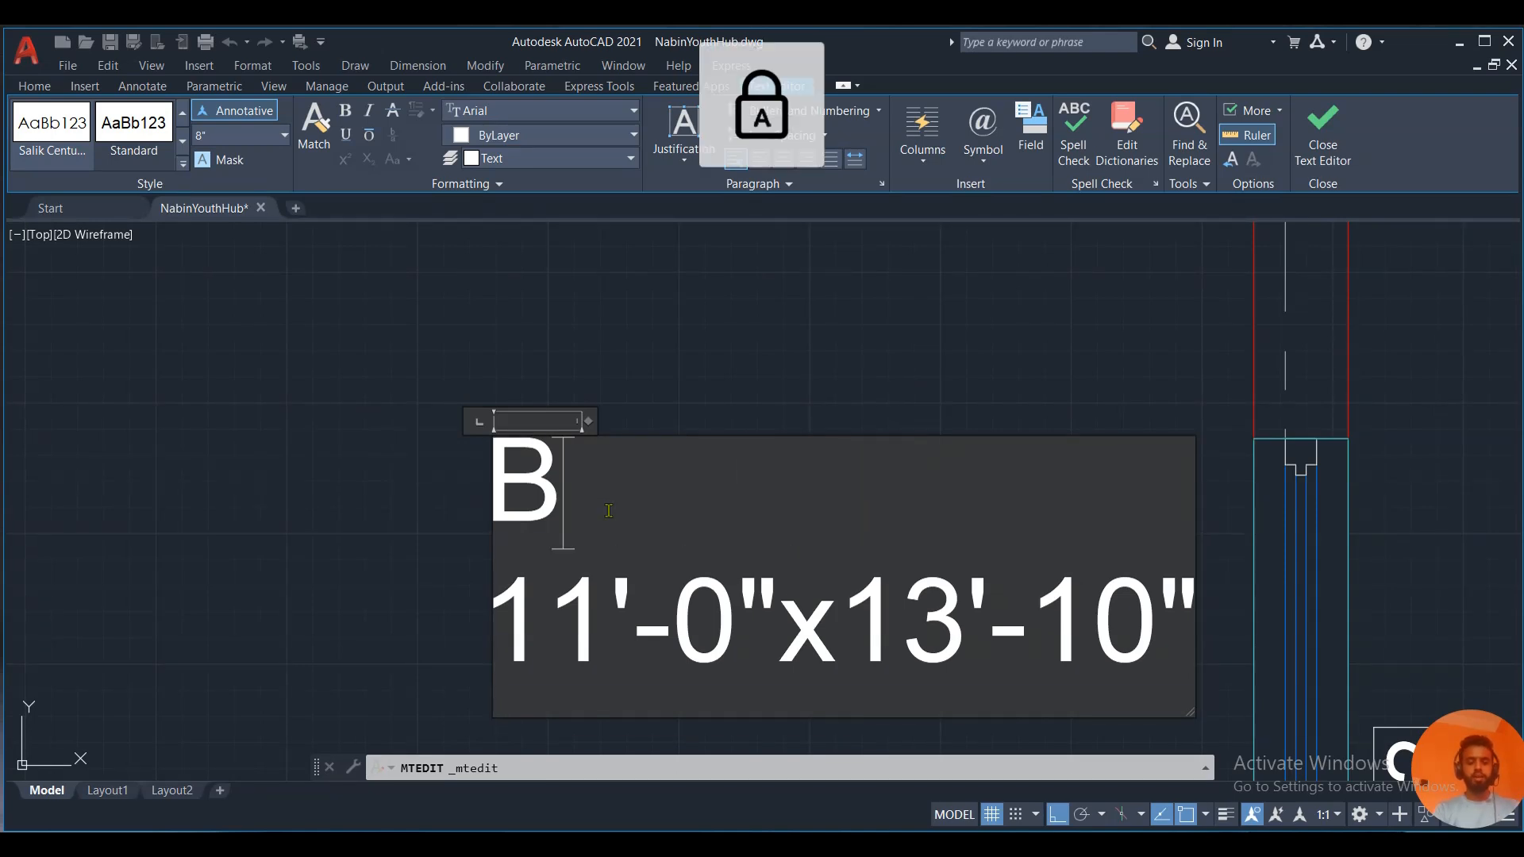
type("EDROOM")
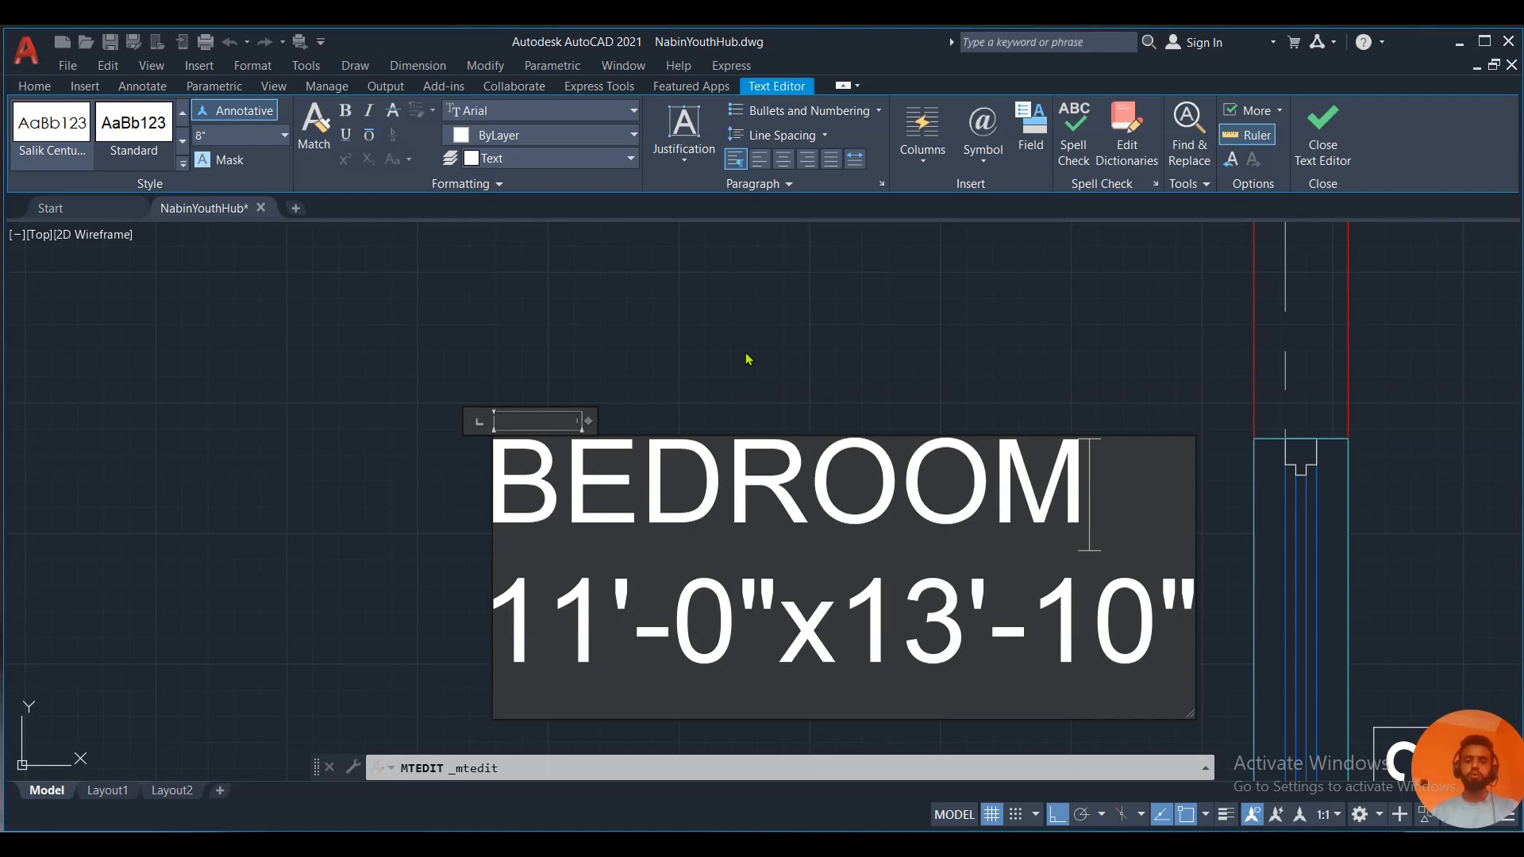
left_click(806, 370)
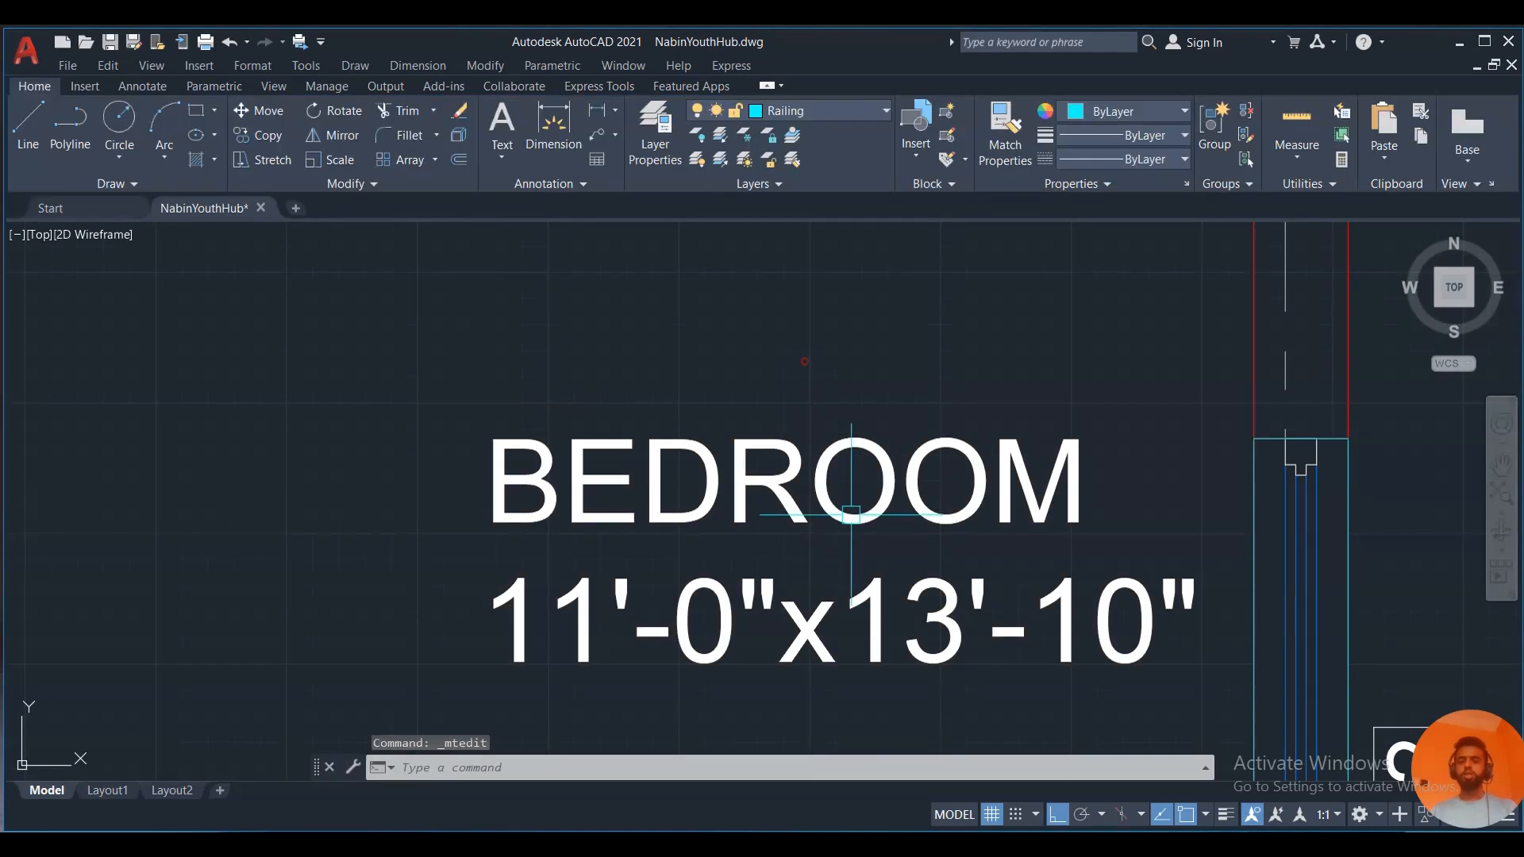
Space the room size as 11'-0" x 13'-10" and widen the text frame to about 7'-7" to fit it on one line.
scroll(845, 517, "down", 3)
scroll(843, 518, "up", 3)
left_click(844, 519)
double_click(844, 519)
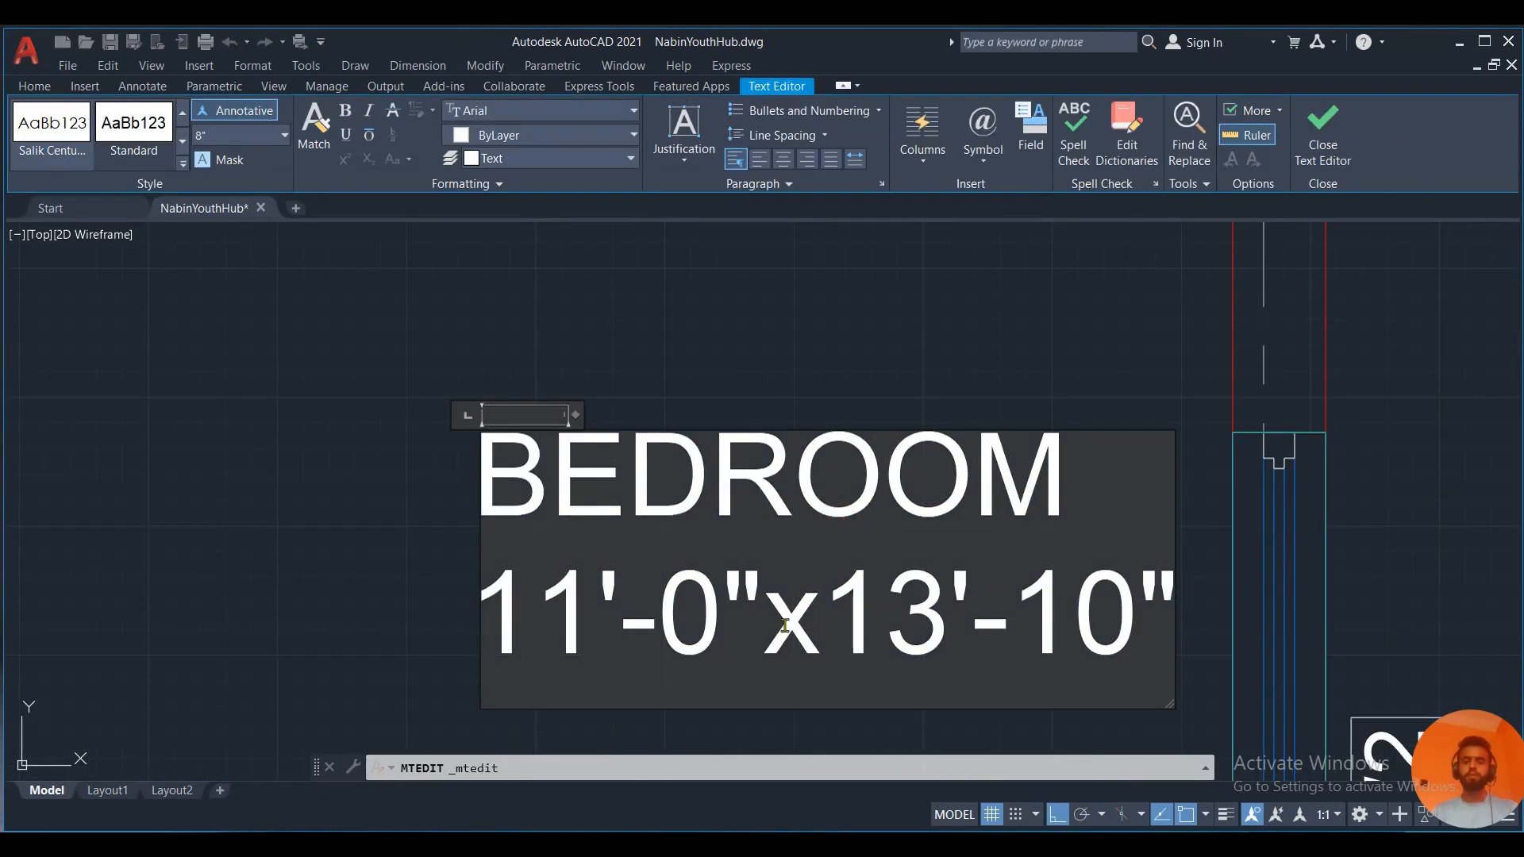
key("Return")
scroll(792, 610, "down", 3)
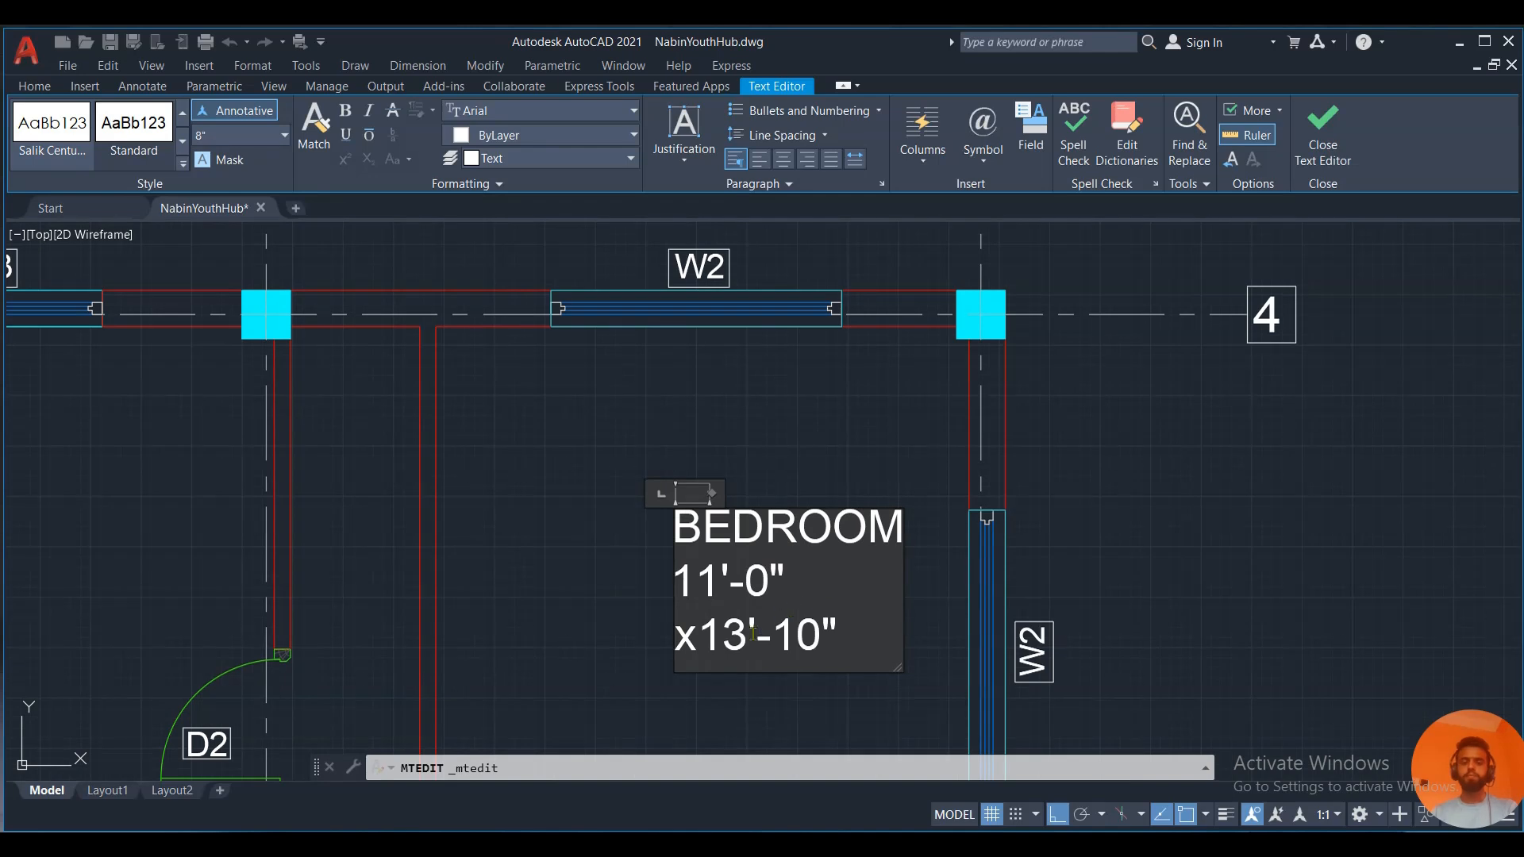
left_click(696, 650)
key("Return")
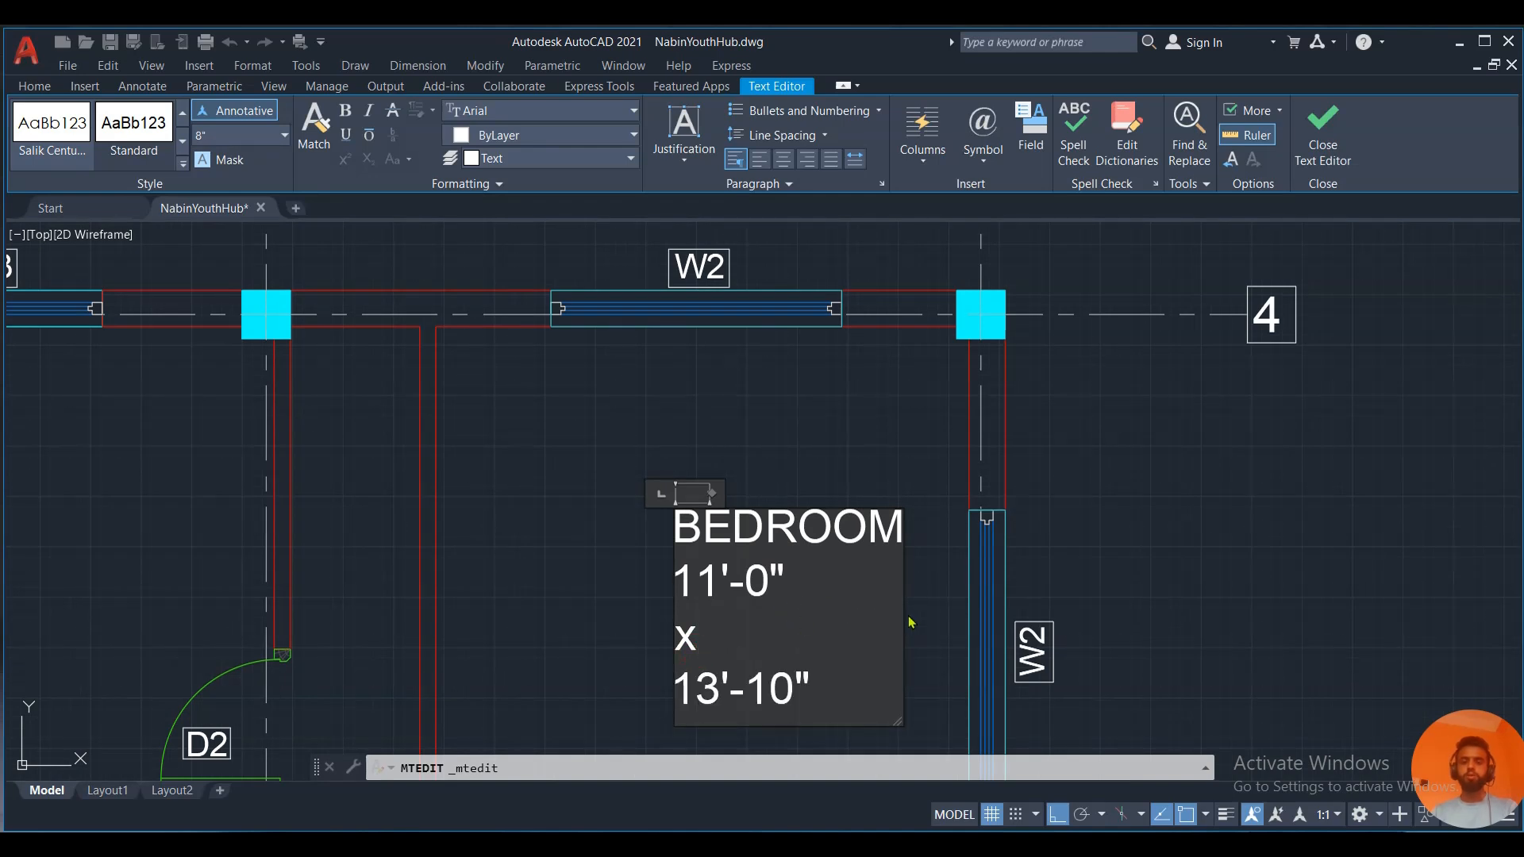
left_click_drag(928, 599, 1173, 574)
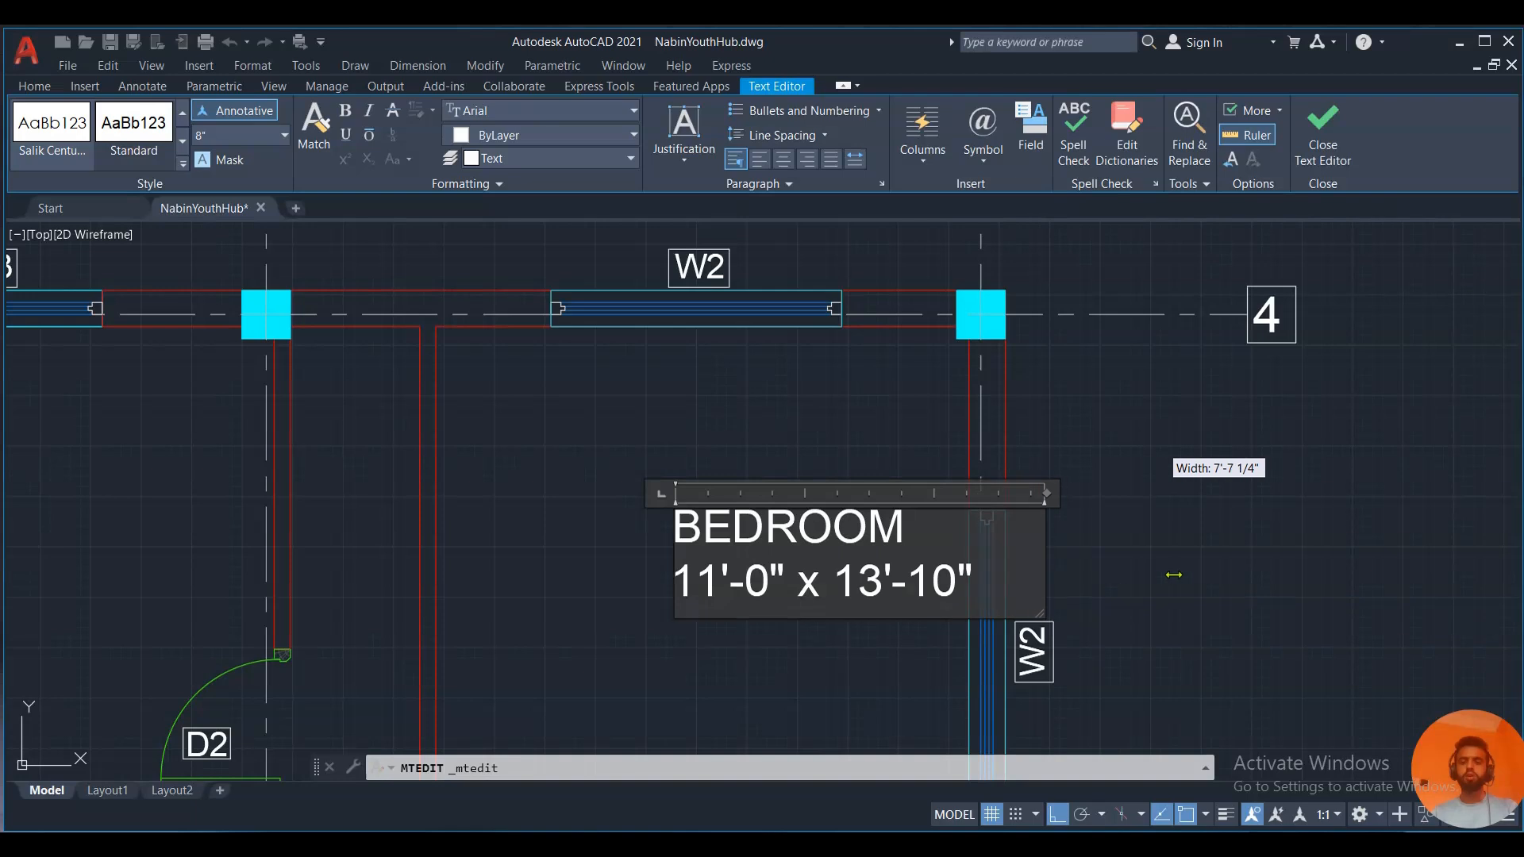
left_click(732, 431)
Move the BEDROOM label with Ortho off so it sits centrally between the walls of the upper-right room.
left_click(862, 571)
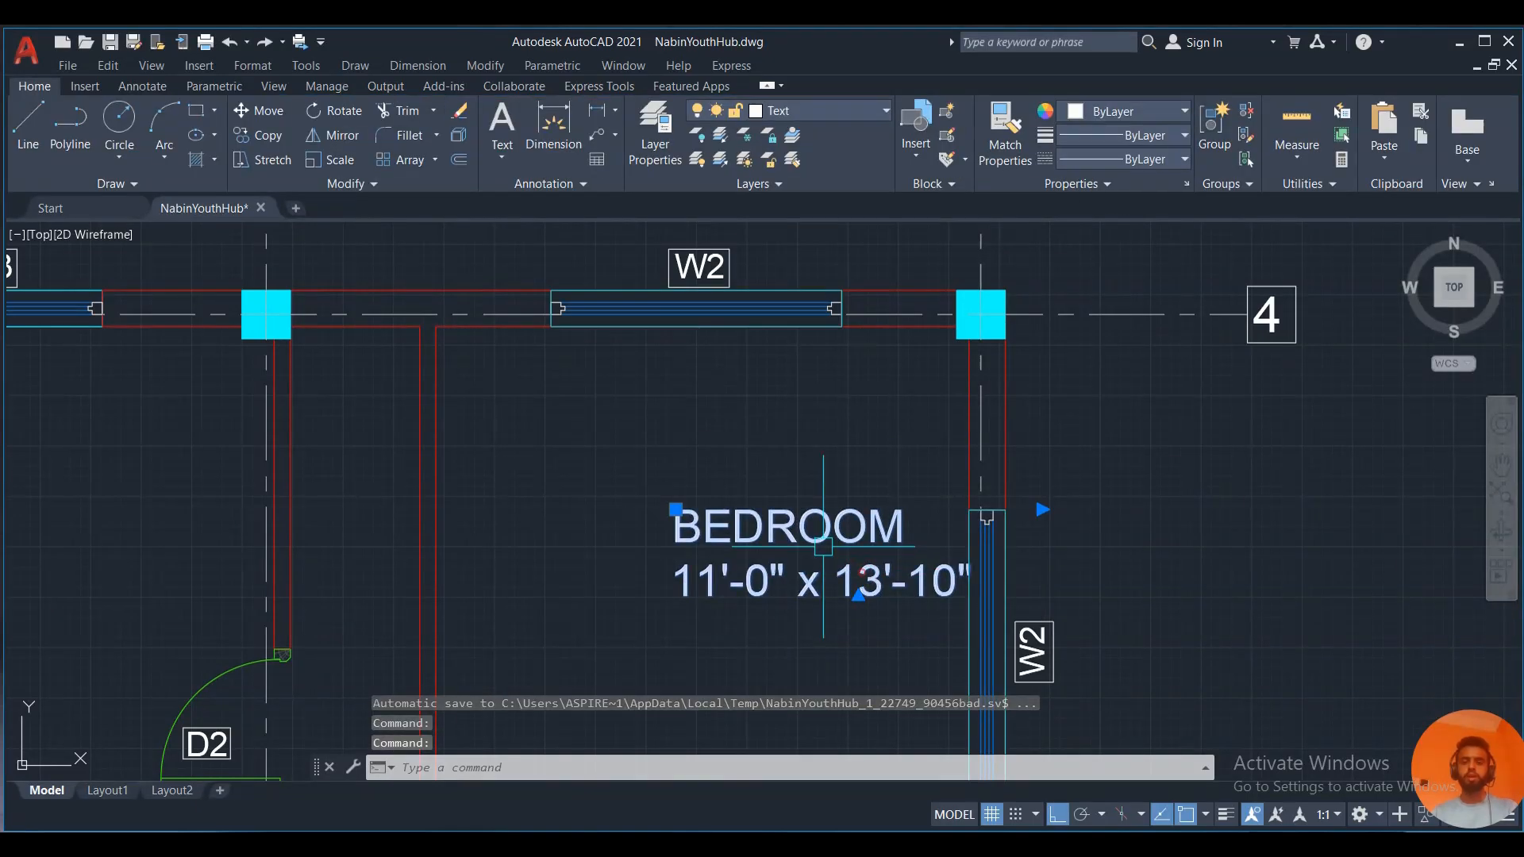
key("Return")
left_click(676, 509)
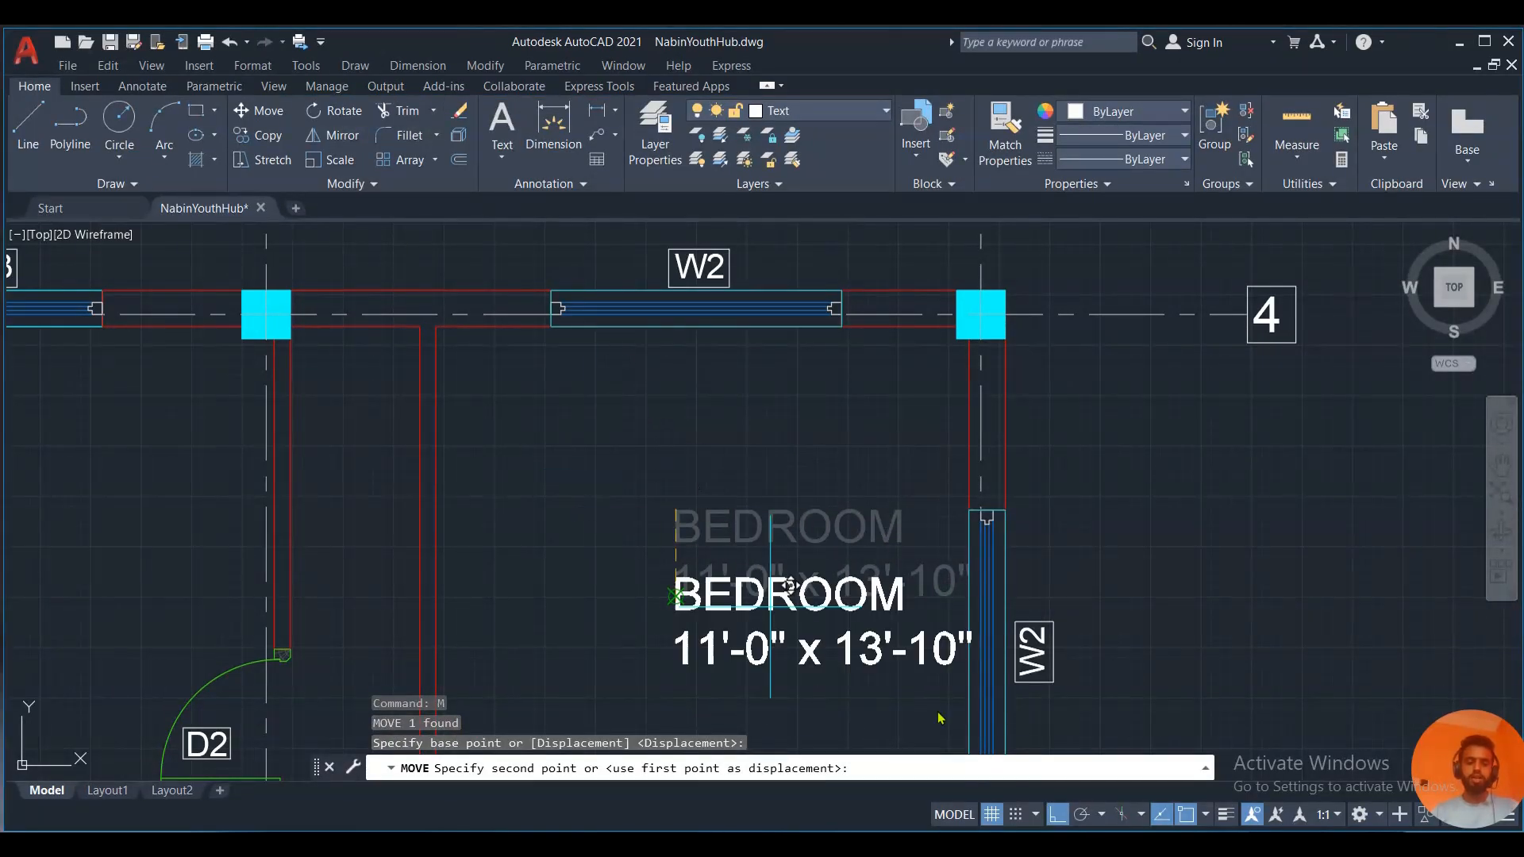
key("F8")
scroll(1066, 725, "down", 5)
scroll(902, 435, "up", 3)
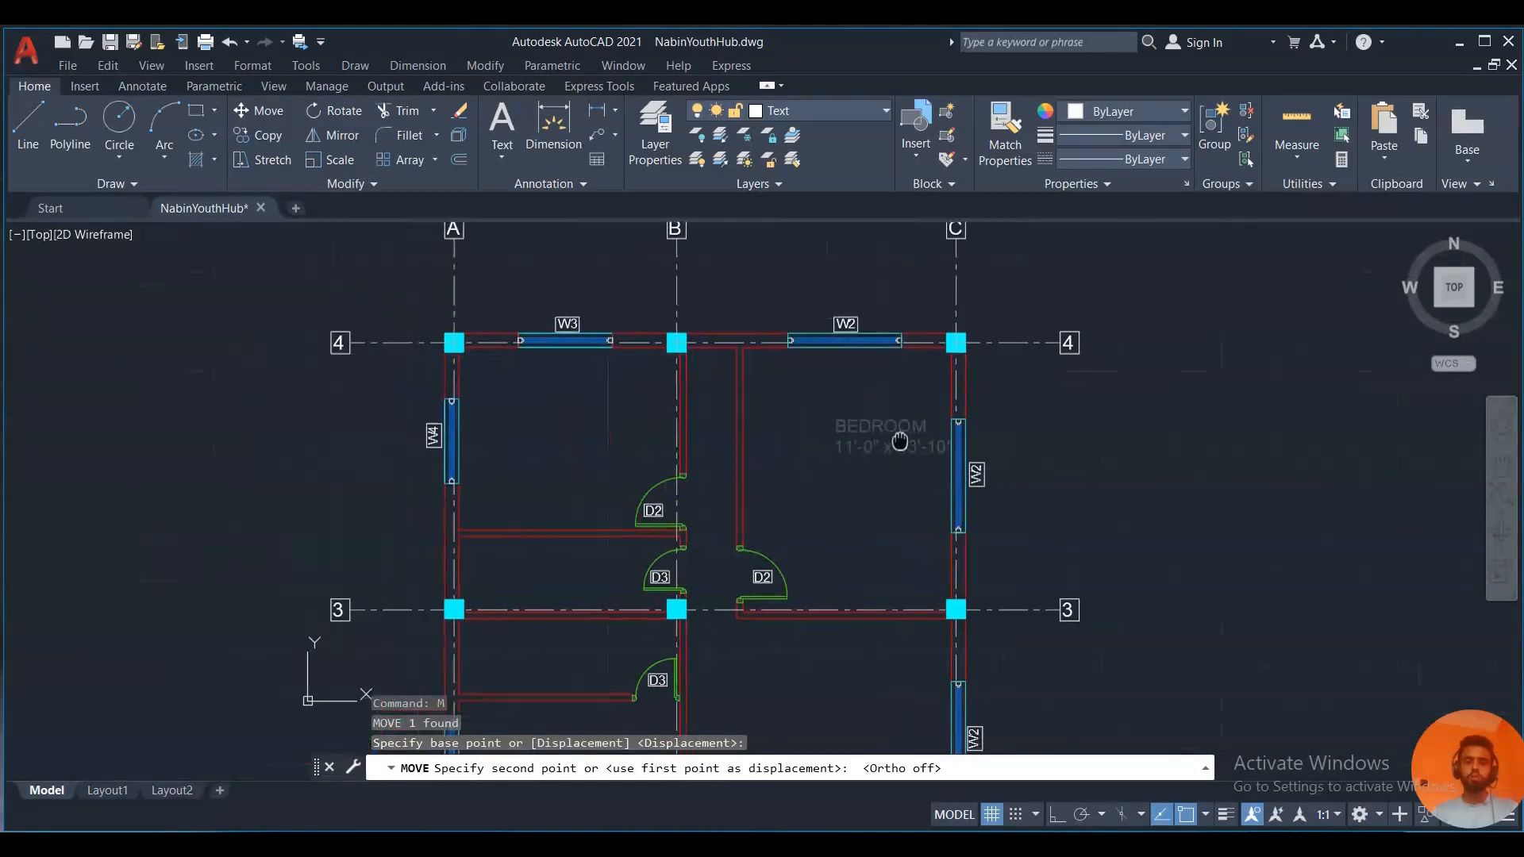
left_click(795, 417)
scroll(855, 472, "up", 5)
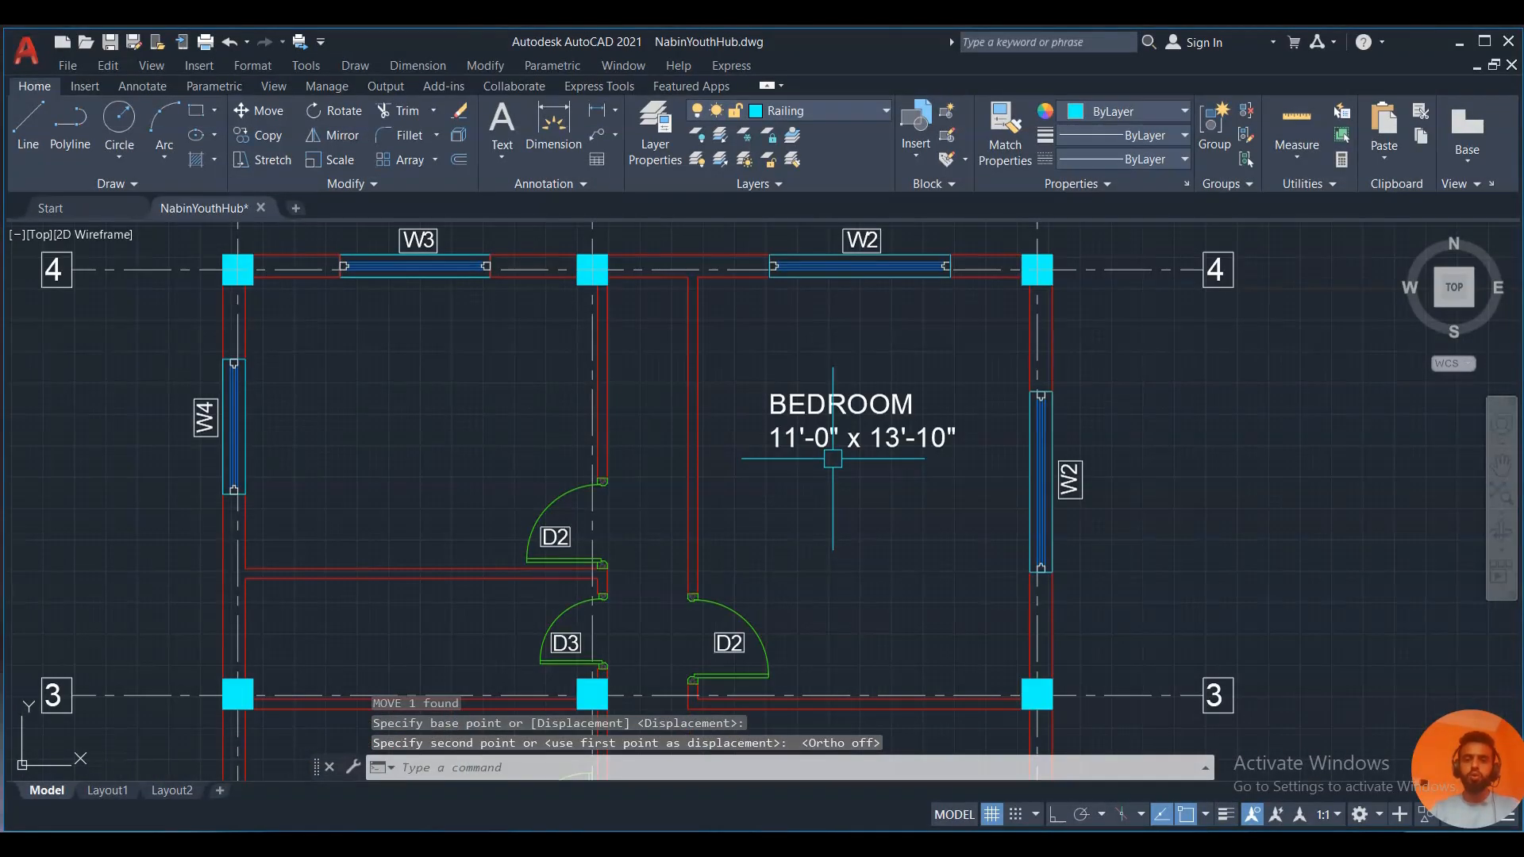
Copy the BEDROOM label from the upper-right room into the upper-left room and the two narrow rooms on either side of grid line 3.
scroll(831, 422, "down", 3)
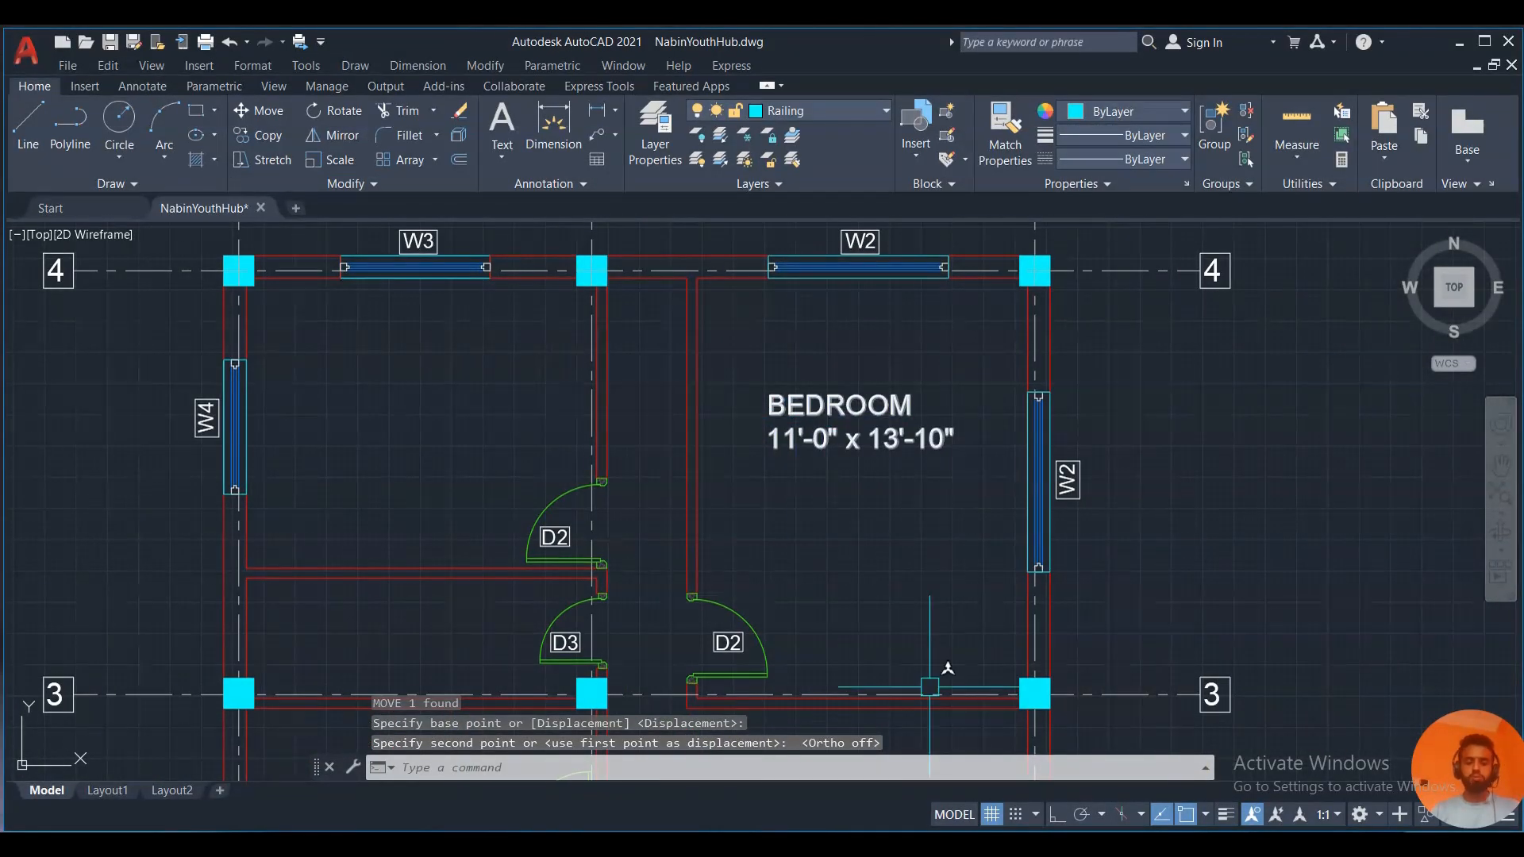
left_click(900, 526)
left_click(751, 398)
type("c")
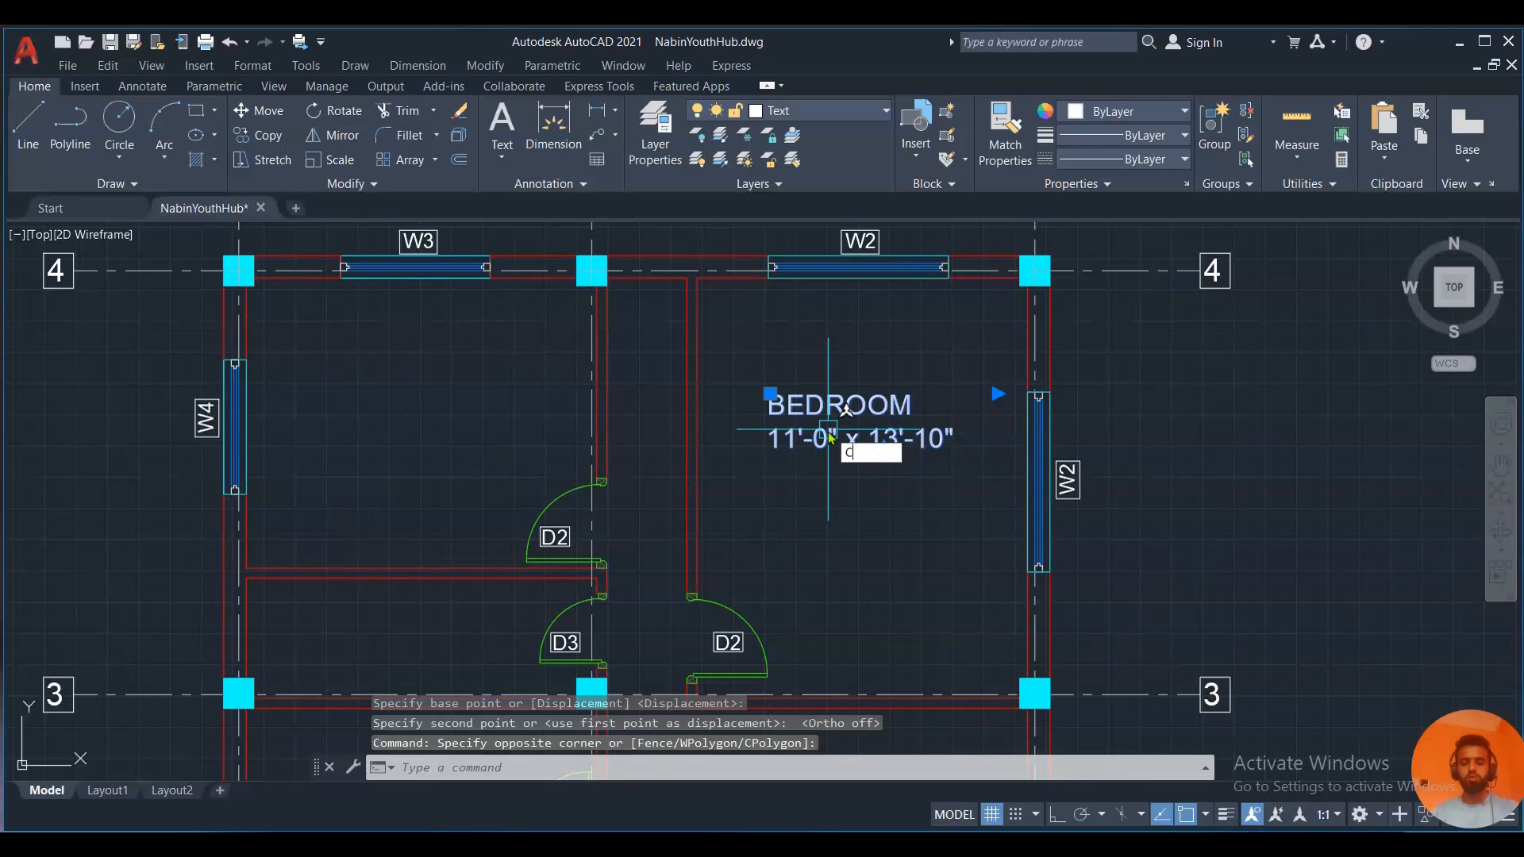
type("o")
key("Return")
left_click(829, 435)
scroll(594, 552, "down", 3)
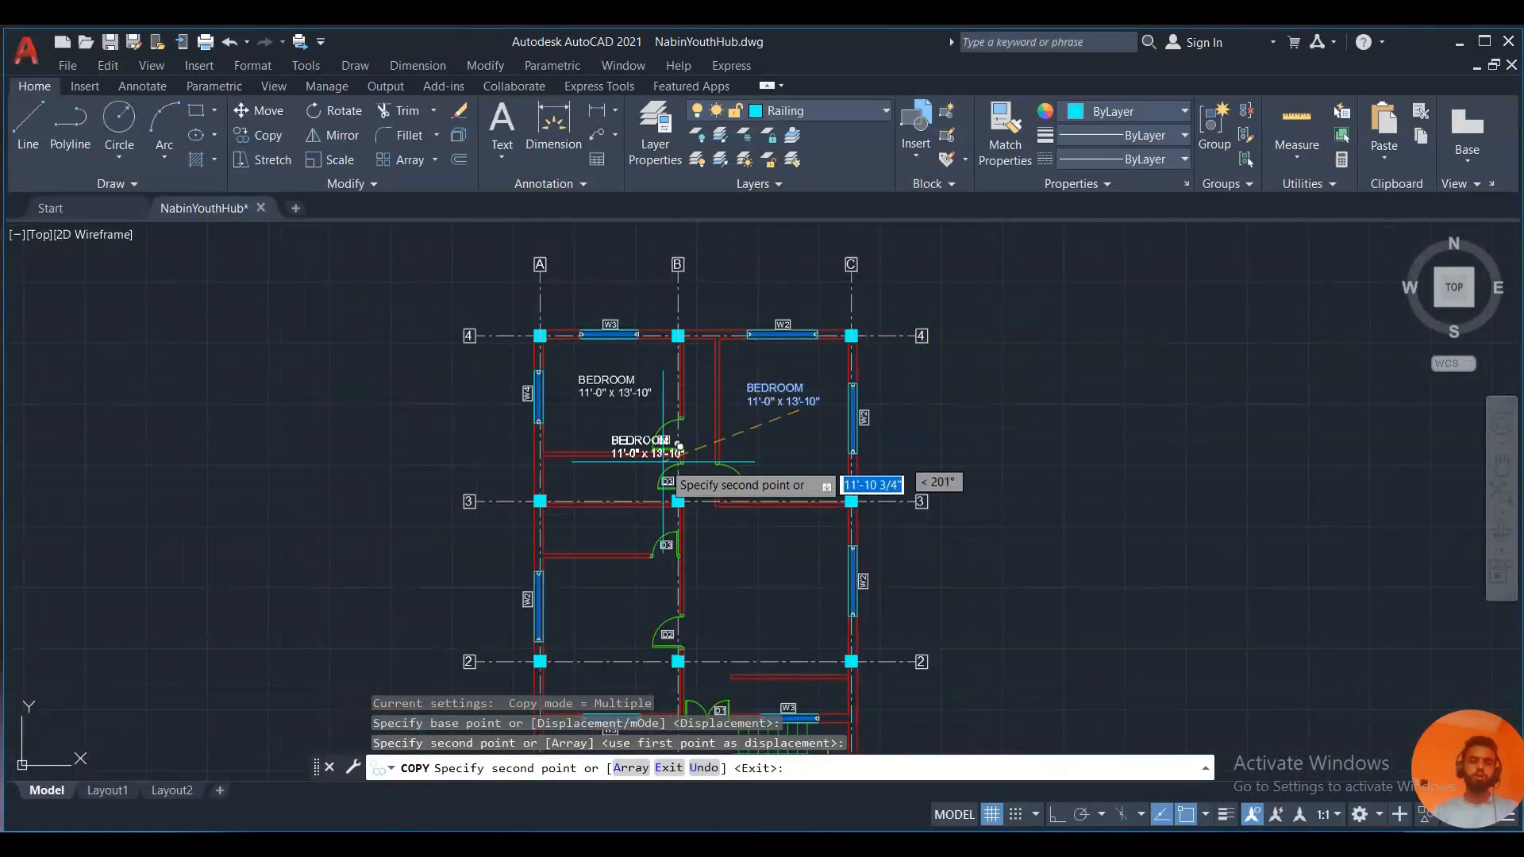
scroll(615, 520, "up", 6)
left_click(602, 385)
left_click(587, 599)
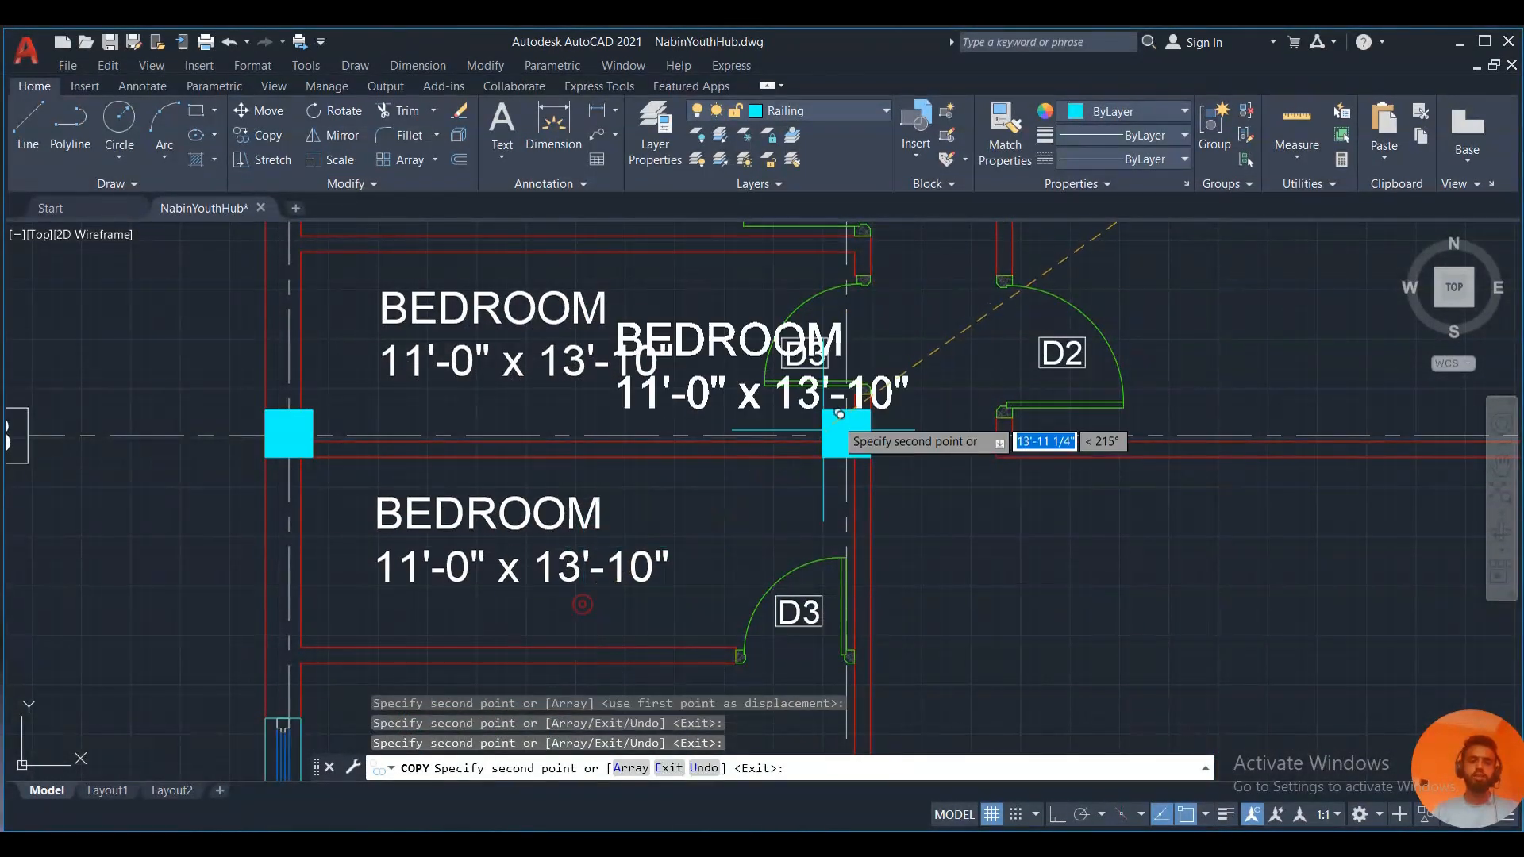
Place copies of the BEDROOM label in the left room above grid line 2 and the large room between grid lines B and C.
scroll(891, 376, "down", 2)
scroll(800, 572, "up", 2)
left_click(782, 580)
scroll(888, 502, "down", 3)
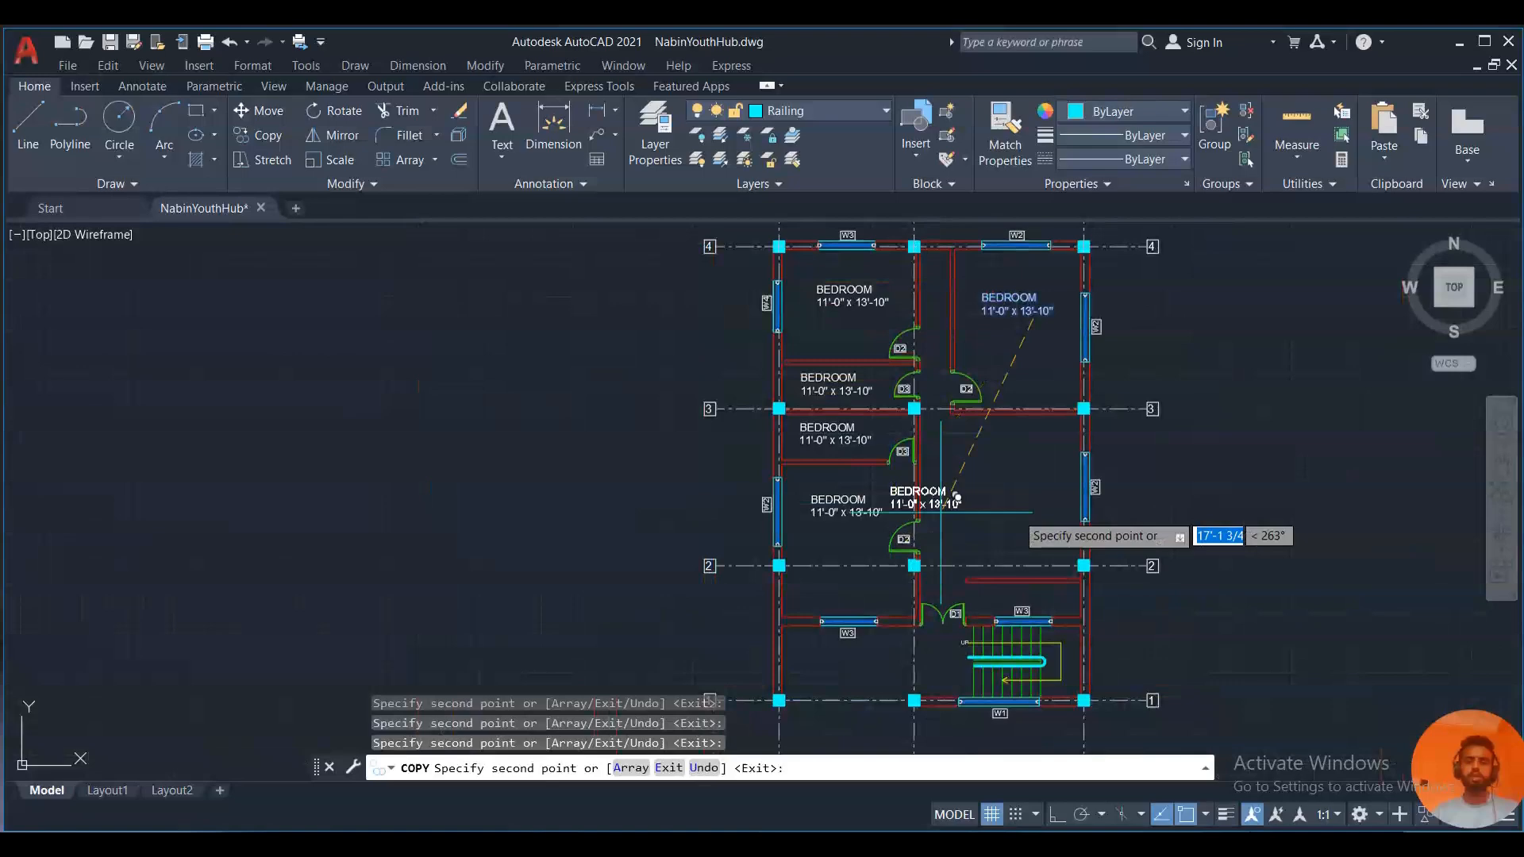
left_click(1019, 502)
Place another BEDROOM label copy in the narrow space above window W3 next to the stairs.
scroll(999, 496, "down", 3)
scroll(946, 520, "up", 5)
scroll(940, 543, "down", 3)
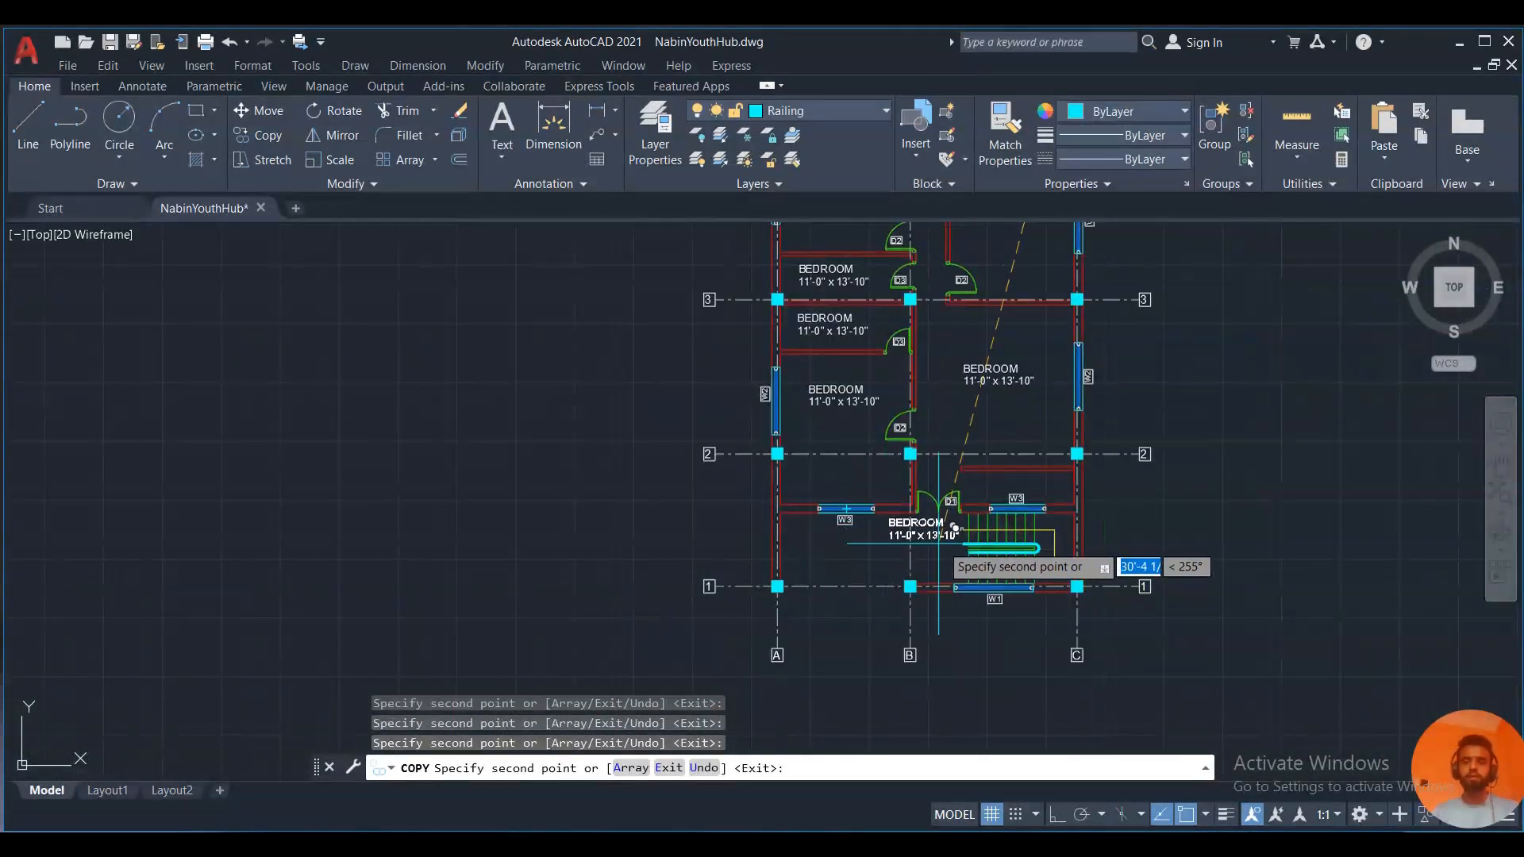
scroll(944, 539, "up", 2)
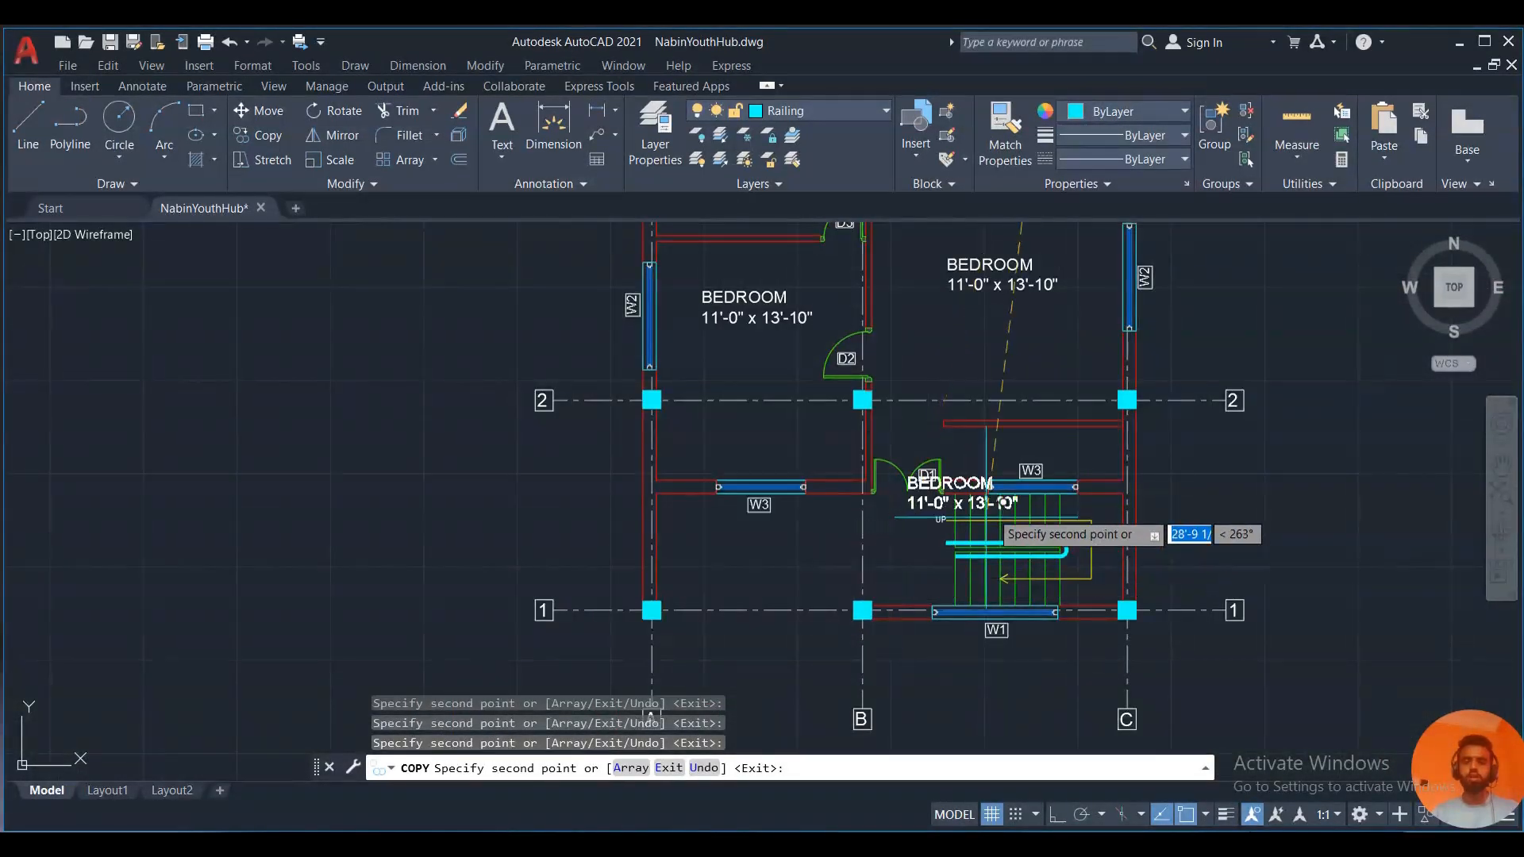
scroll(1048, 472, "up", 4)
middle_click_drag(1048, 463, 1066, 472)
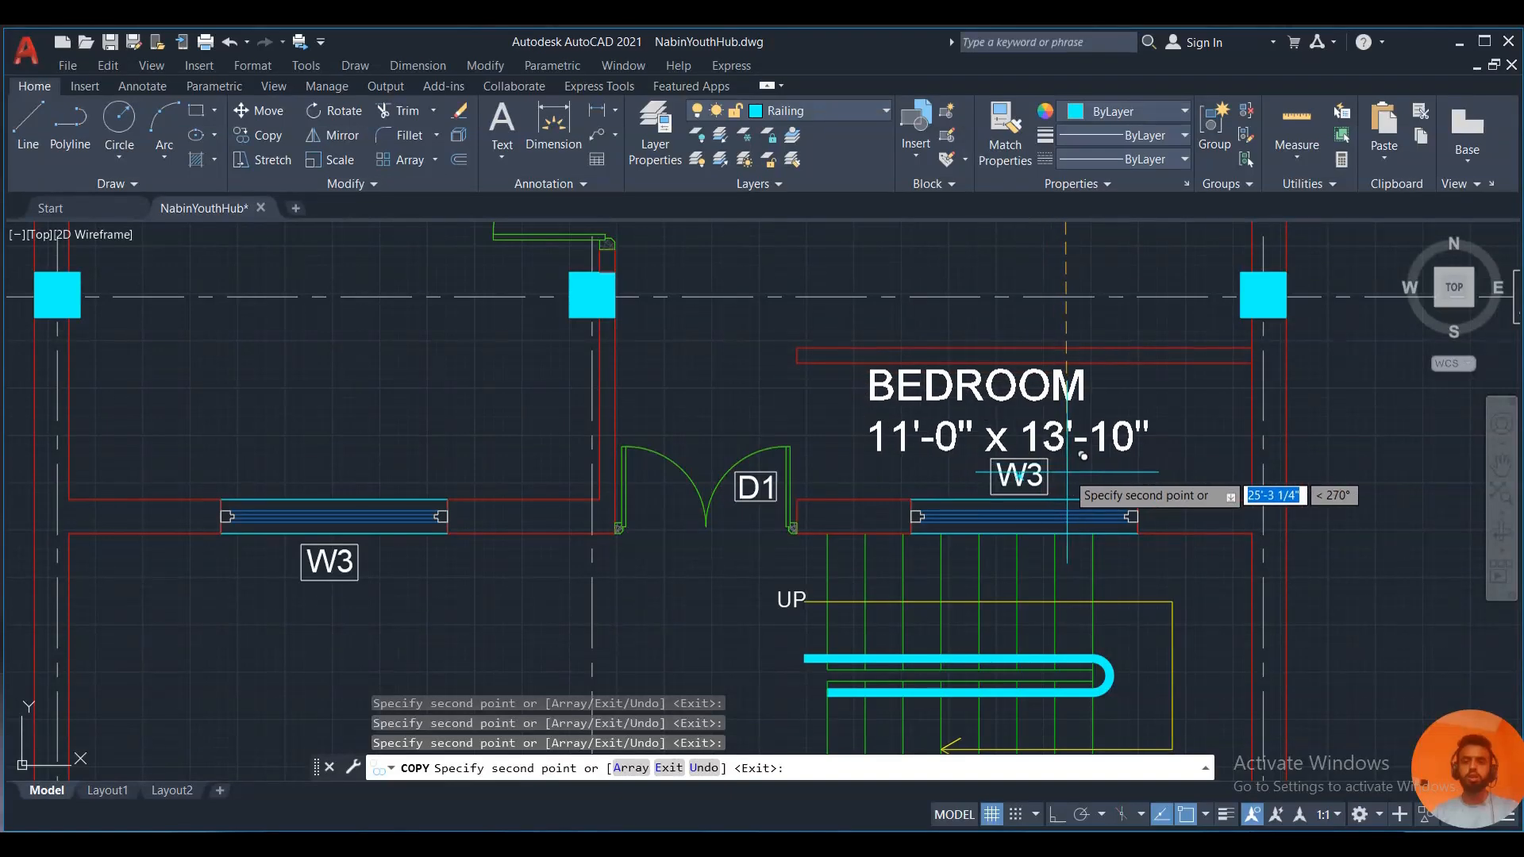
left_click(1068, 472)
Place BEDROOM label copies in the bottom room between grid lines A and B and beside the stairs, and finish copying.
scroll(898, 494, "down", 5)
scroll(707, 603, "up", 5)
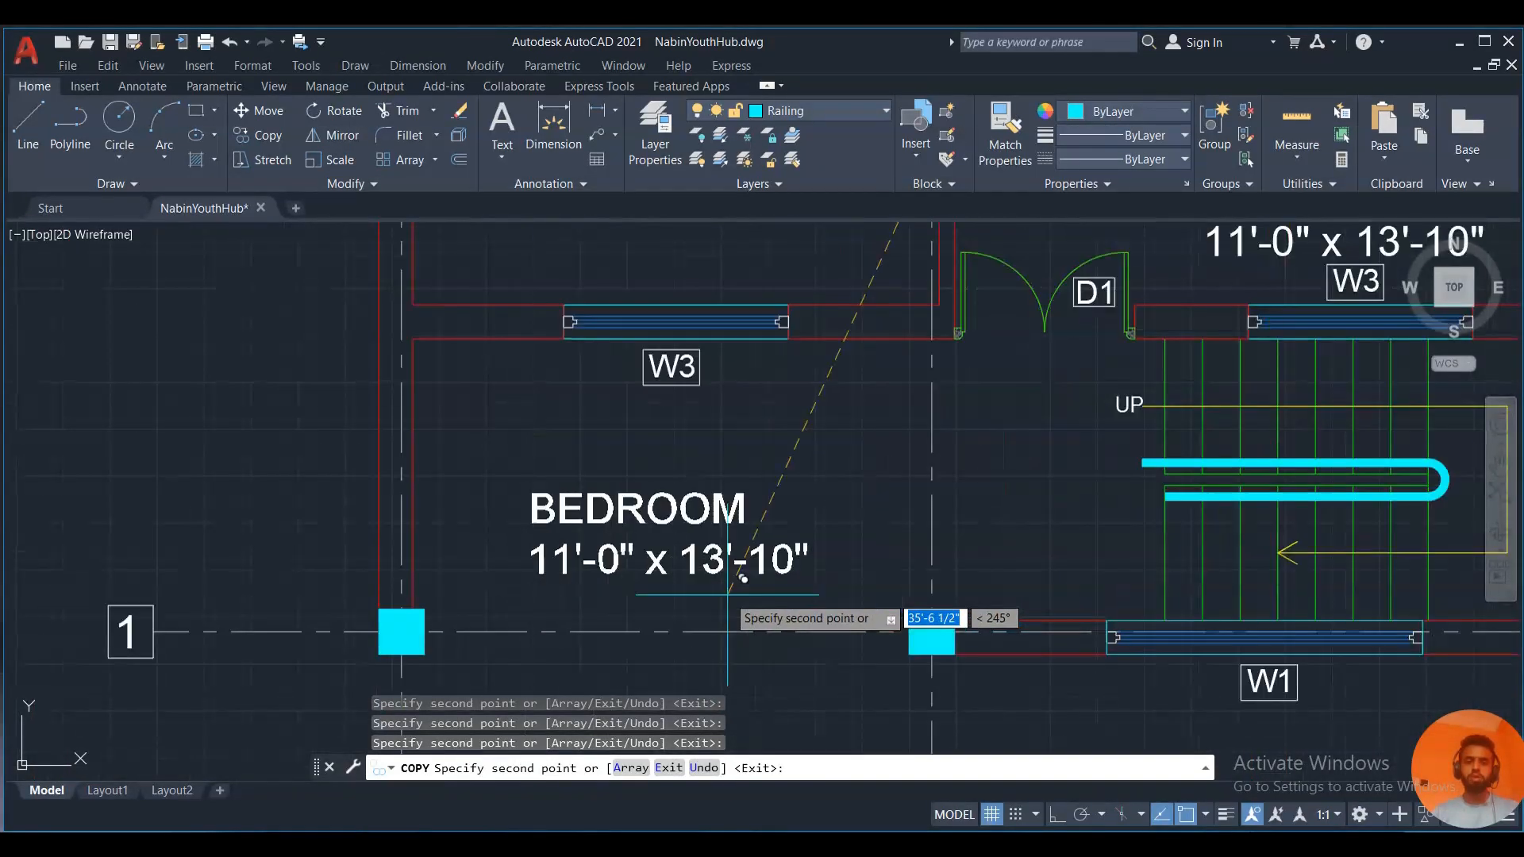
left_click(727, 560)
scroll(738, 556, "down", 4)
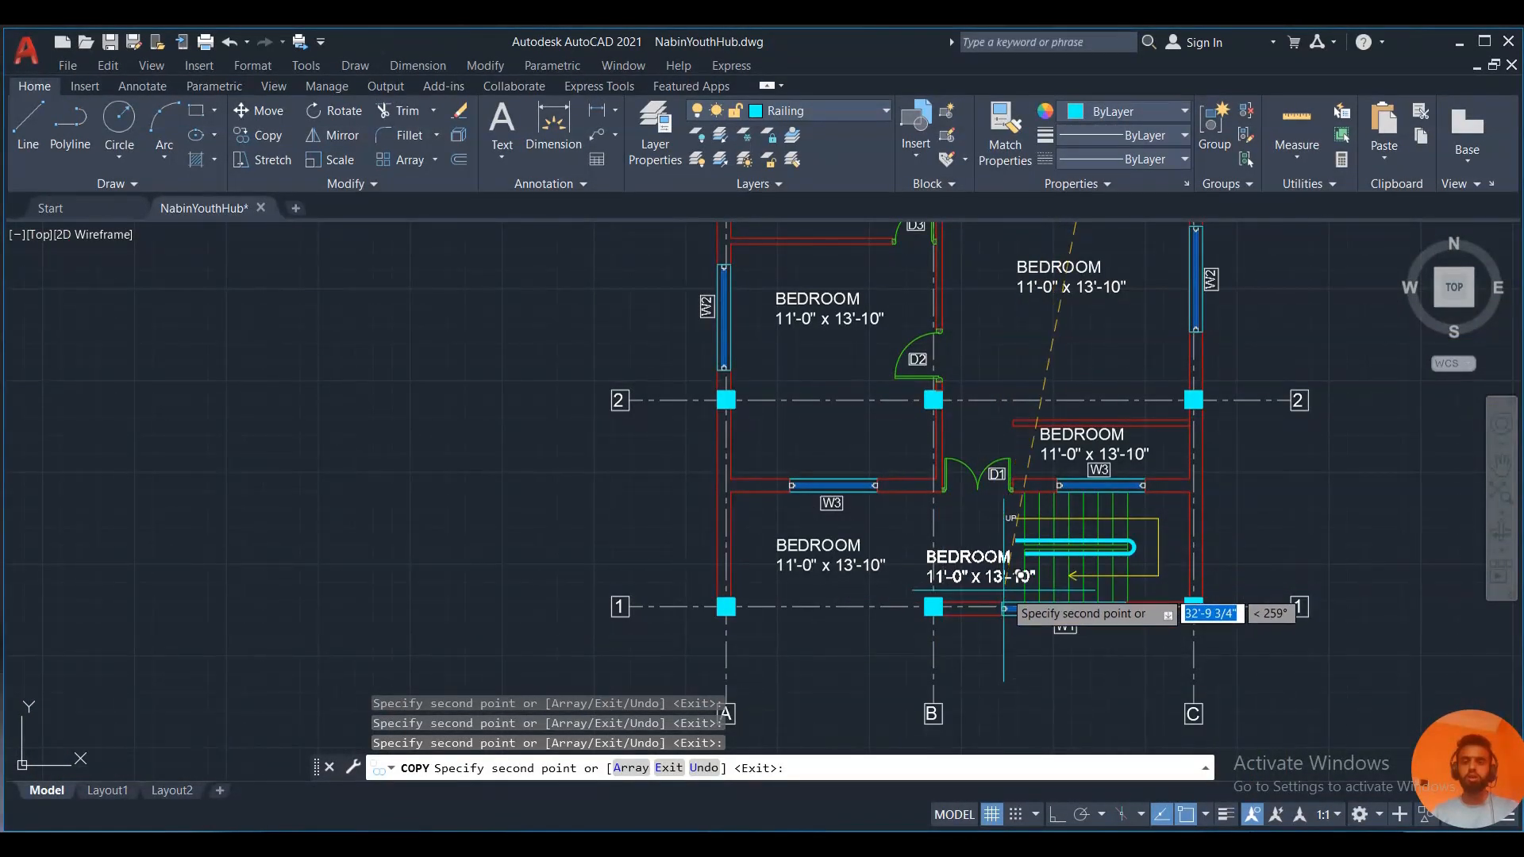
scroll(1003, 579, "up", 4)
scroll(1003, 579, "up", 3)
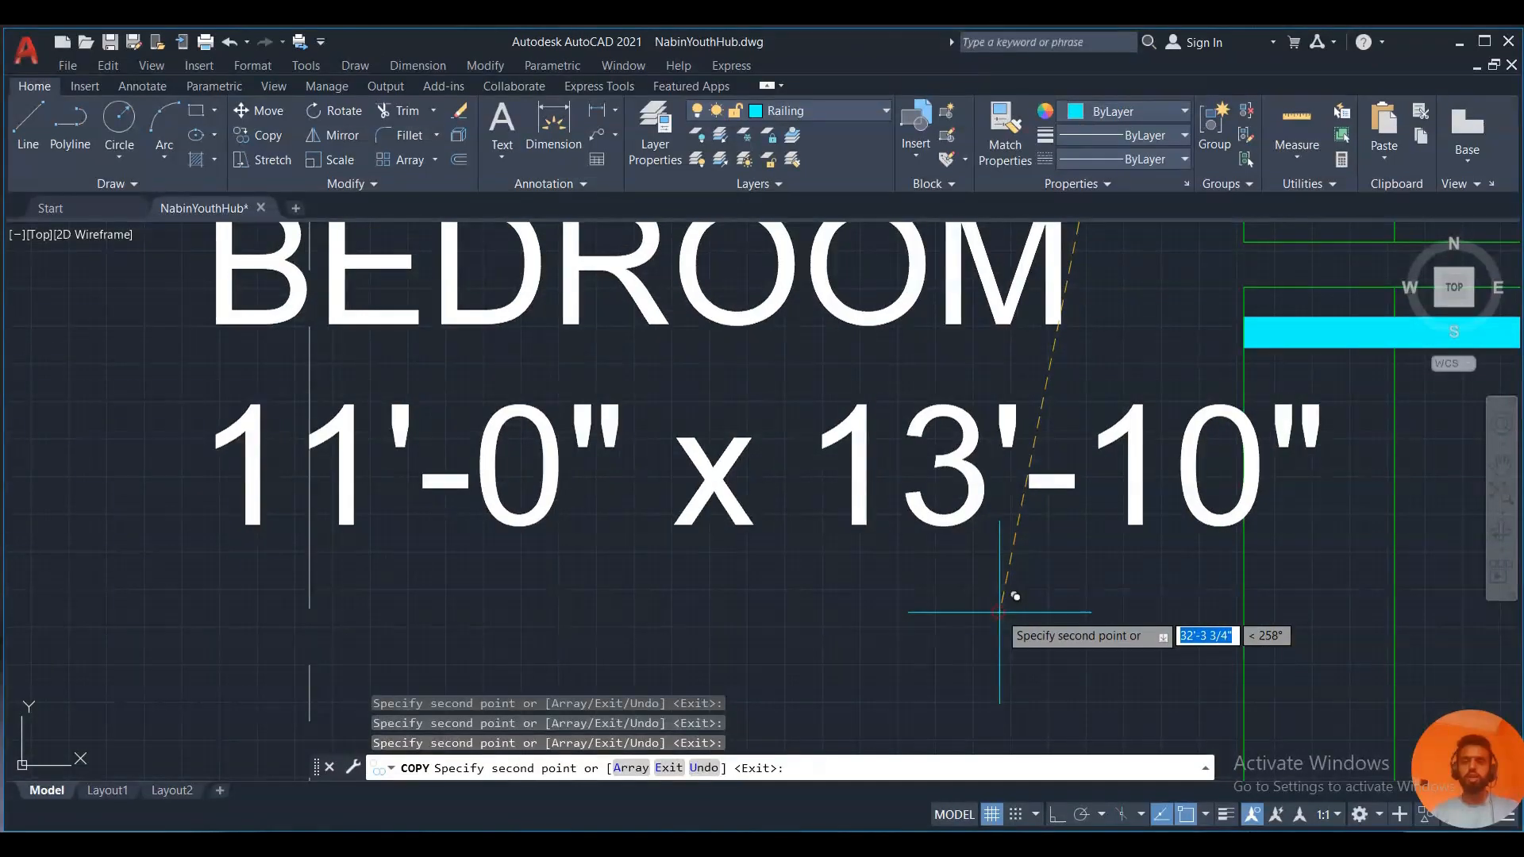
left_click(1000, 610)
scroll(981, 573, "down", 4)
scroll(881, 484, "down", 4)
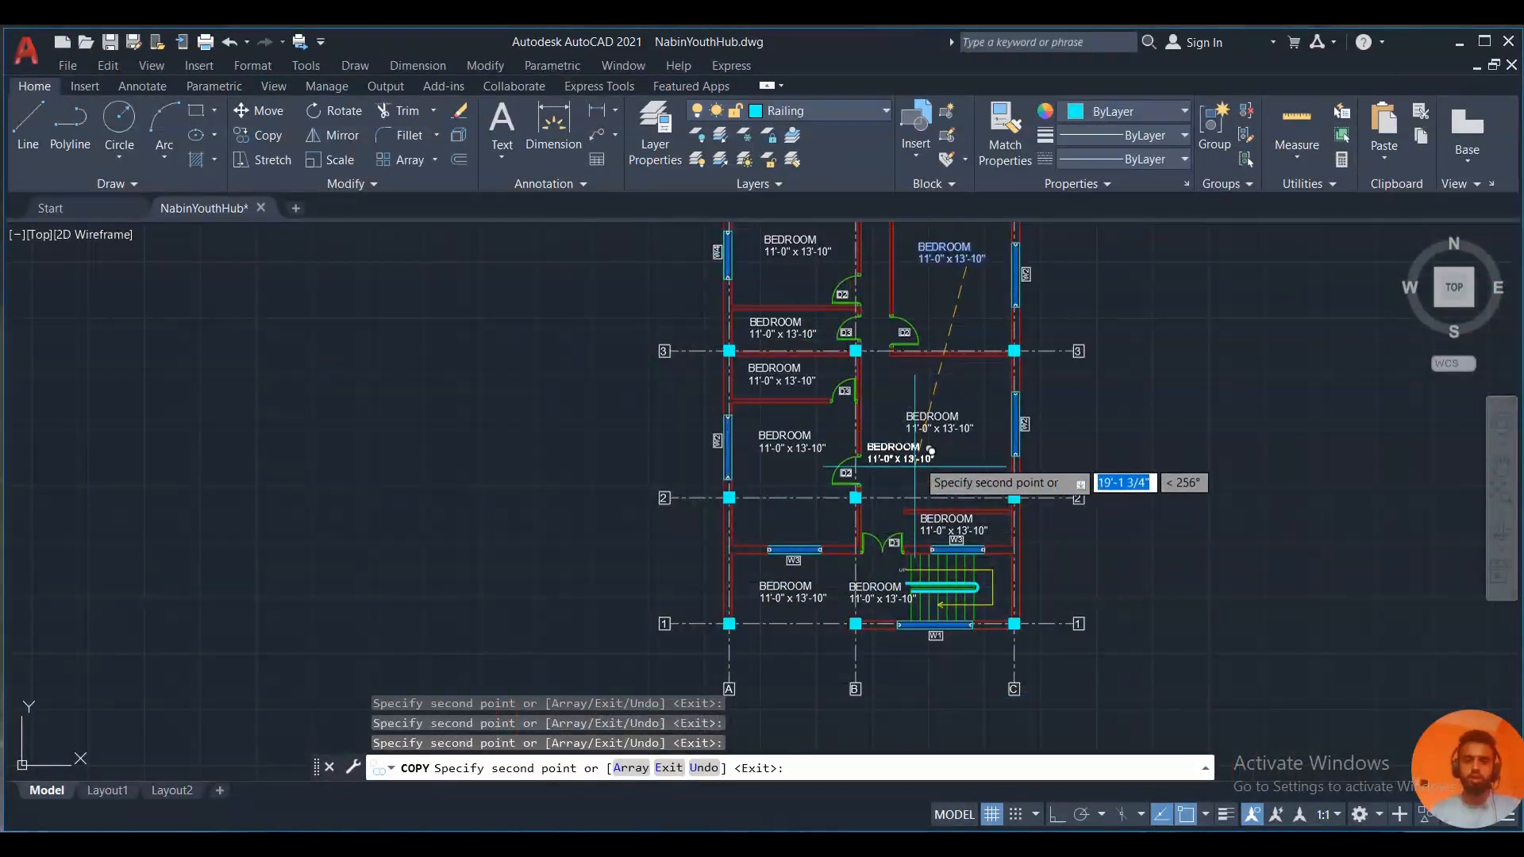
key("Escape")
Examine the copied labels in the rooms along grid lines A and B.
scroll(659, 349, "up", 4)
scroll(659, 349, "down", 4)
scroll(662, 354, "up", 4)
middle_click_drag(740, 404, 779, 497)
scroll(716, 467, "up", 4)
scroll(714, 465, "down", 4)
scroll(699, 457, "up", 4)
scroll(691, 444, "down", 4)
middle_click_drag(762, 492, 741, 435)
scroll(737, 429, "up", 4)
scroll(671, 437, "down", 6)
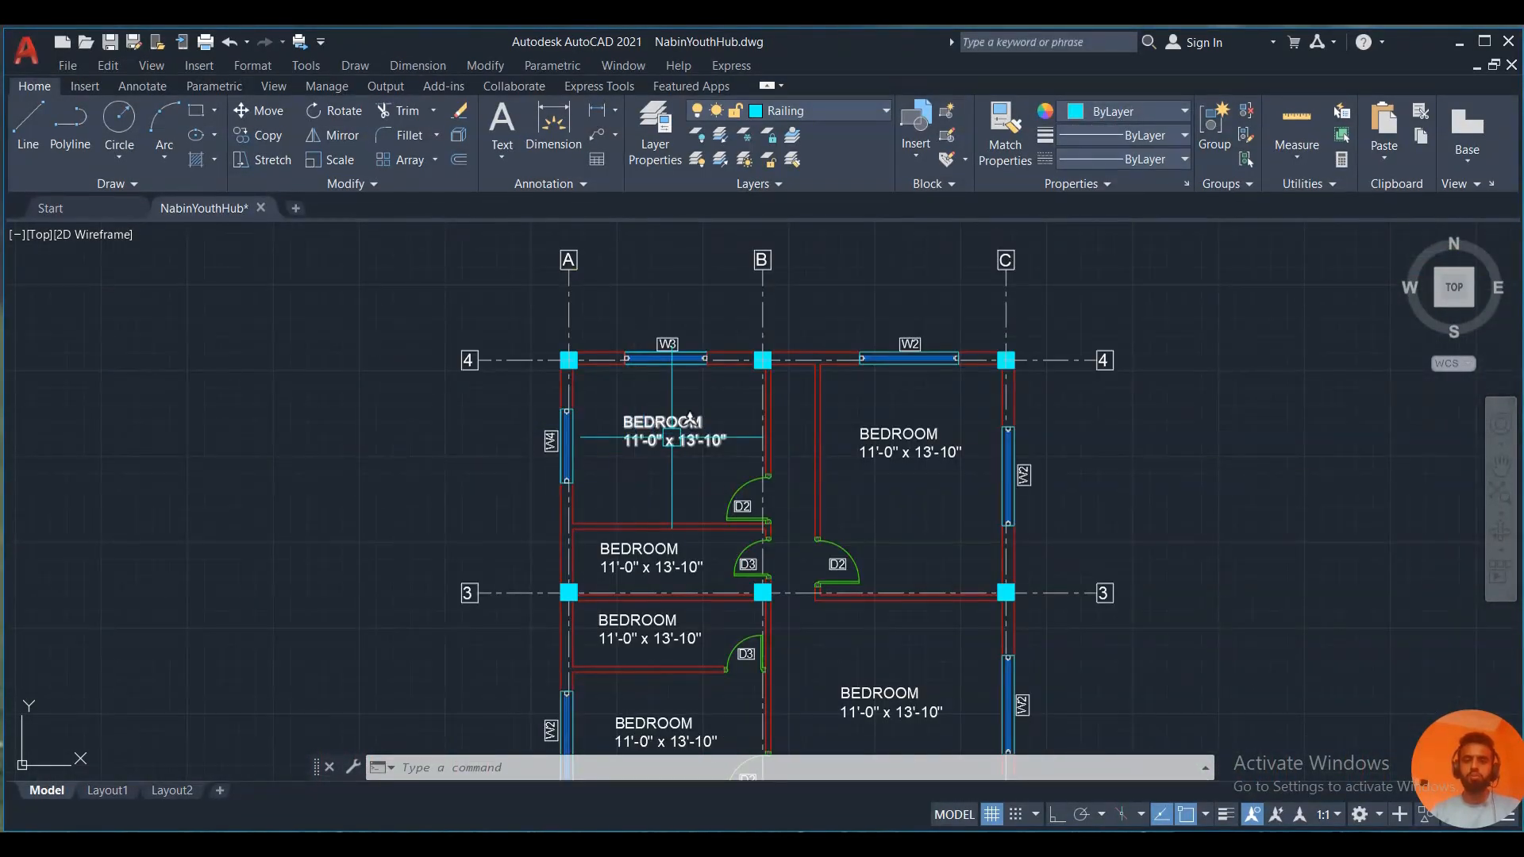
scroll(667, 440, "up", 4)
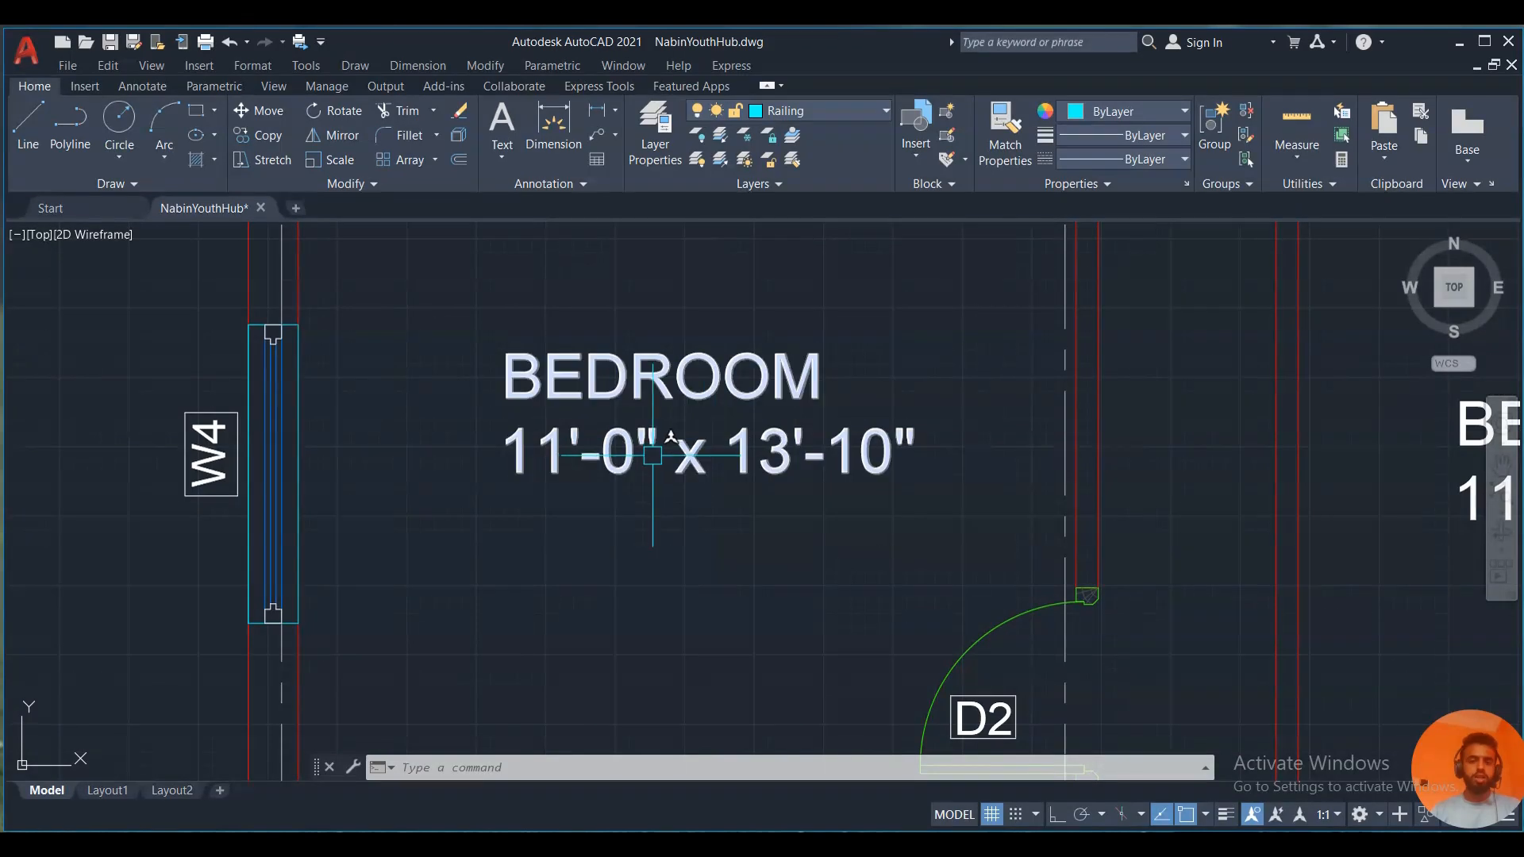
Measure the inside length and width of the upper-left room.
key("Escape")
key("Escape")
key("Escape")
scroll(651, 476, "down", 2)
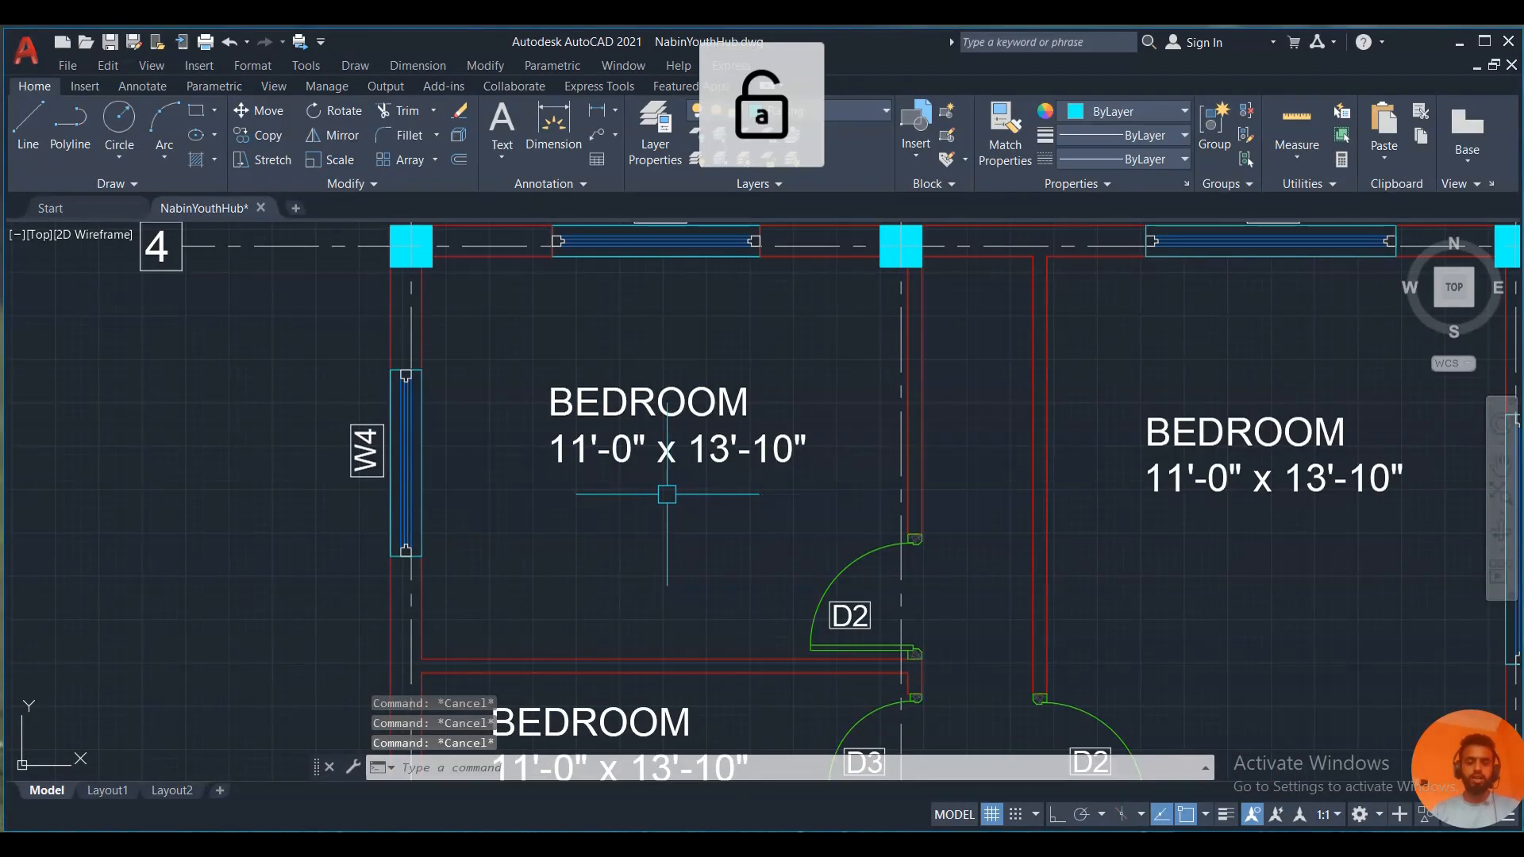
type("mea")
key("Return")
scroll(647, 488, "down", 2)
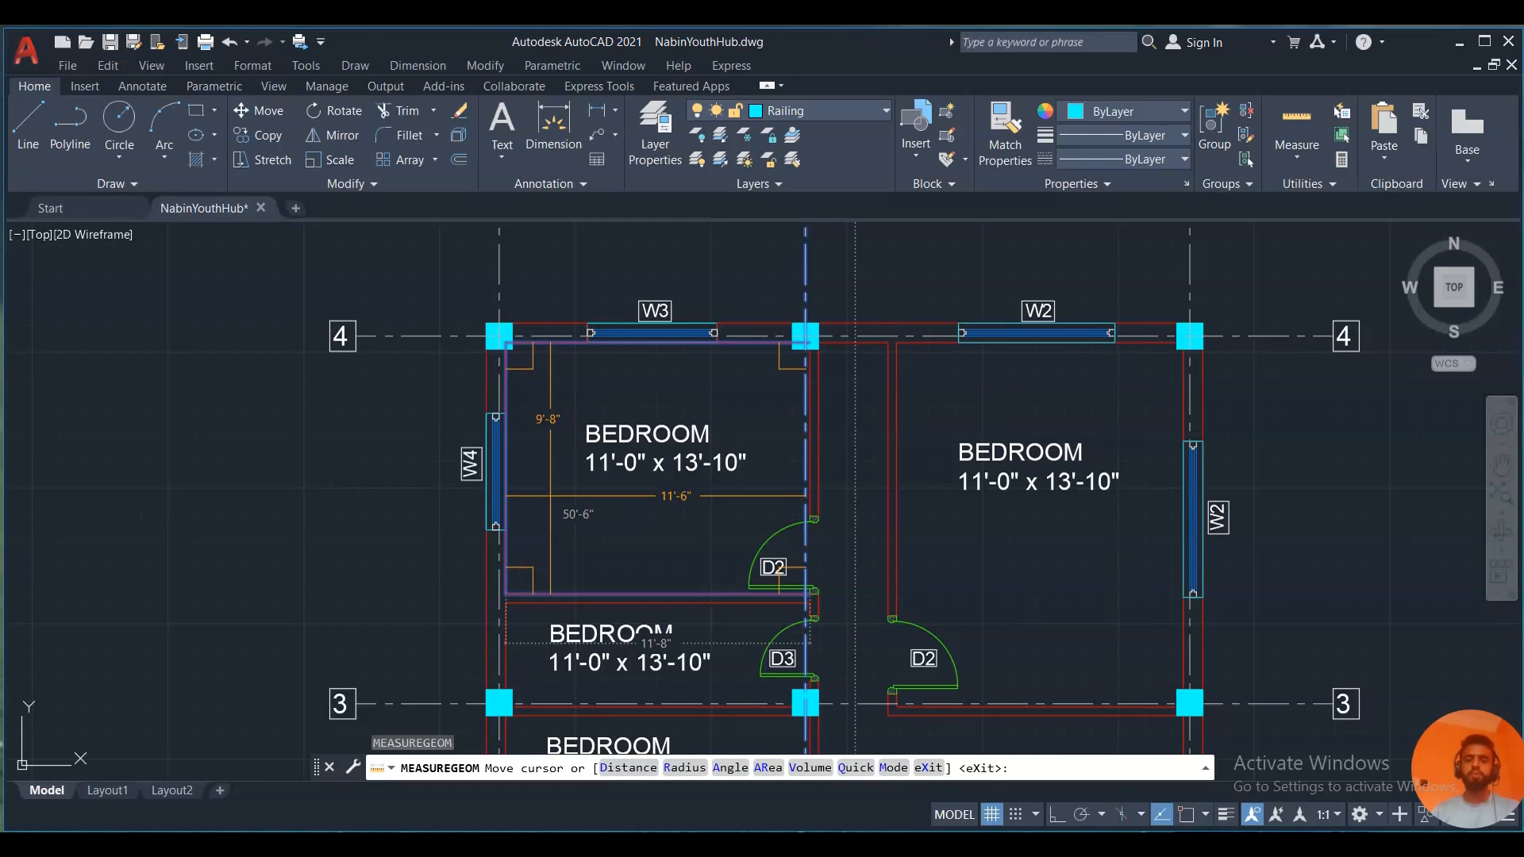
key("Escape")
Set the room size in the upper-left room's label to 11'-6" x 9'-8".
scroll(602, 454, "up", 4)
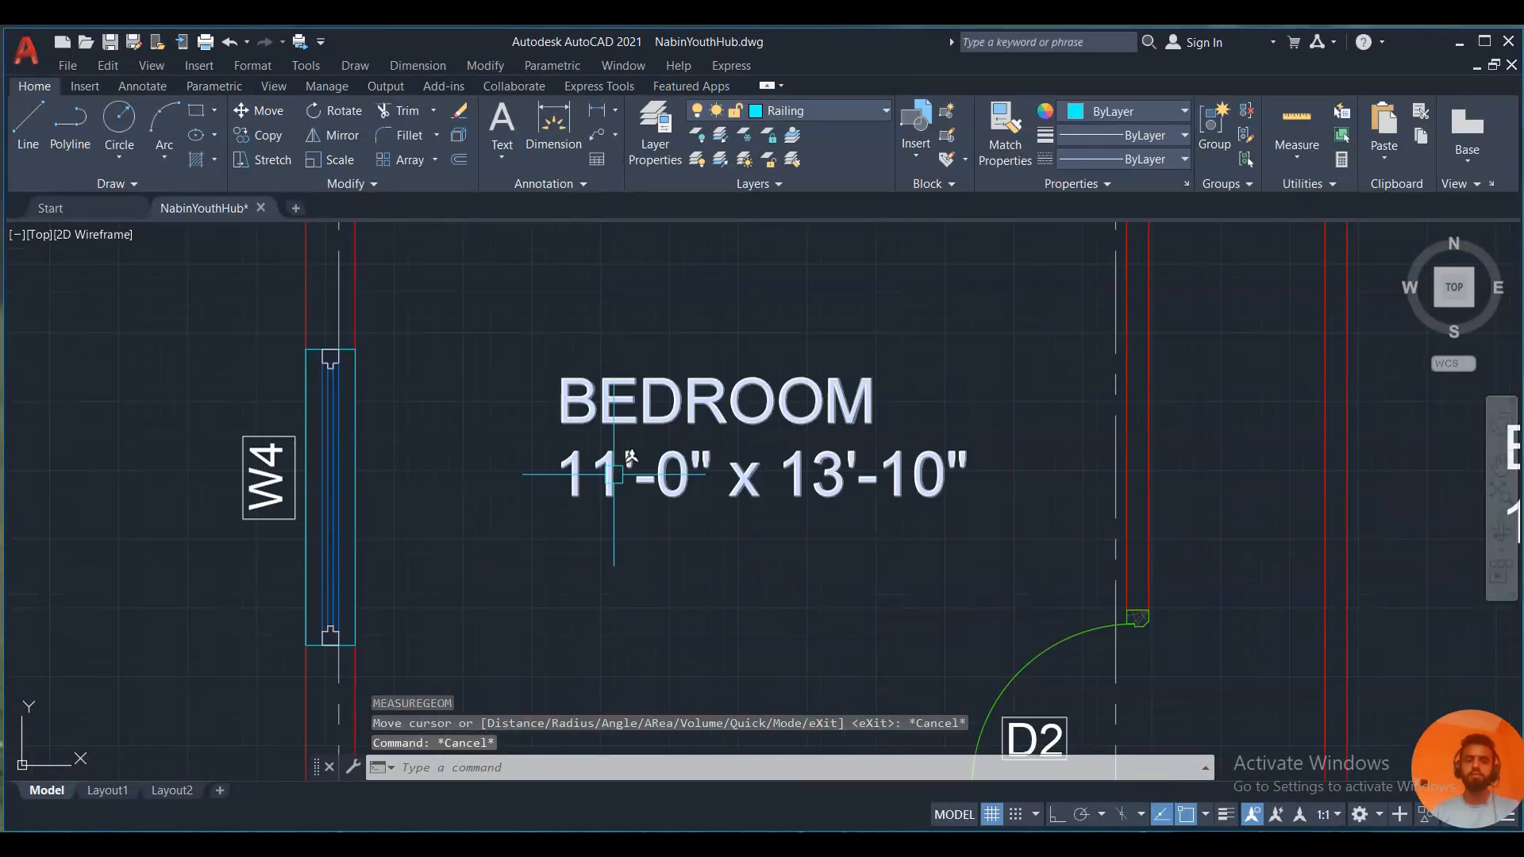
double_click(684, 476)
left_click(684, 476)
key("BackSpace")
type("6")
left_click(817, 476)
key("BackSpace")
key("BackSpace")
type("9")
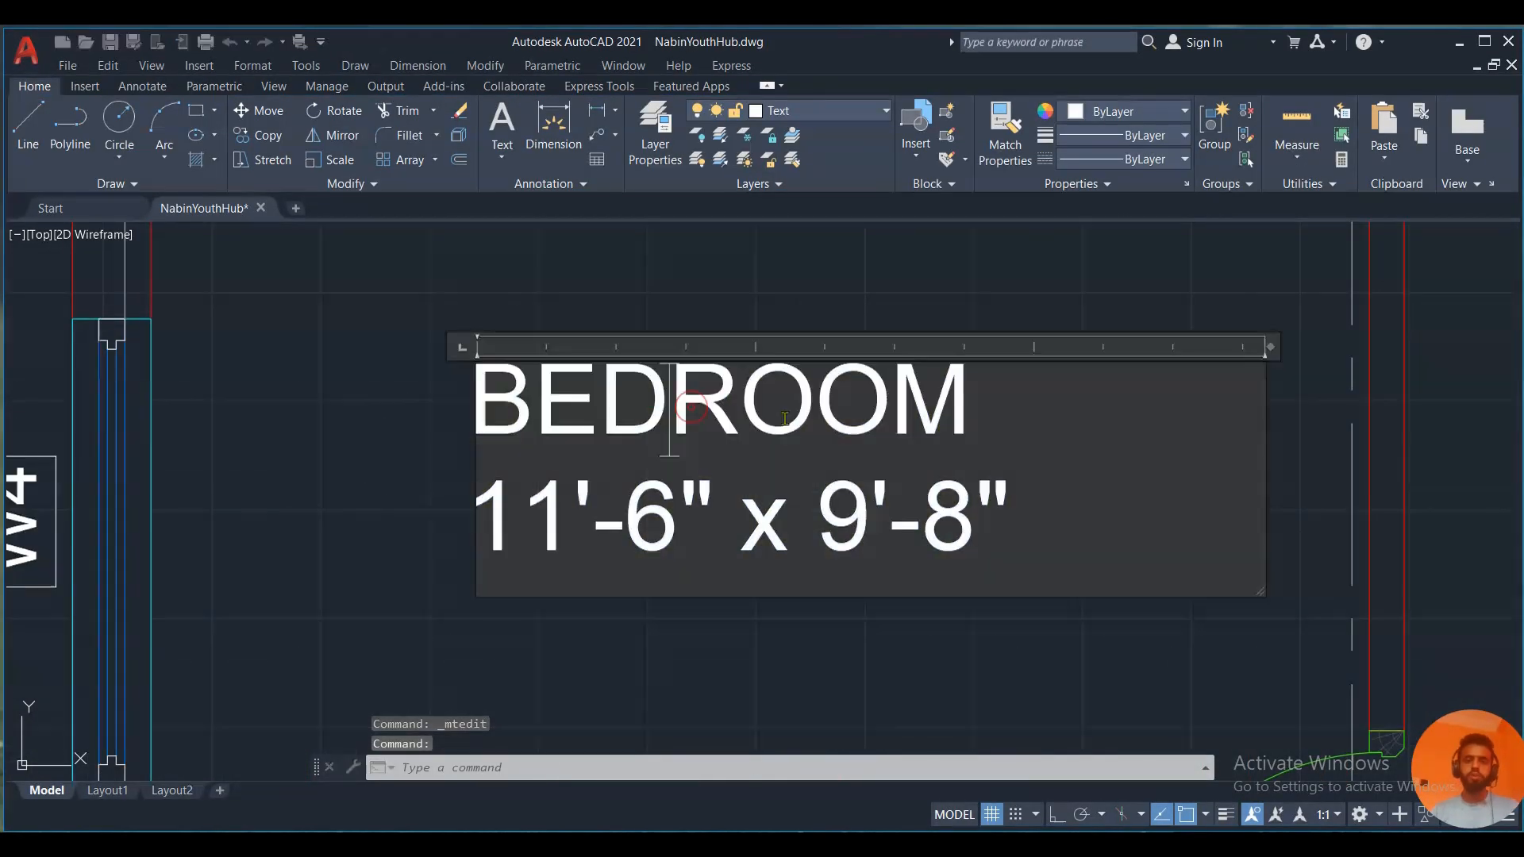
Replace the name BEDROOM with KITCHEN in the upper-left room's label.
left_click_drag(972, 406, 464, 401)
type("Ki")
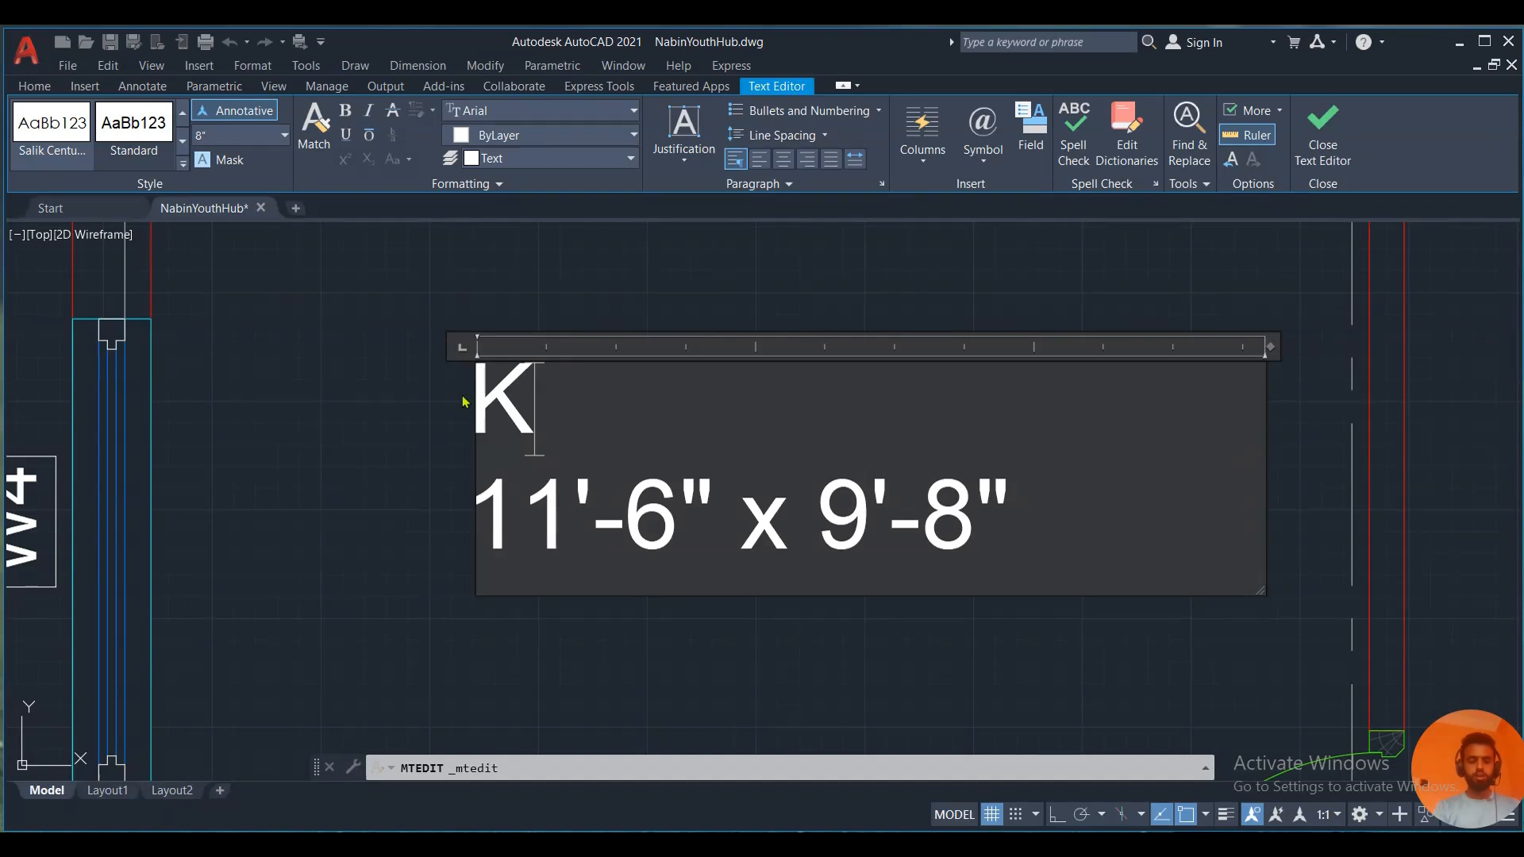
type("TCHEN")
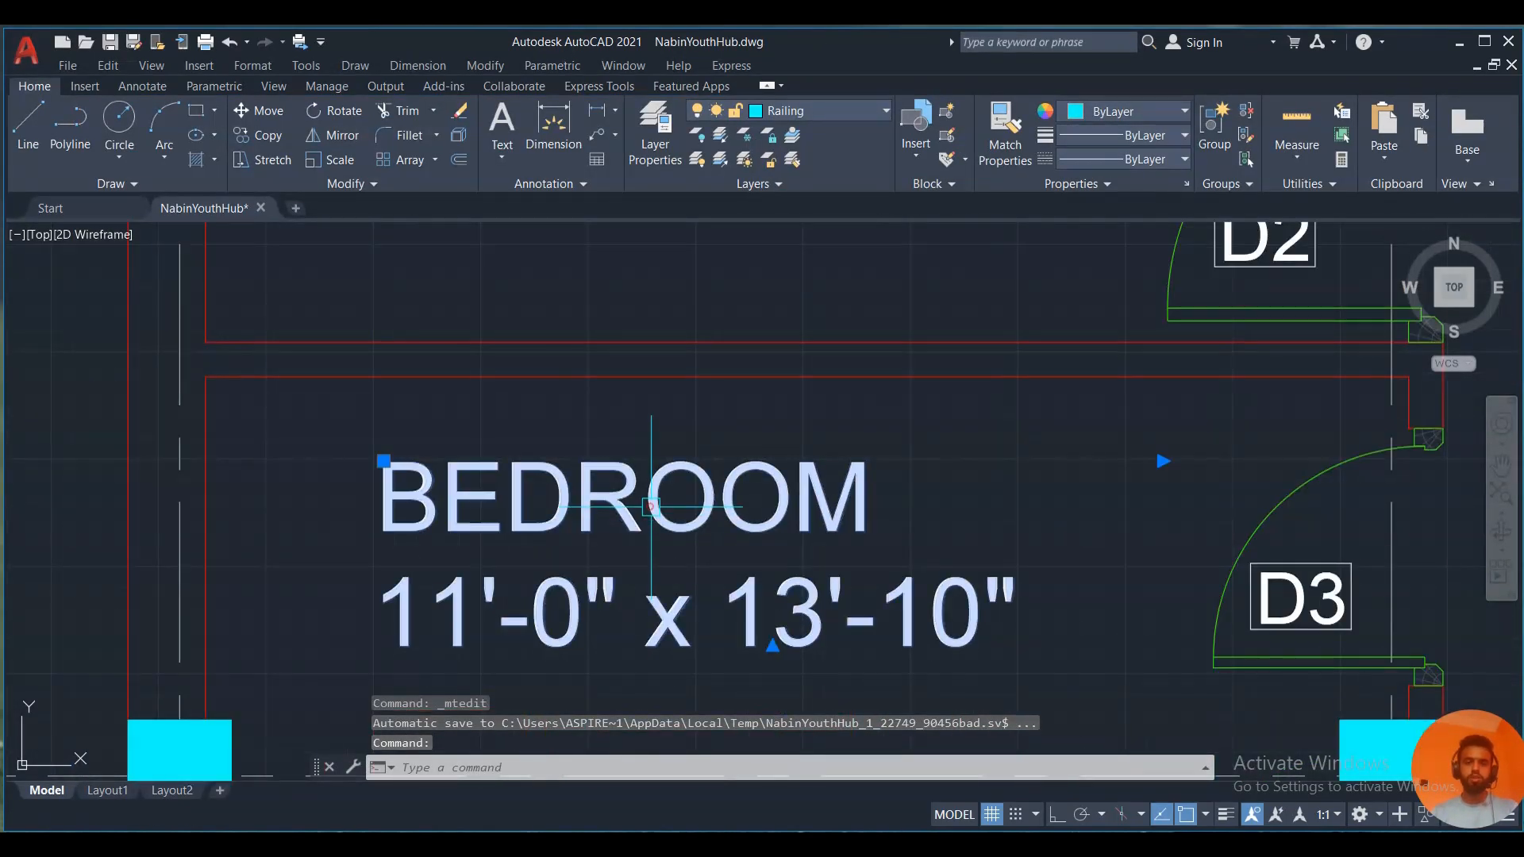
Rename the label of the narrow room below the kitchen TOILET, with the room size on its own line.
double_click(651, 506)
left_click_drag(894, 497, 394, 538)
type("TOILET11'-0\" x")
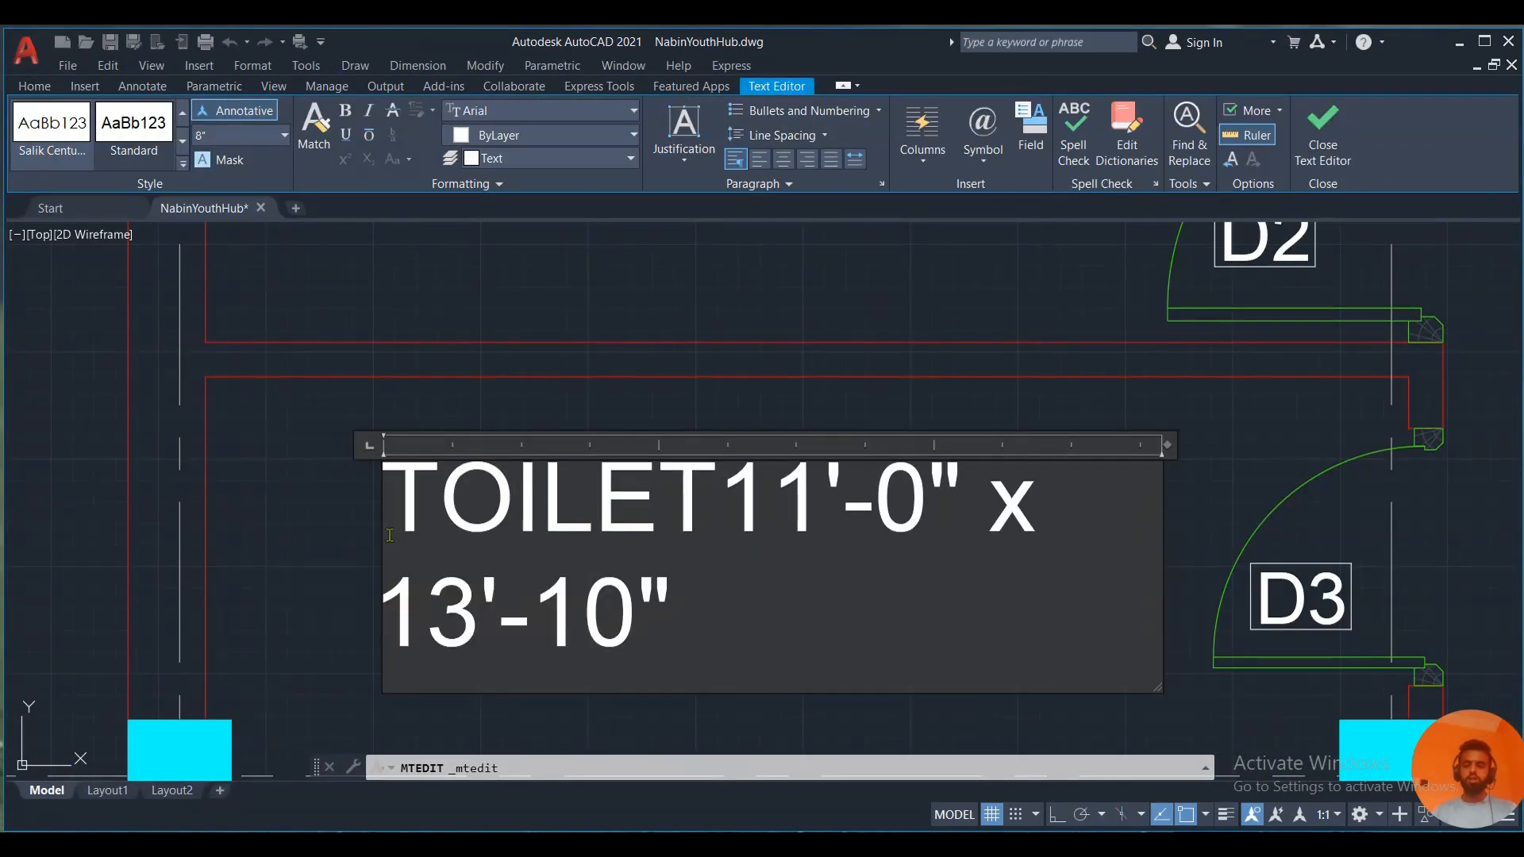
key("Return")
left_click(373, 623)
scroll(619, 489, "down", 3)
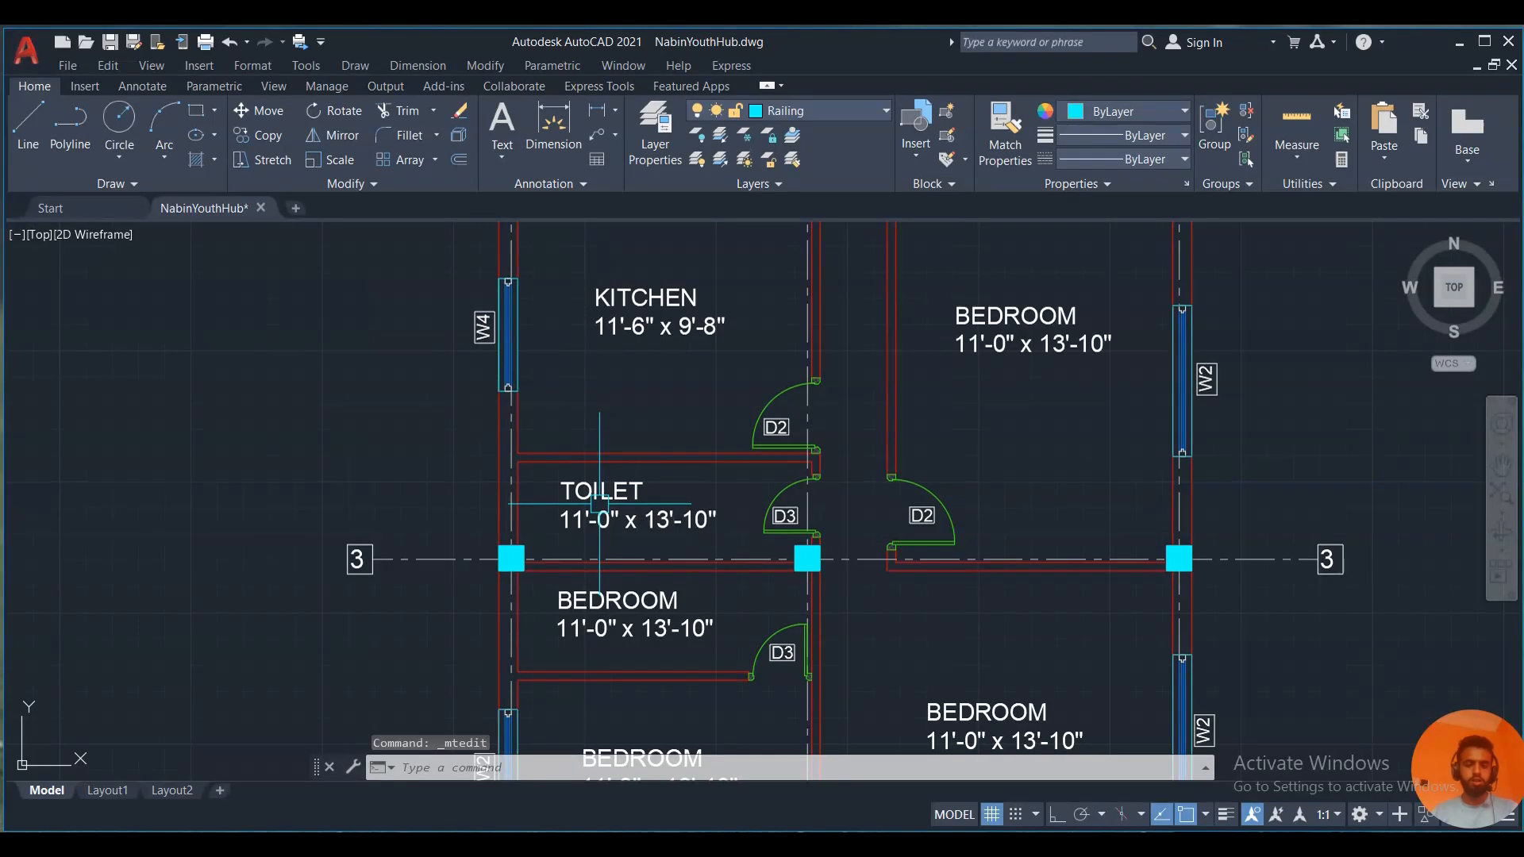
Measure the length and width of the toilet below the kitchen.
key("space")
scroll(592, 505, "up", 5)
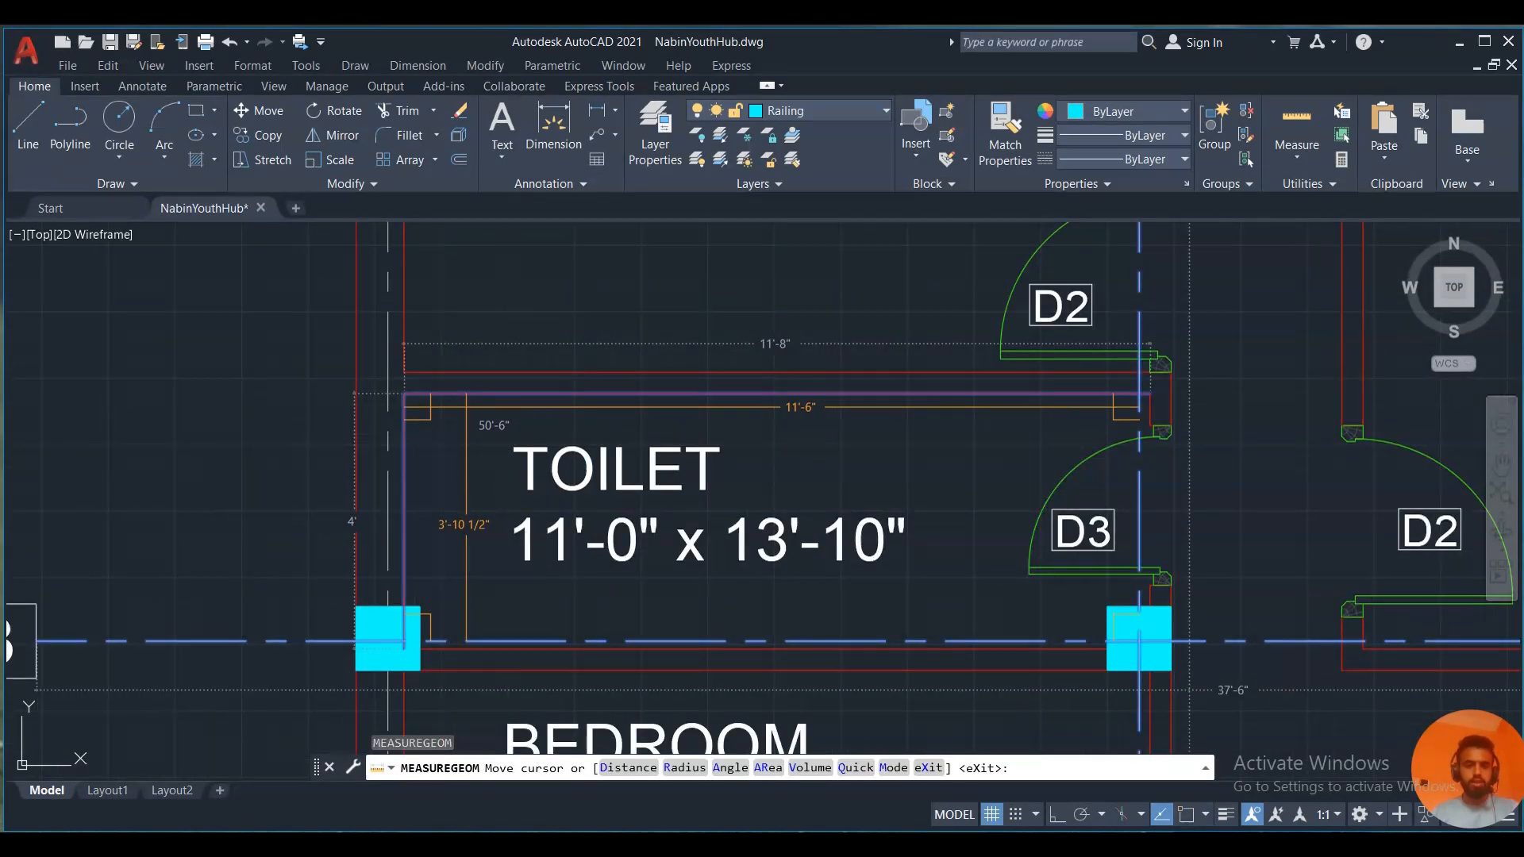
key("Escape")
Set the room size in the upper TOILET label to 11'-6" x 3'-10".
double_click(581, 539)
key("BackSpace")
key("BackSpace")
type("11")
left_click(635, 540)
key("BackSpace")
type("6")
left_click(749, 540)
key("BackSpace")
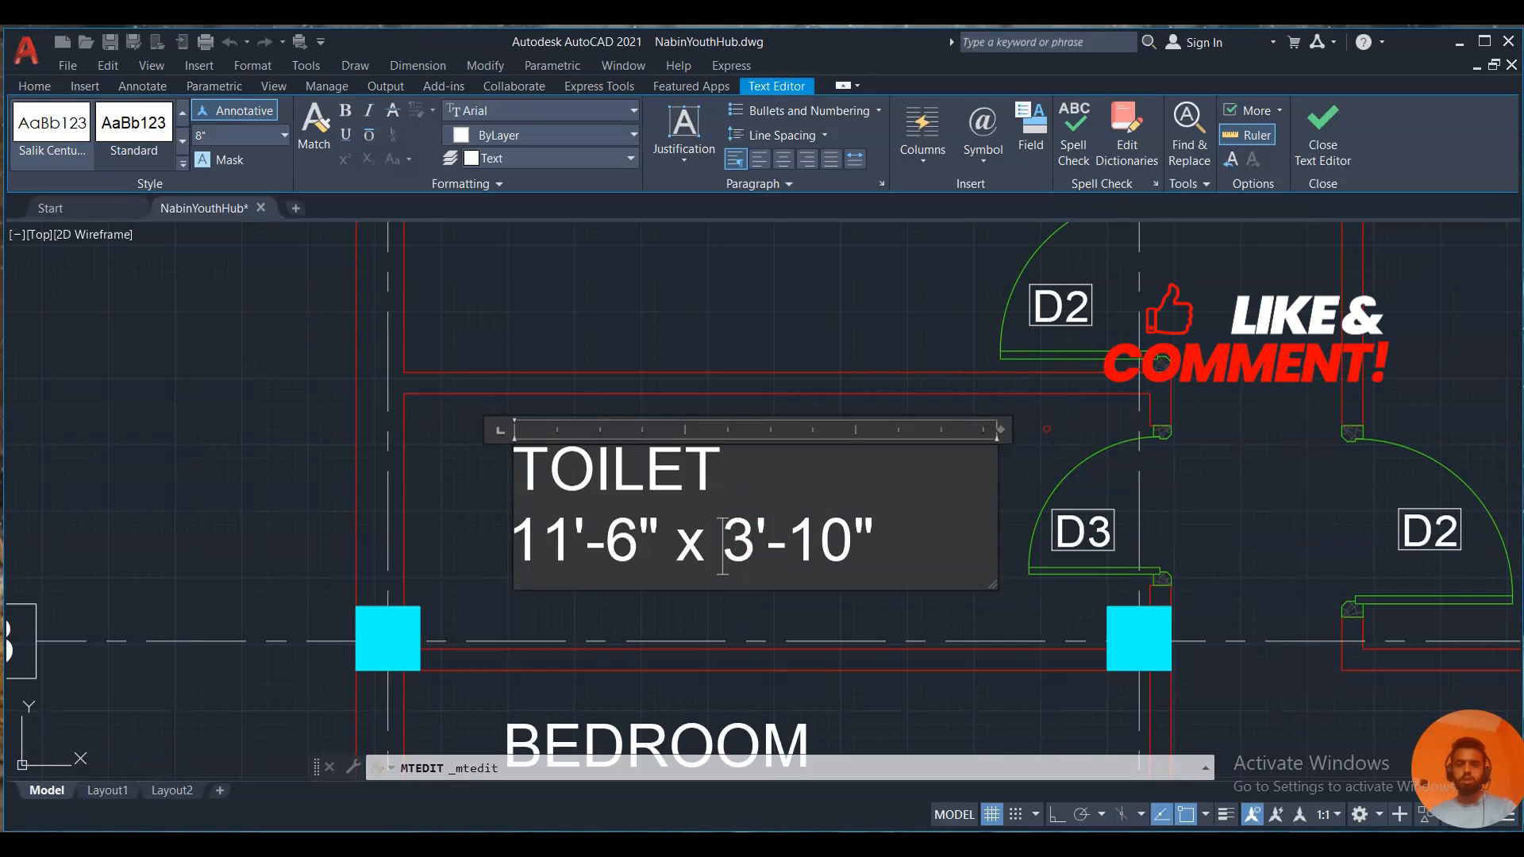
left_click(867, 364)
Delete the BEDROOM label from the narrow room just below grid line 3.
scroll(866, 364, "down", 8)
scroll(819, 461, "up", 8)
double_click(813, 491)
key("Escape")
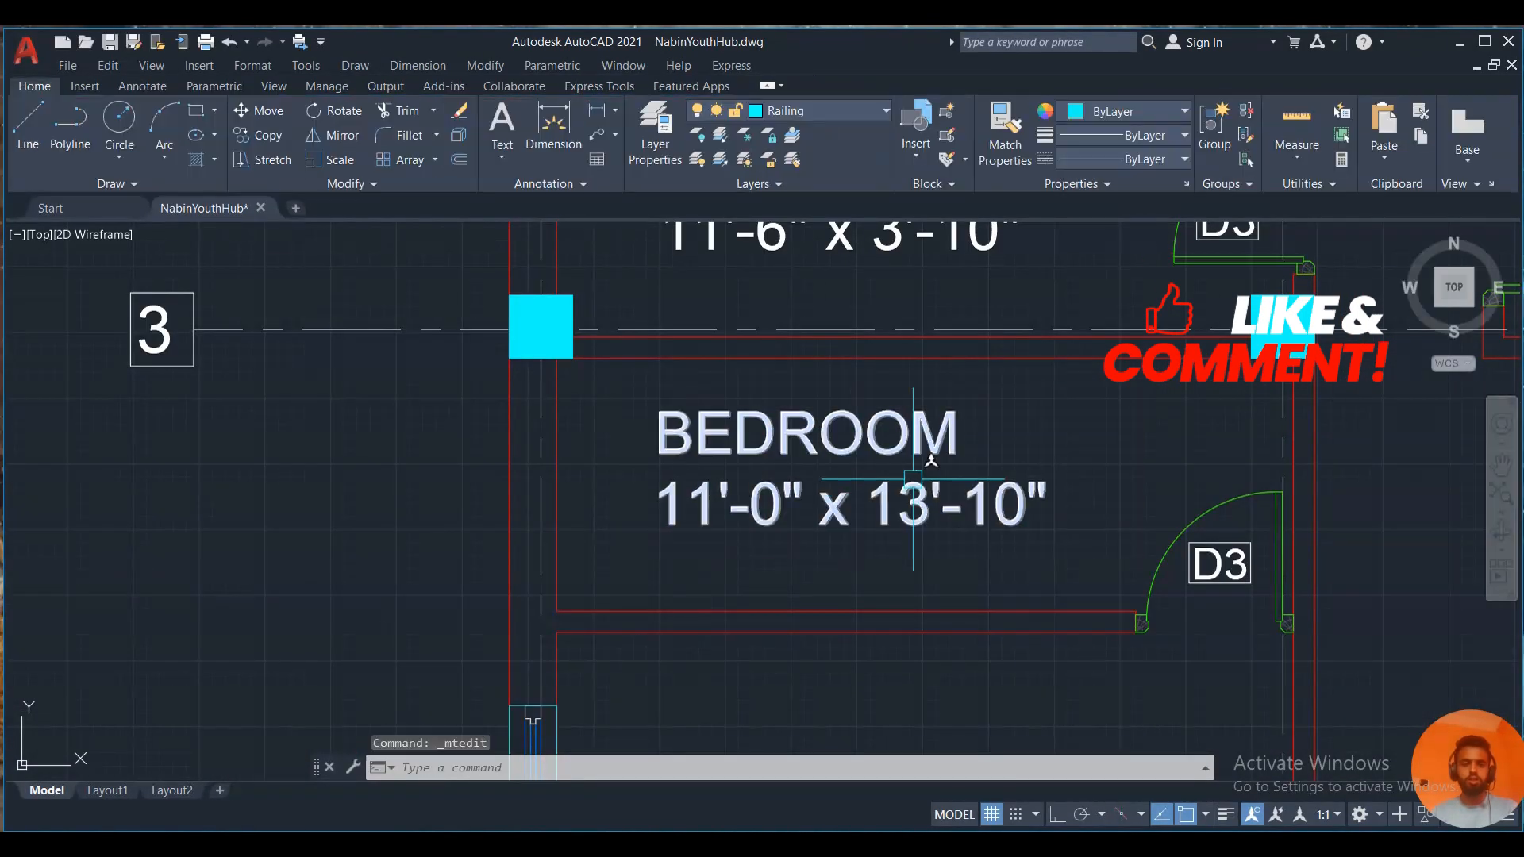
left_click(912, 479)
key("Delete")
Copy the TOILET label into the narrow room just below grid line 3.
scroll(816, 482, "down", 4)
left_click(802, 357)
type("co")
left_click(802, 357)
left_click(813, 477)
key("Escape")
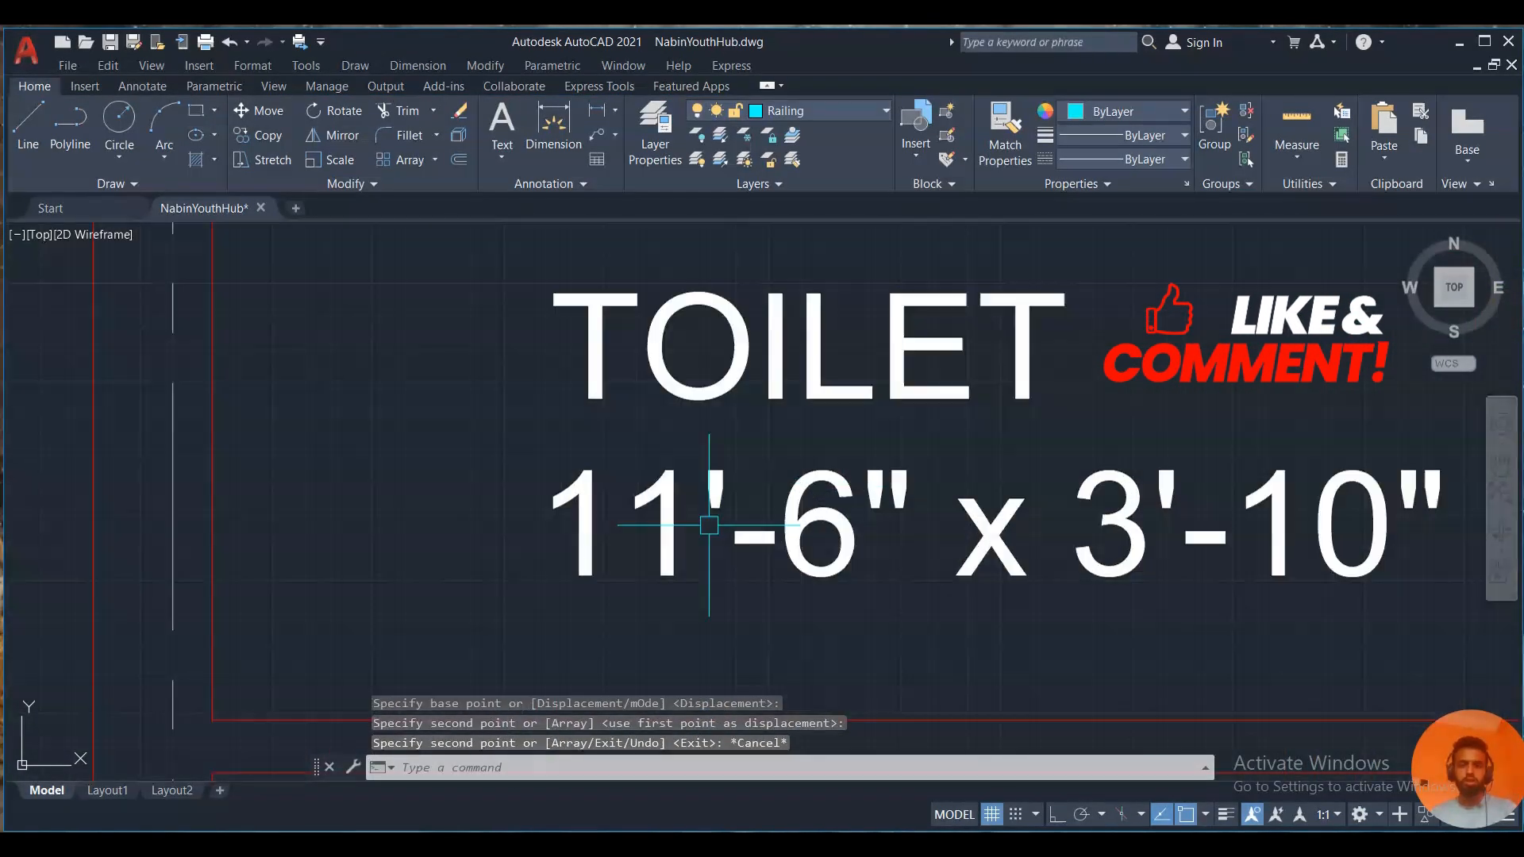
Measure the length and width of the toilet below grid line 3.
scroll(811, 369, "down", 2)
double_click(697, 462)
key("Escape")
type("mea")
scroll(797, 525, "down", 4)
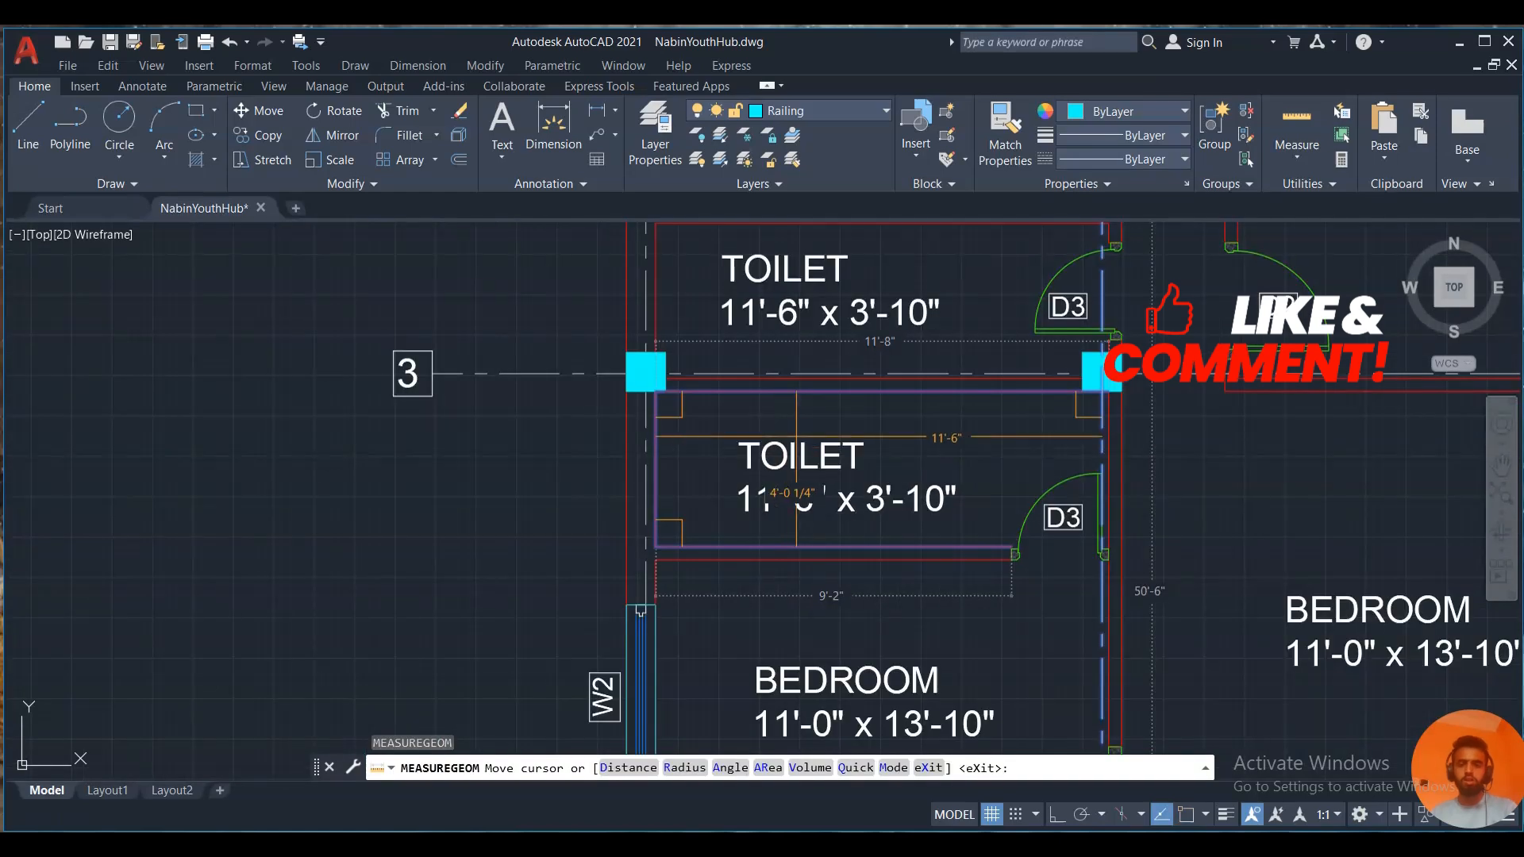
key("Escape")
Set the room size in the lower TOILET label to 11'-6" x 4'-0".
scroll(779, 495, "up", 6)
double_click(1214, 510)
key("BackSpace")
type("4")
key("BackSpace")
key("Escape")
Rename the label below the lower toilet MASTER BEDROOM and widen its text frame to keep the name on one line.
scroll(1202, 505, "down", 6)
middle_click_drag(1201, 505, 734, 318)
double_click(631, 501)
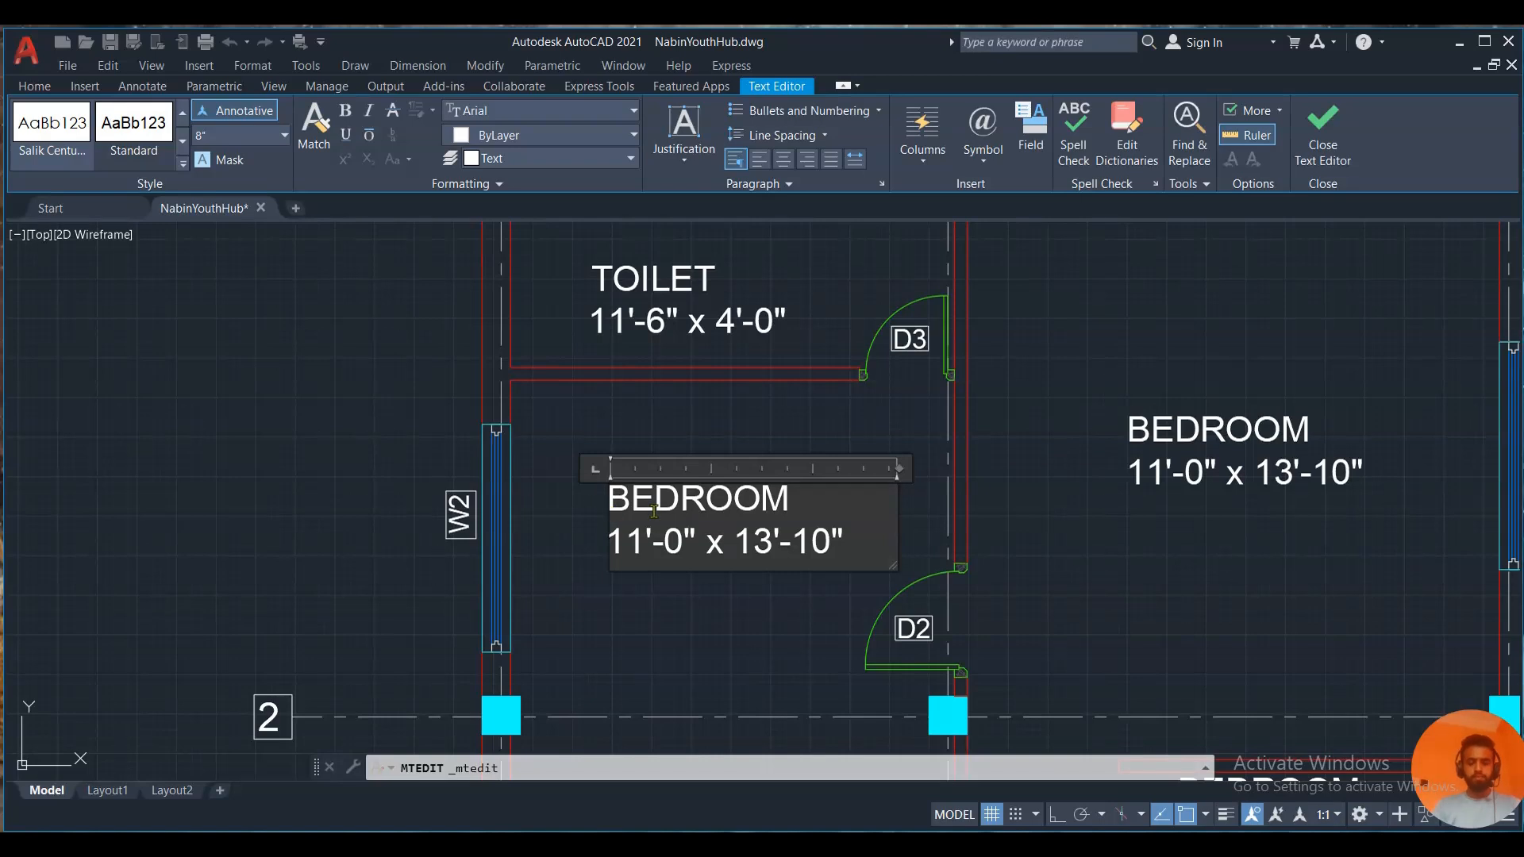
type("MASTER")
key("Return")
left_click_drag(898, 531, 987, 532)
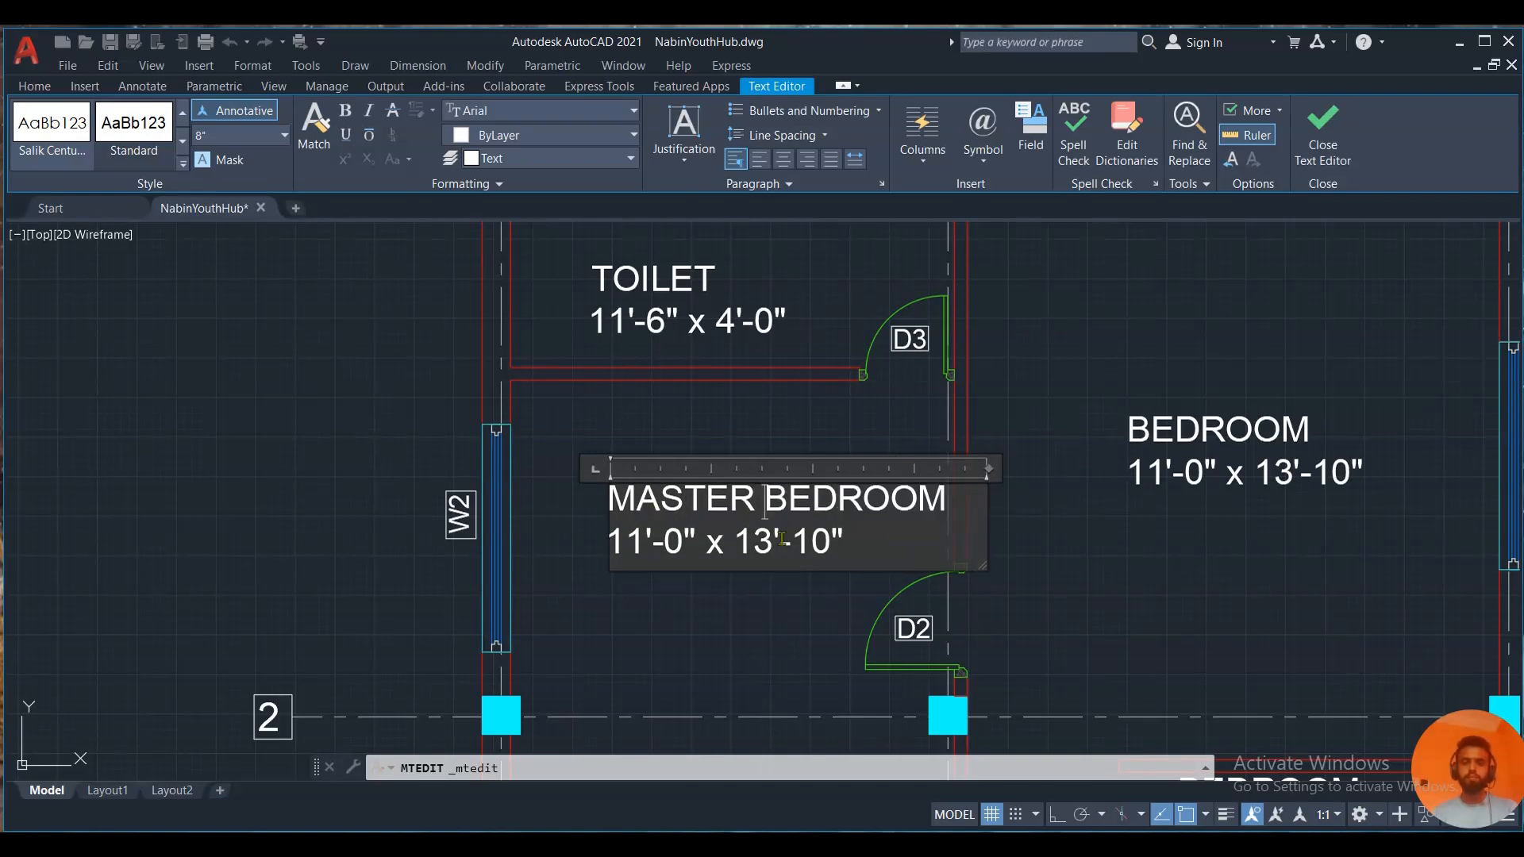
left_click(821, 634)
Measure the length and width of the master bedroom.
type("mea")
key("Return")
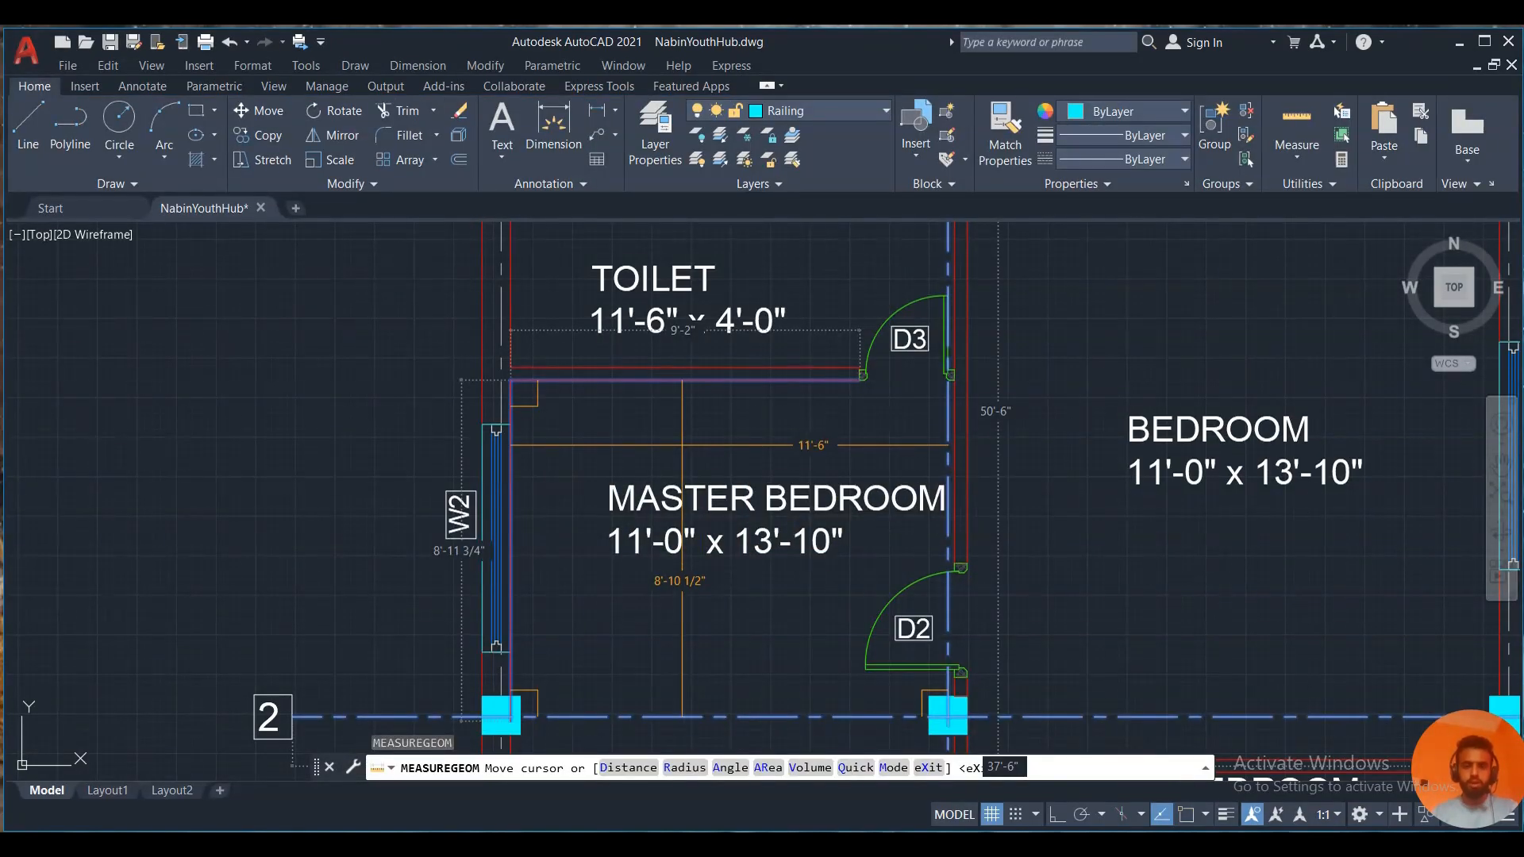
key("Escape")
double_click(683, 544)
key("Escape")
key("Escape")
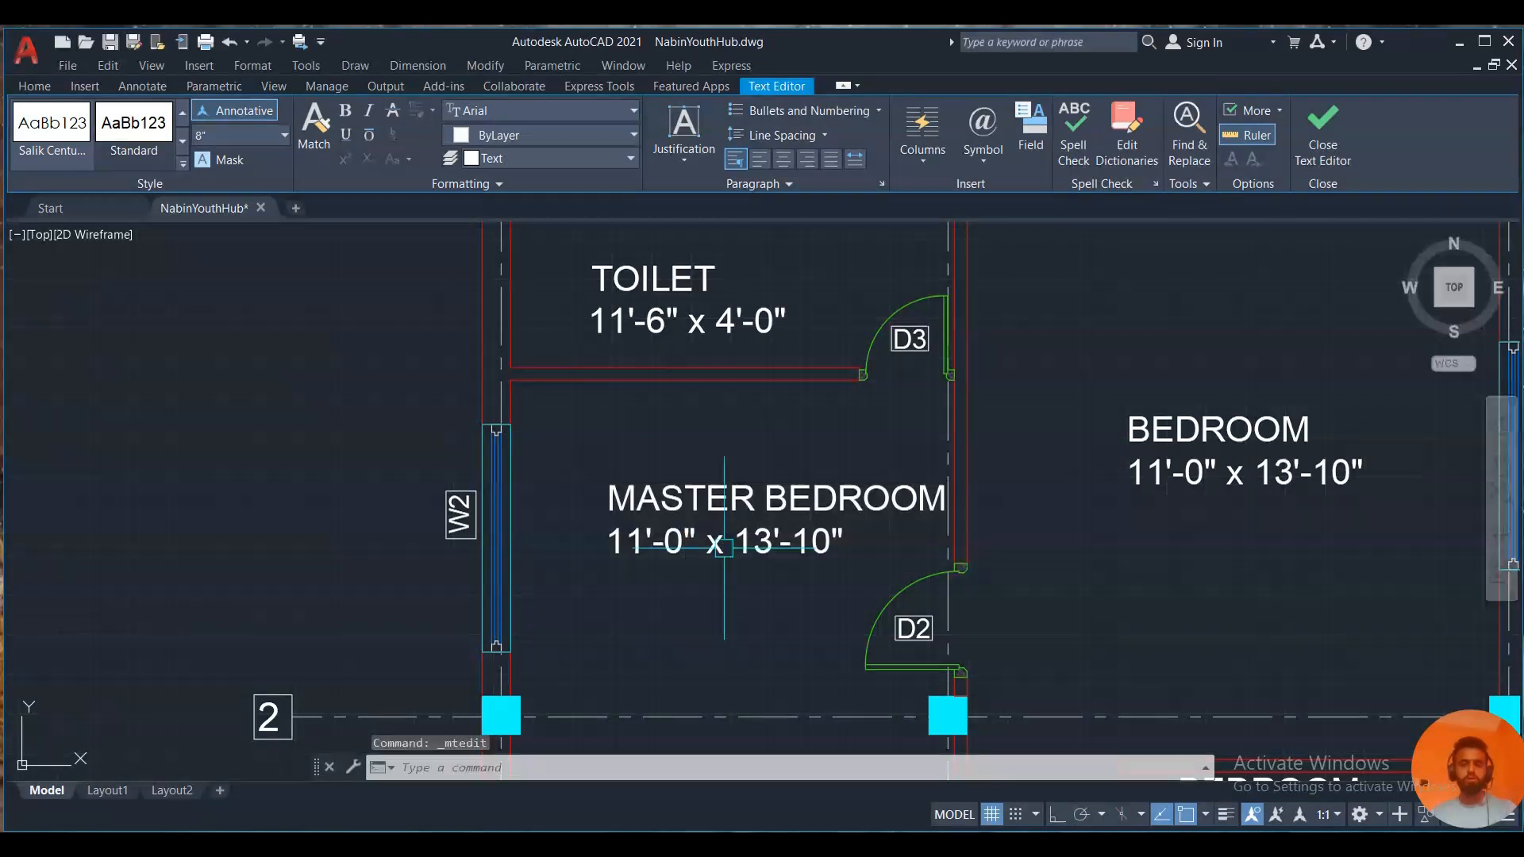
Measure the master bedroom again, checking its extent against grid line 2.
scroll(725, 544, "down", 2)
middle_click_drag(724, 544, 769, 489)
type("mea")
key("Return")
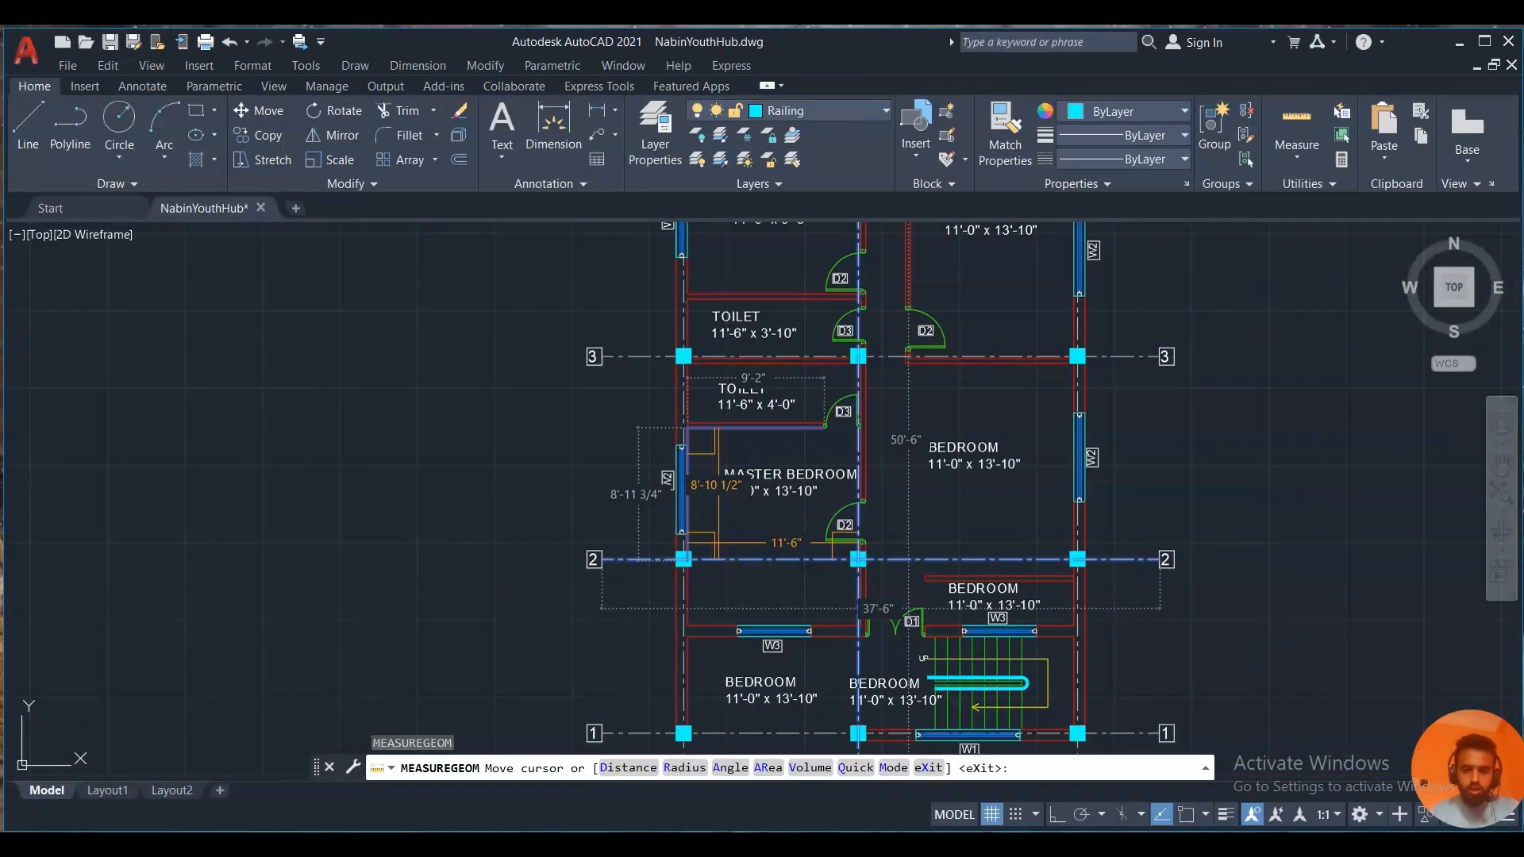
scroll(718, 538, "up", 2)
key("Escape")
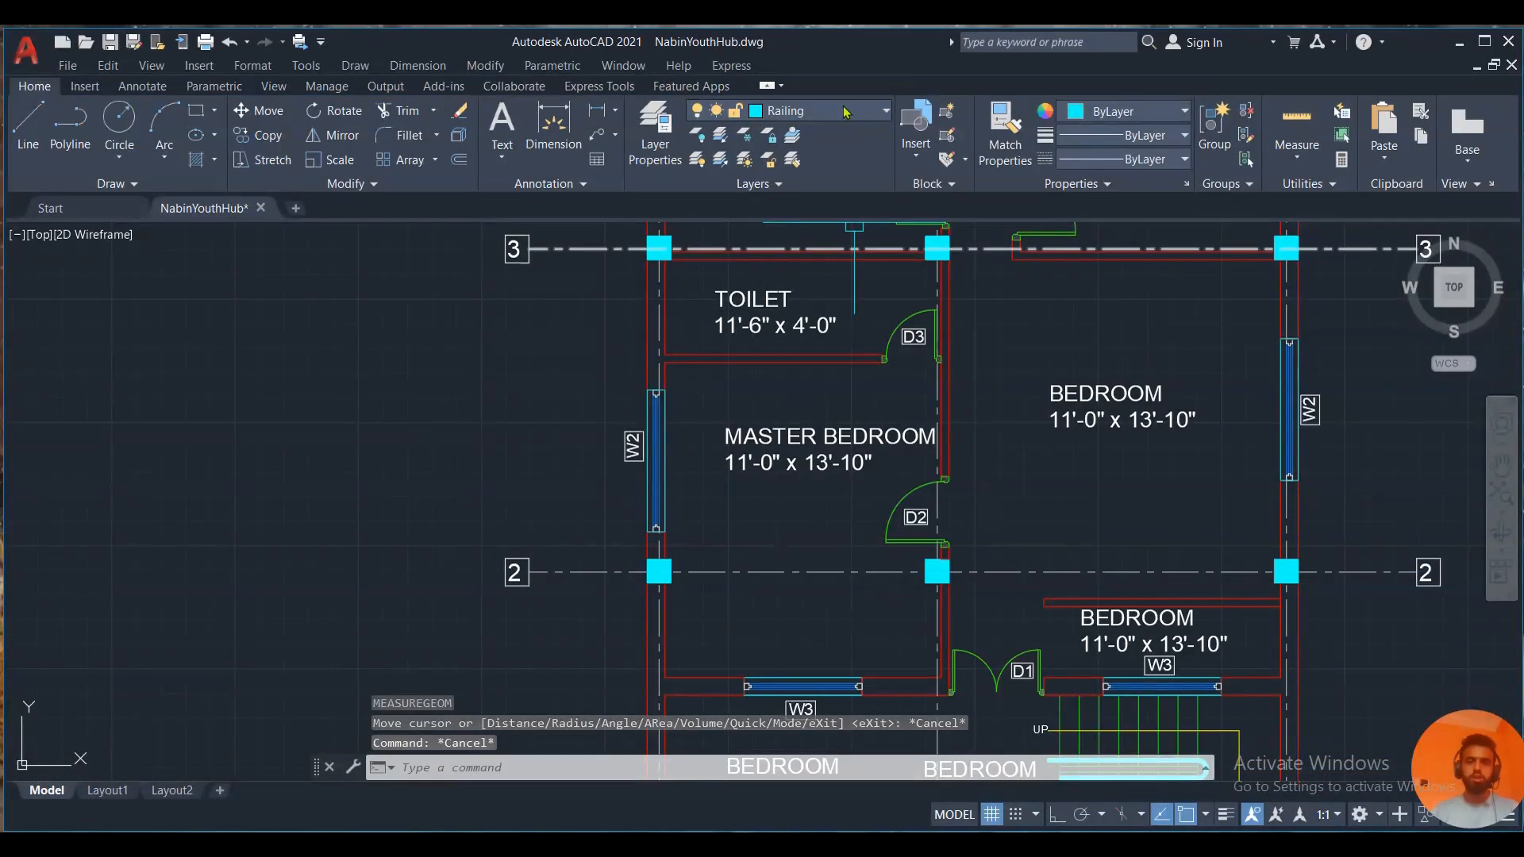
left_click(801, 111)
left_click(763, 546)
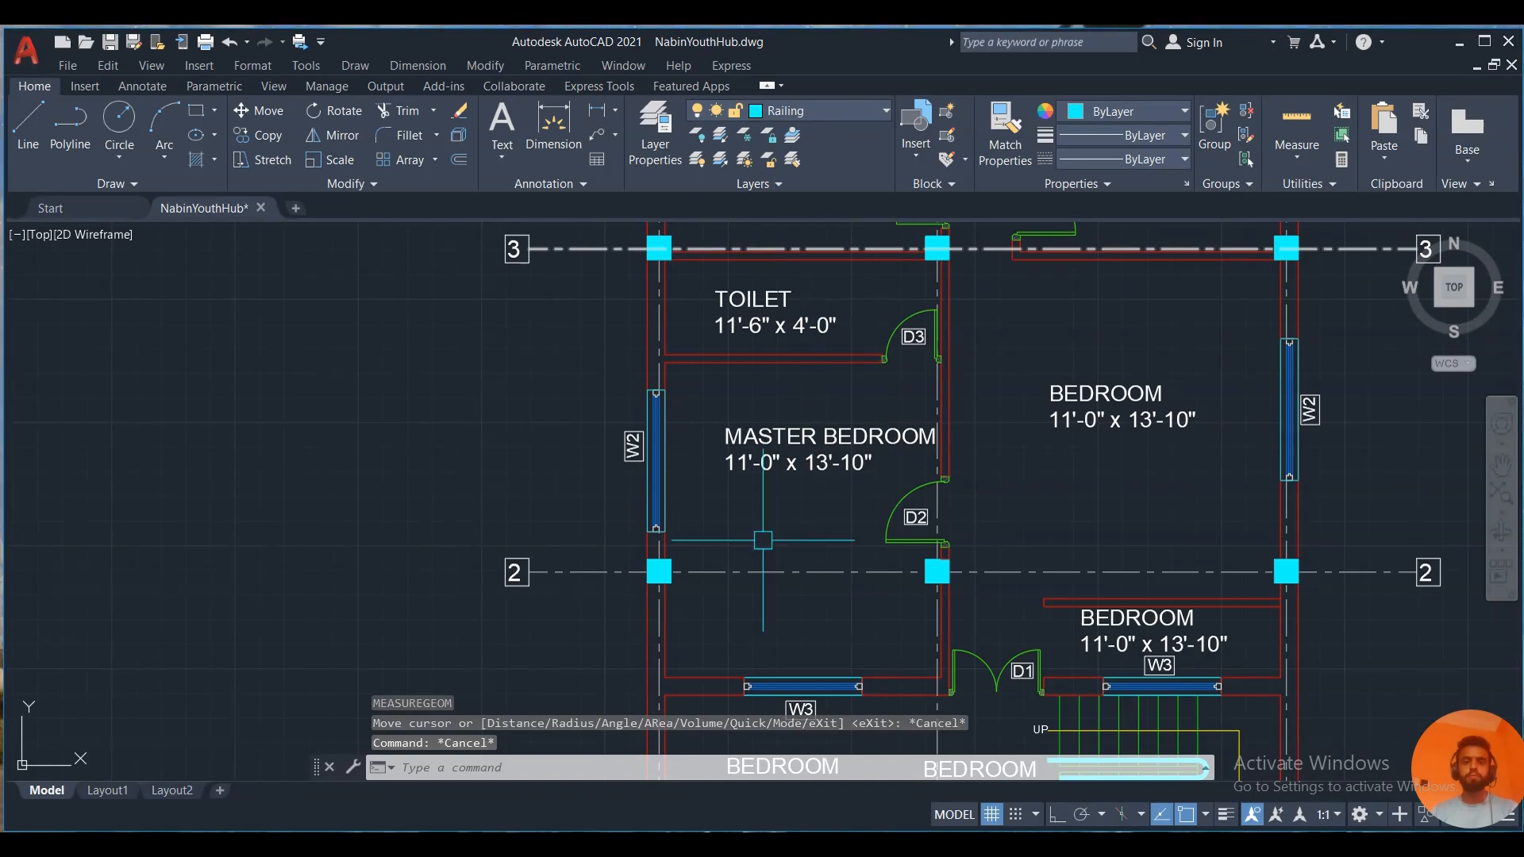
mouse_move(751, 473)
middle_mouse_down()
mouse_move(719, 476)
mouse_move(695, 450)
middle_mouse_up()
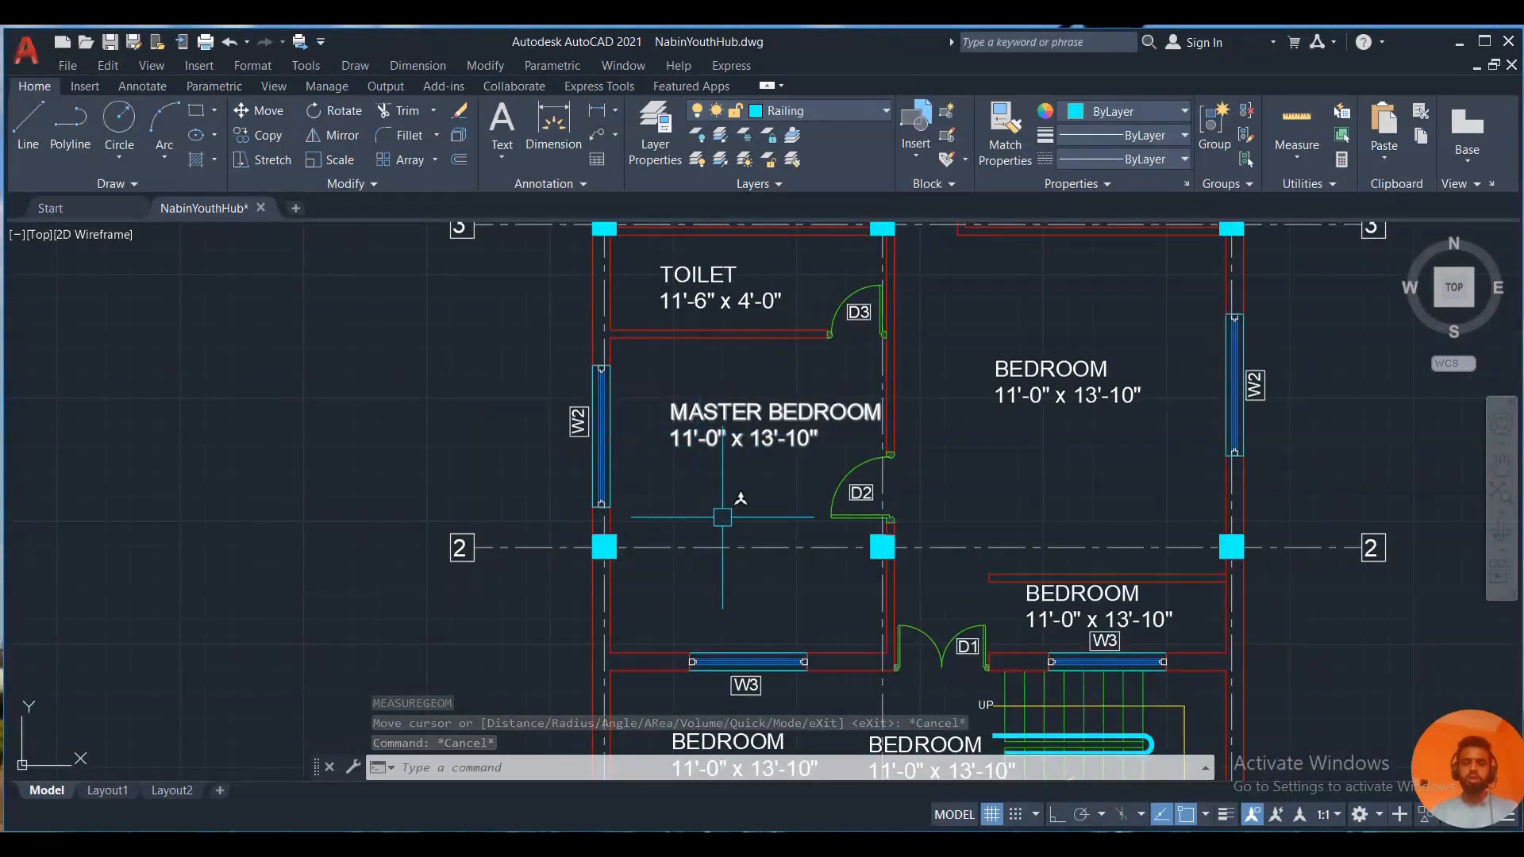
Turn off the C-Line layer to hide the column grid centrelines.
key("Escape")
key("Escape")
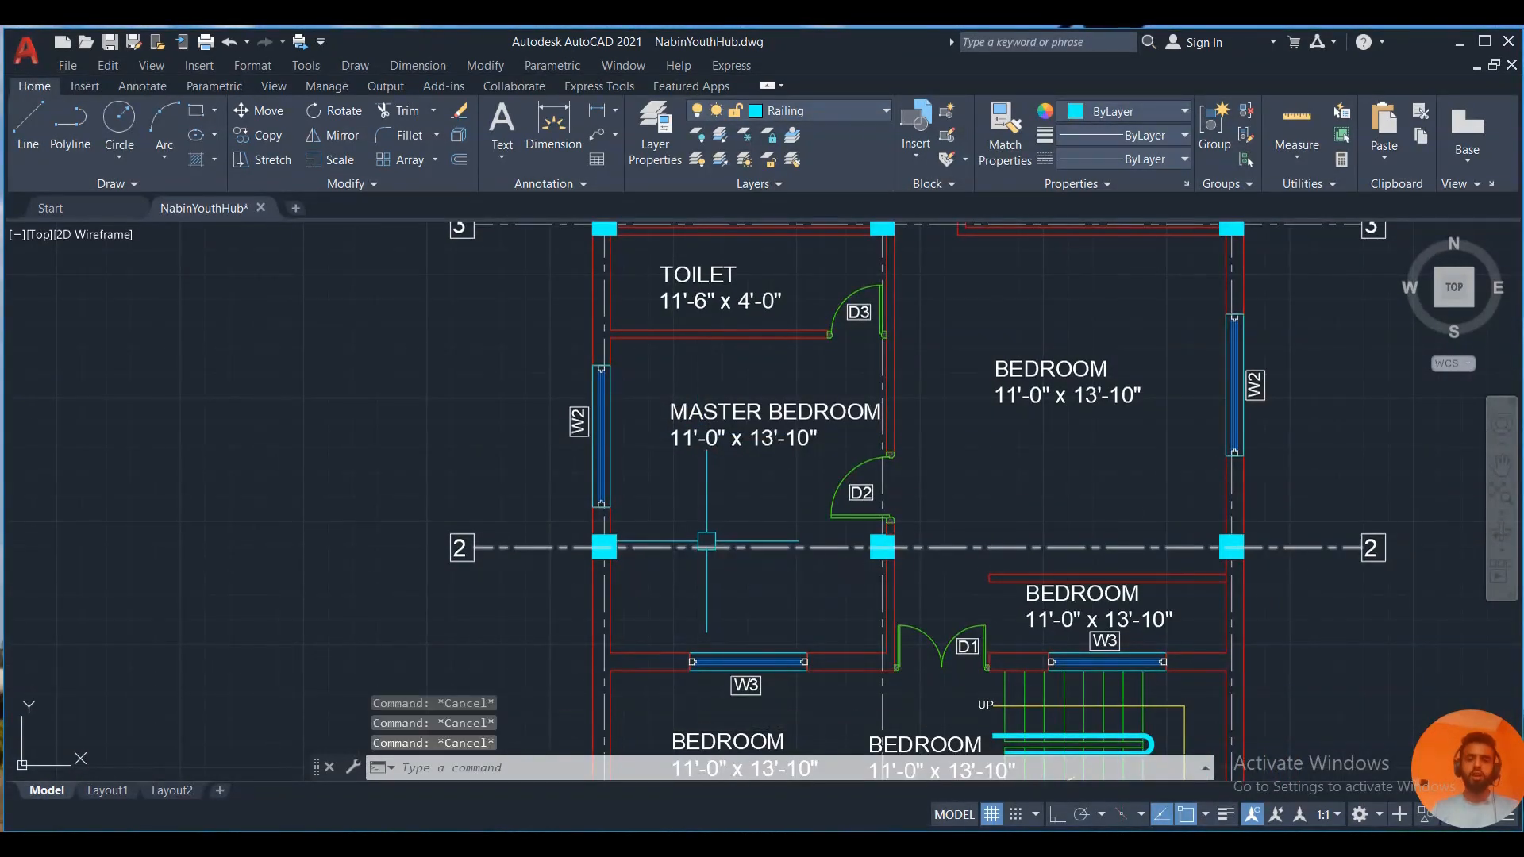
left_click(877, 116)
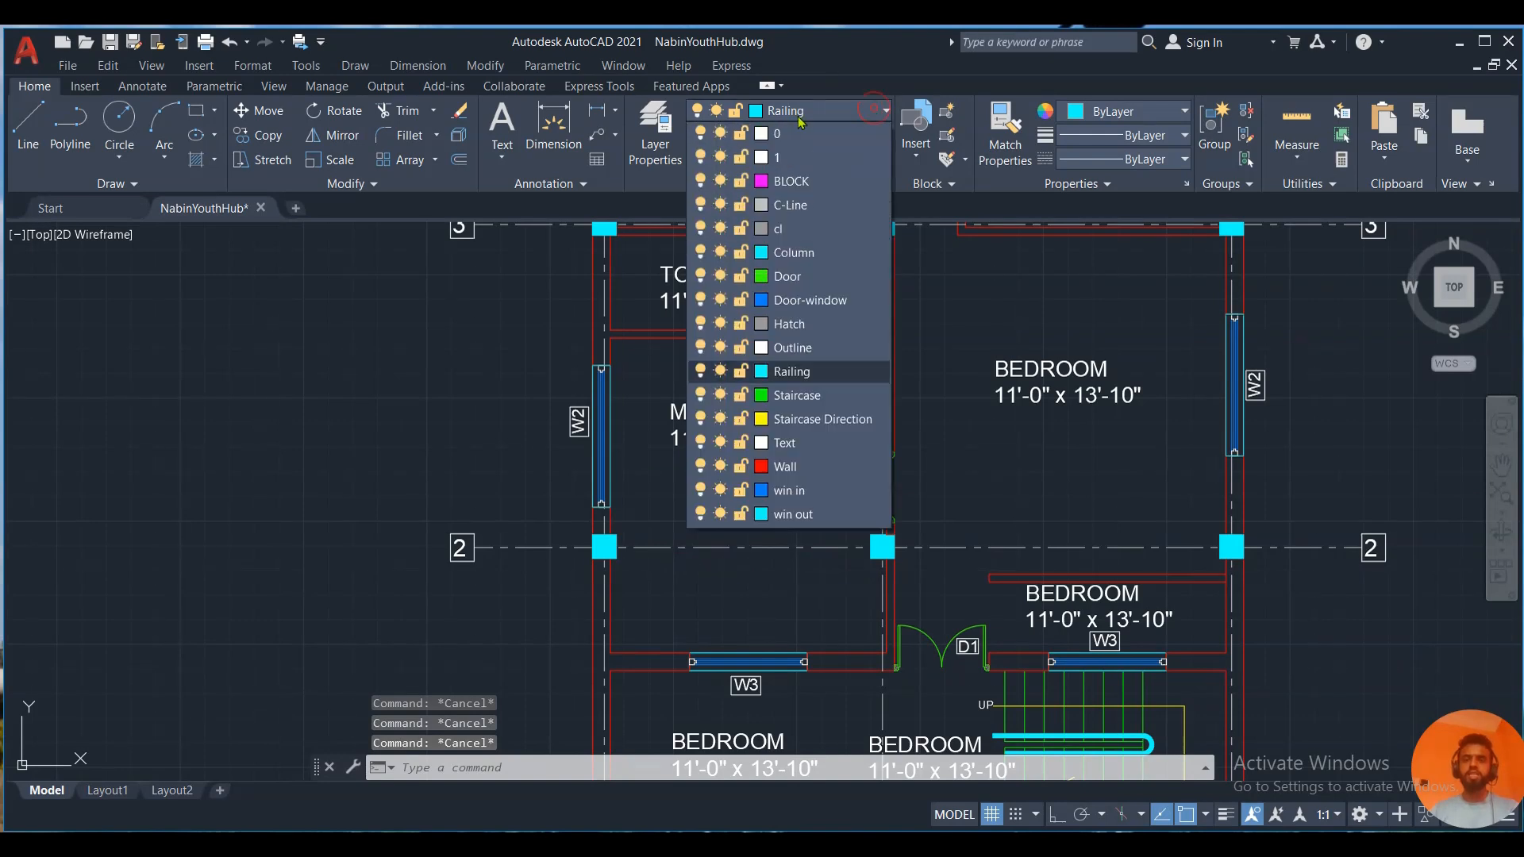
left_click(698, 204)
left_click(543, 438)
scroll(544, 433, "down", 2)
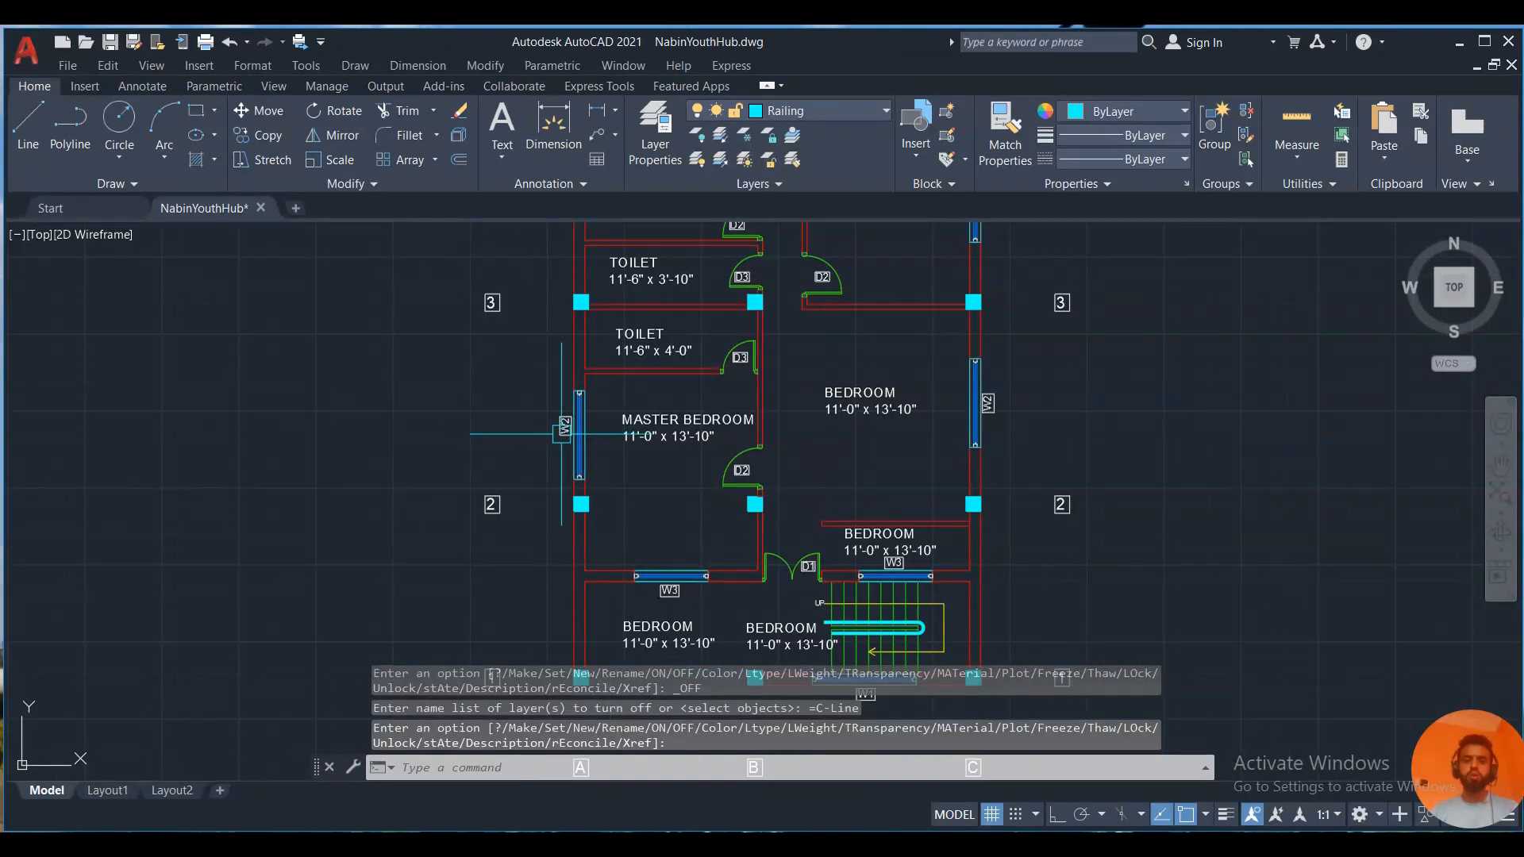
Measure the master bedroom and set the room size in its label to 11'-8" x 13'-4".
scroll(492, 515, "up", 2)
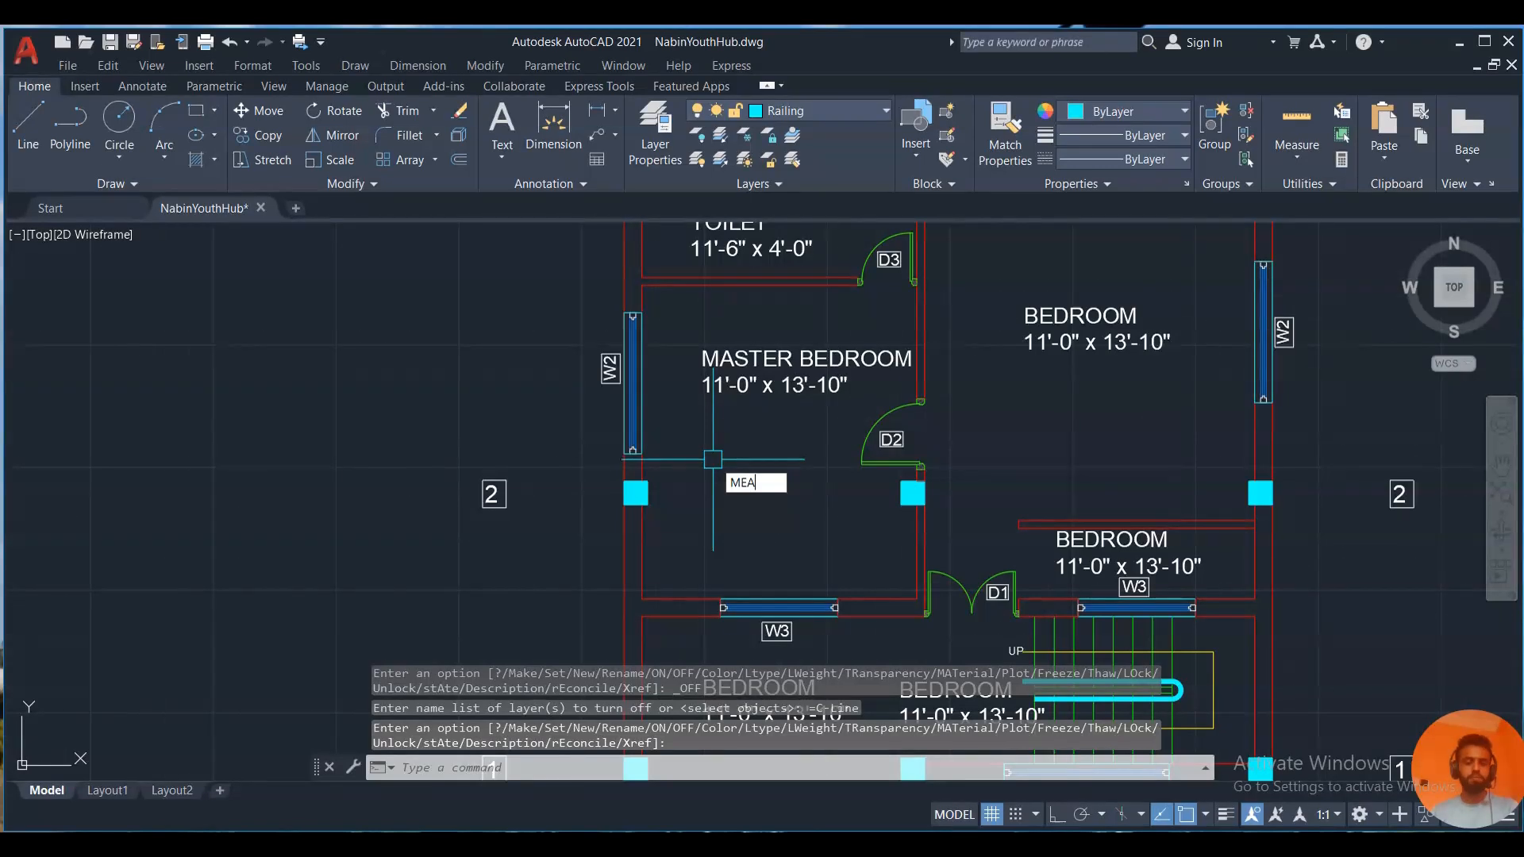
type("MEA")
key("Return")
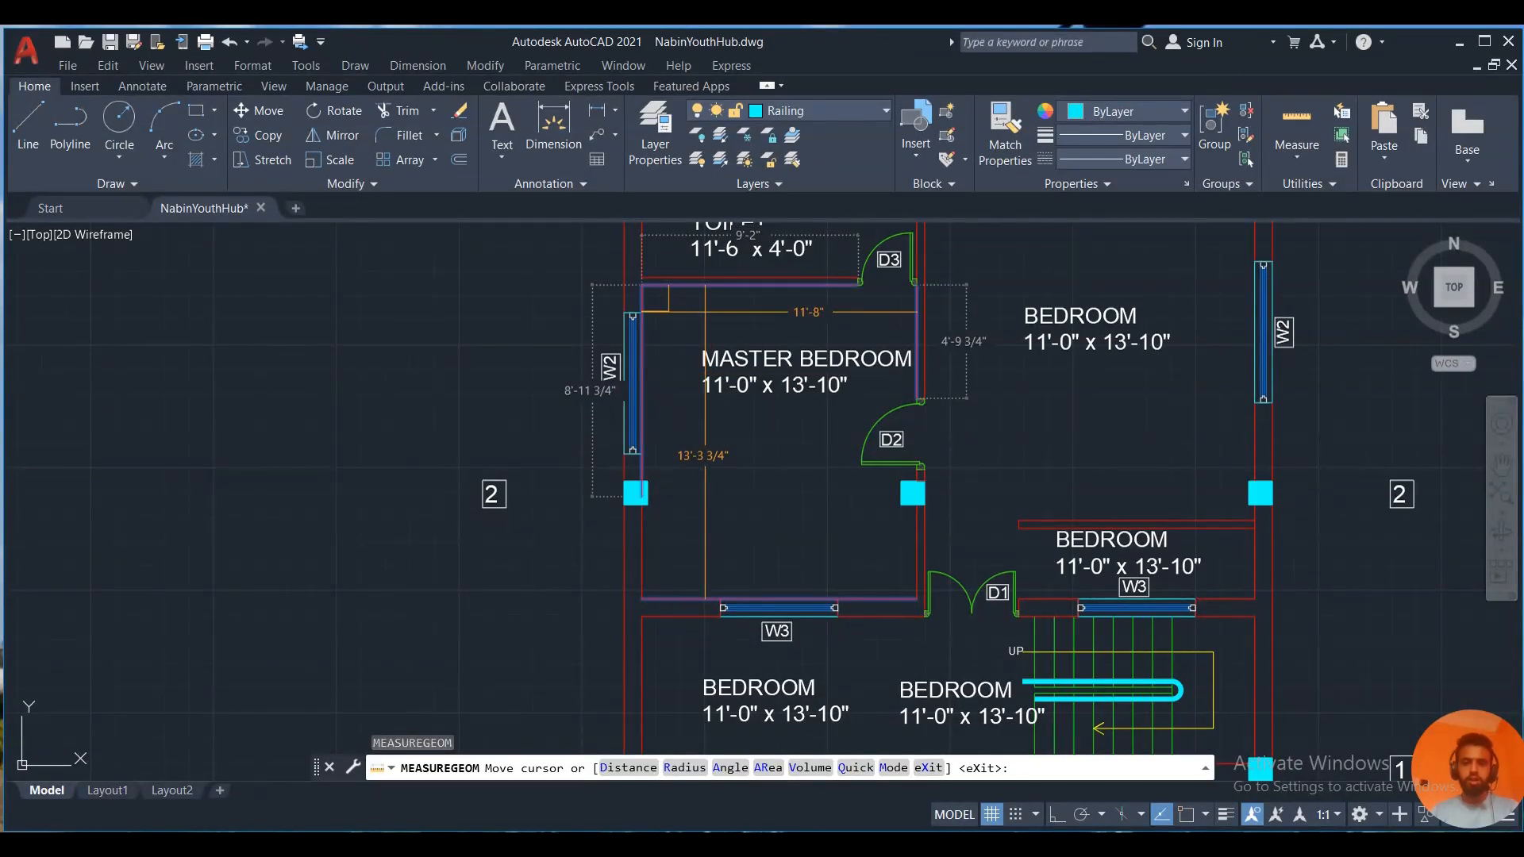
double_click(745, 373)
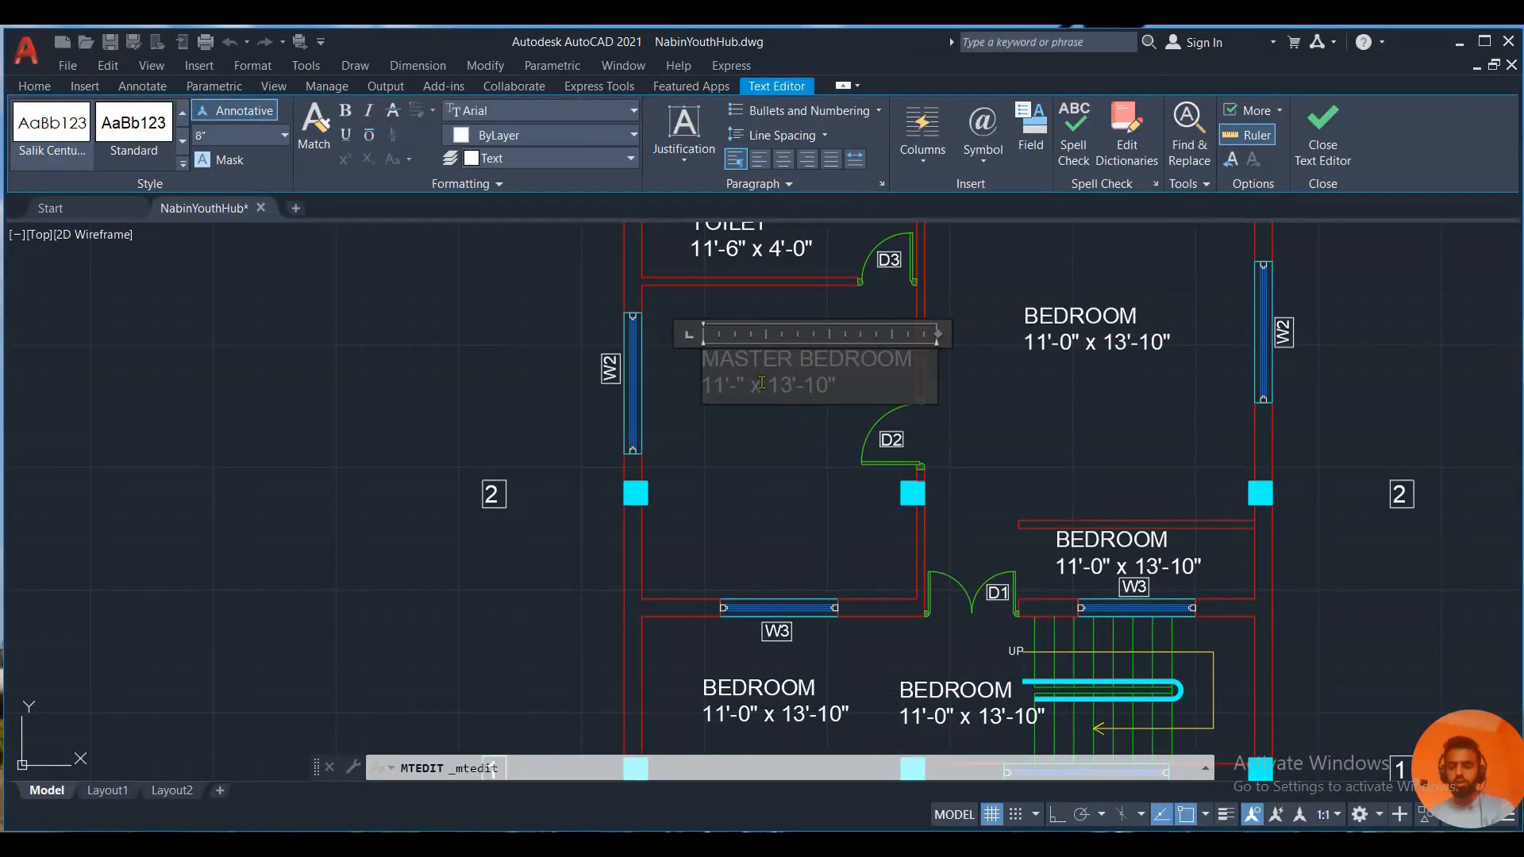
left_click(758, 506)
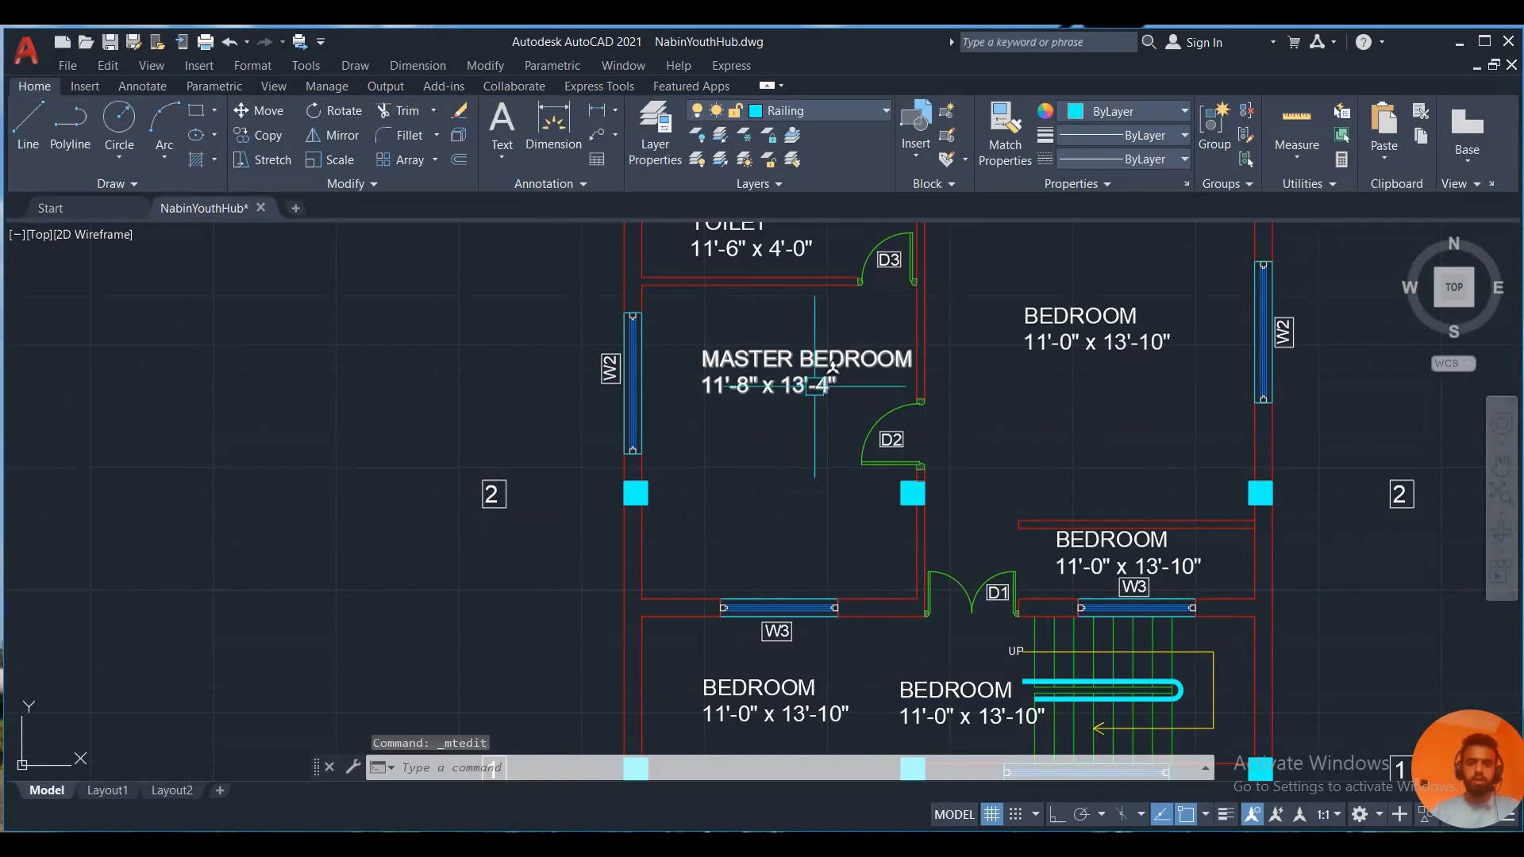
Move the MASTER BEDROOM label slightly left, away from the wall with door D2.
scroll(799, 372, "up", 1)
left_click(767, 391)
type("m")
key("Return")
left_click(664, 426)
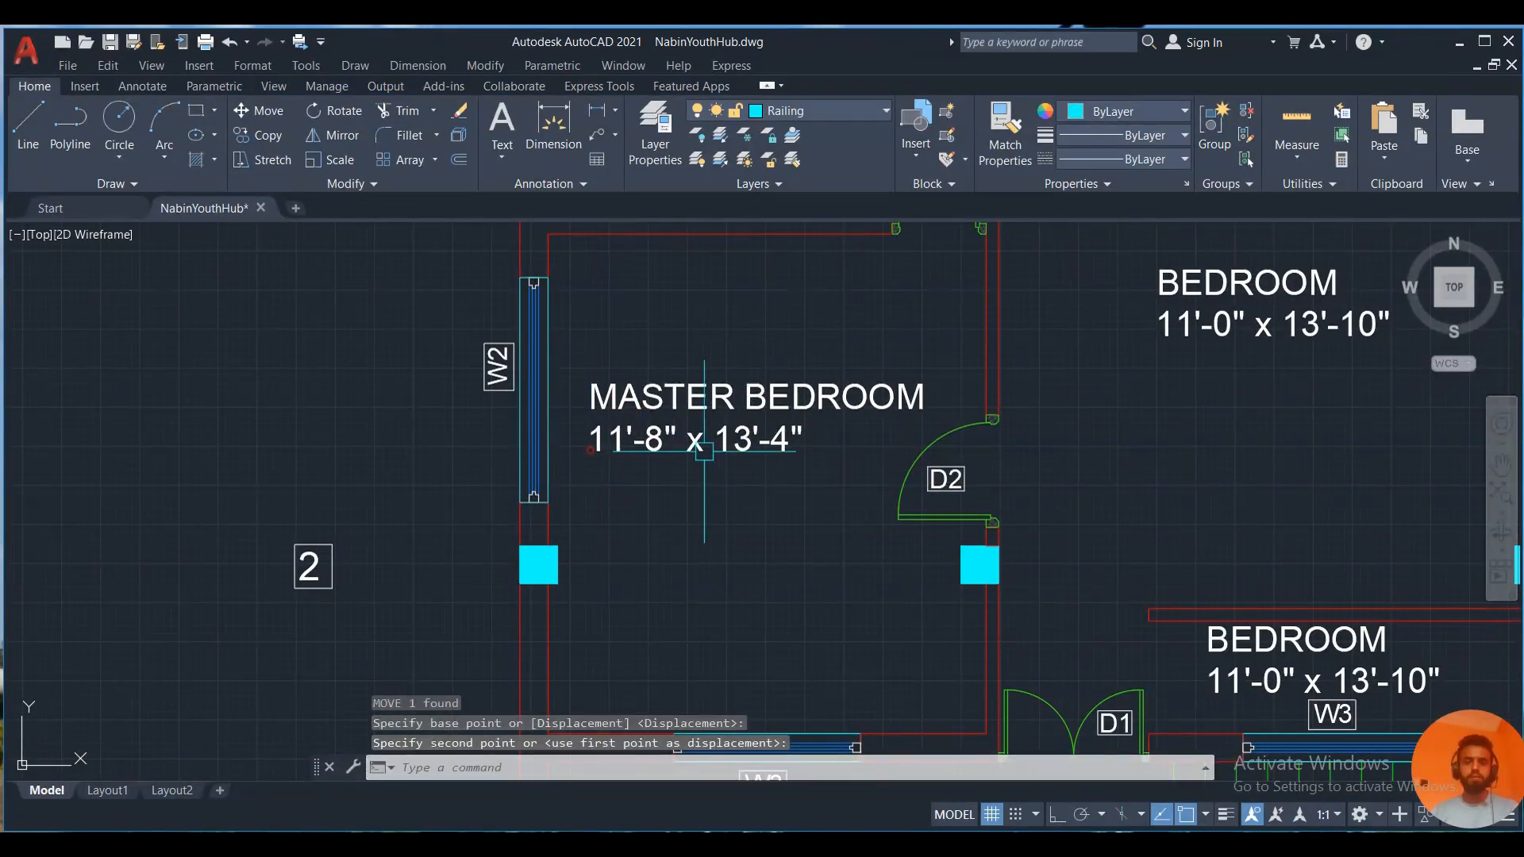
Rename the BEDROOM label below the master bedroom's W3 window as CAR PARKING.
scroll(663, 444, "down", 4)
scroll(788, 585, "up", 6)
double_click(1047, 450)
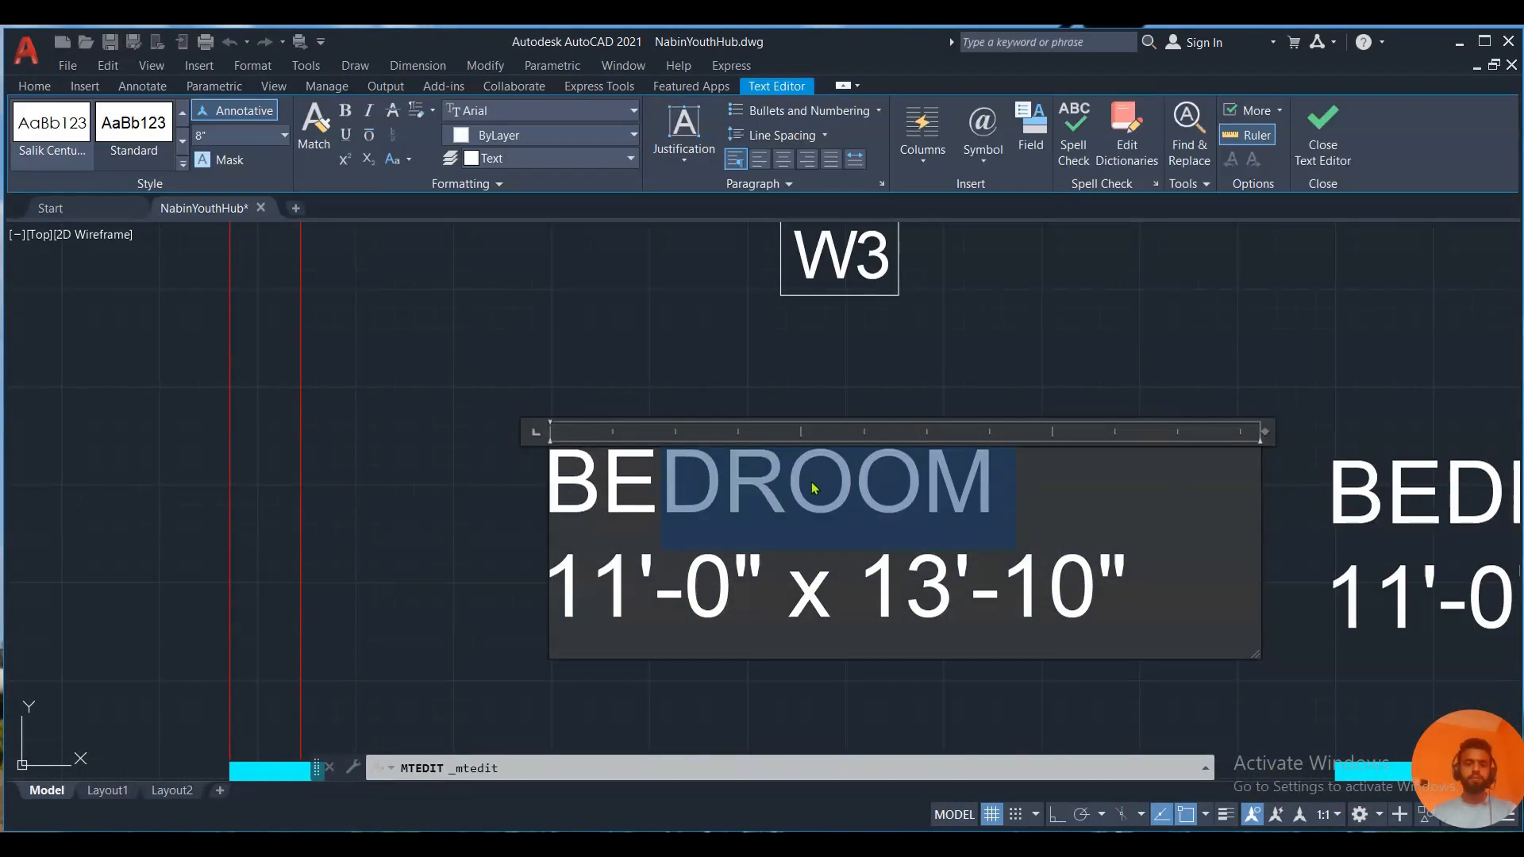
key("BackSpace")
type("CAR PARKING")
key("Return")
left_click(688, 698)
scroll(690, 412, "down", 5)
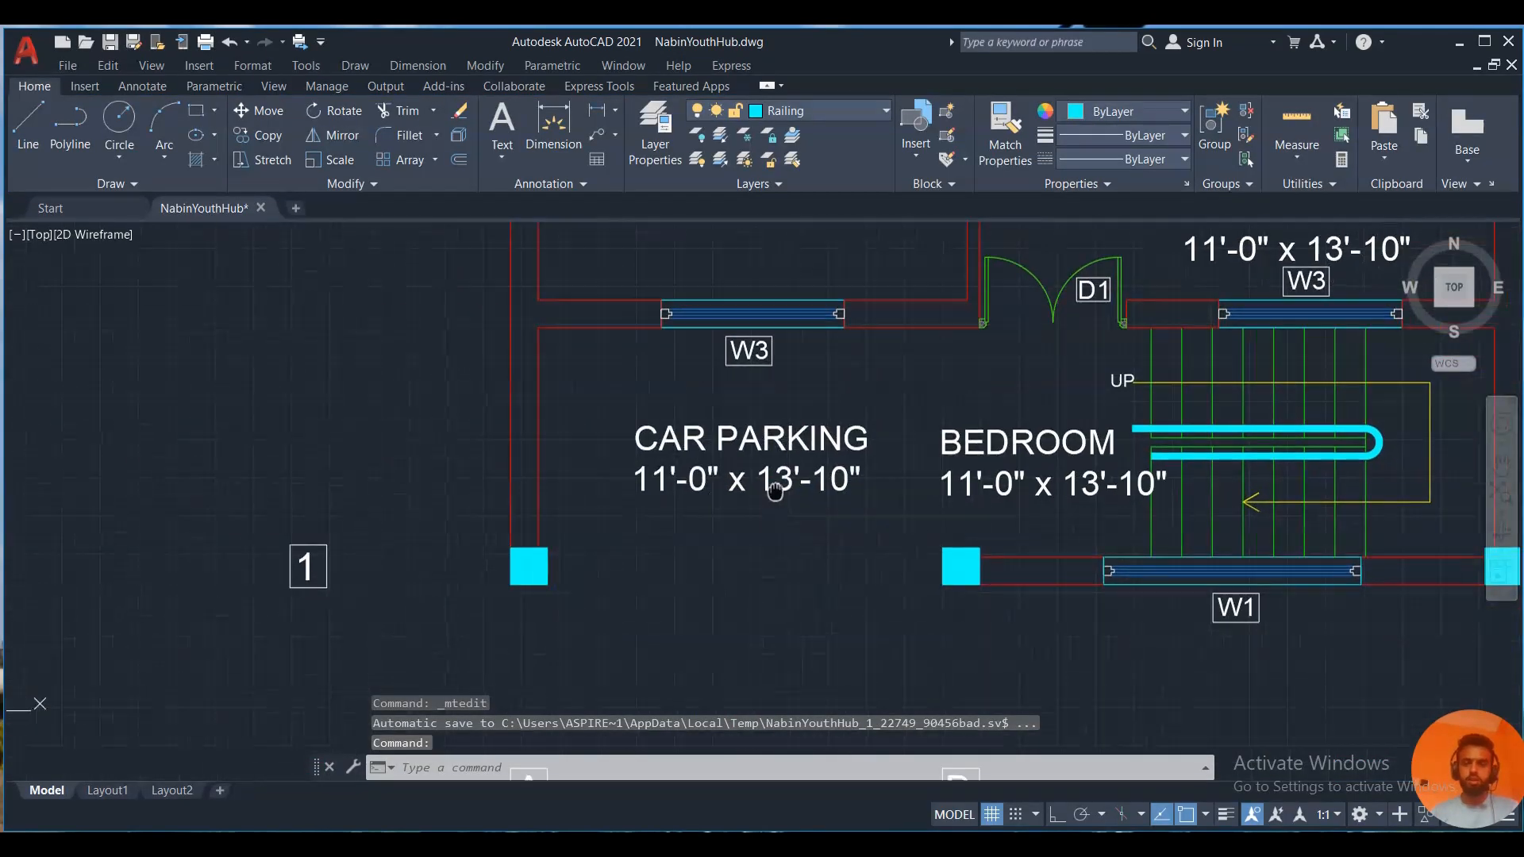
Measure the car parking using a temporary vertical line from the B-1 column to the wall above, and erase that line.
key("Escape")
key("Escape")
type("L")
key("Return")
left_click(980, 549)
left_click(980, 323)
key("Escape")
key("Escape")
type("MEA")
key("Return")
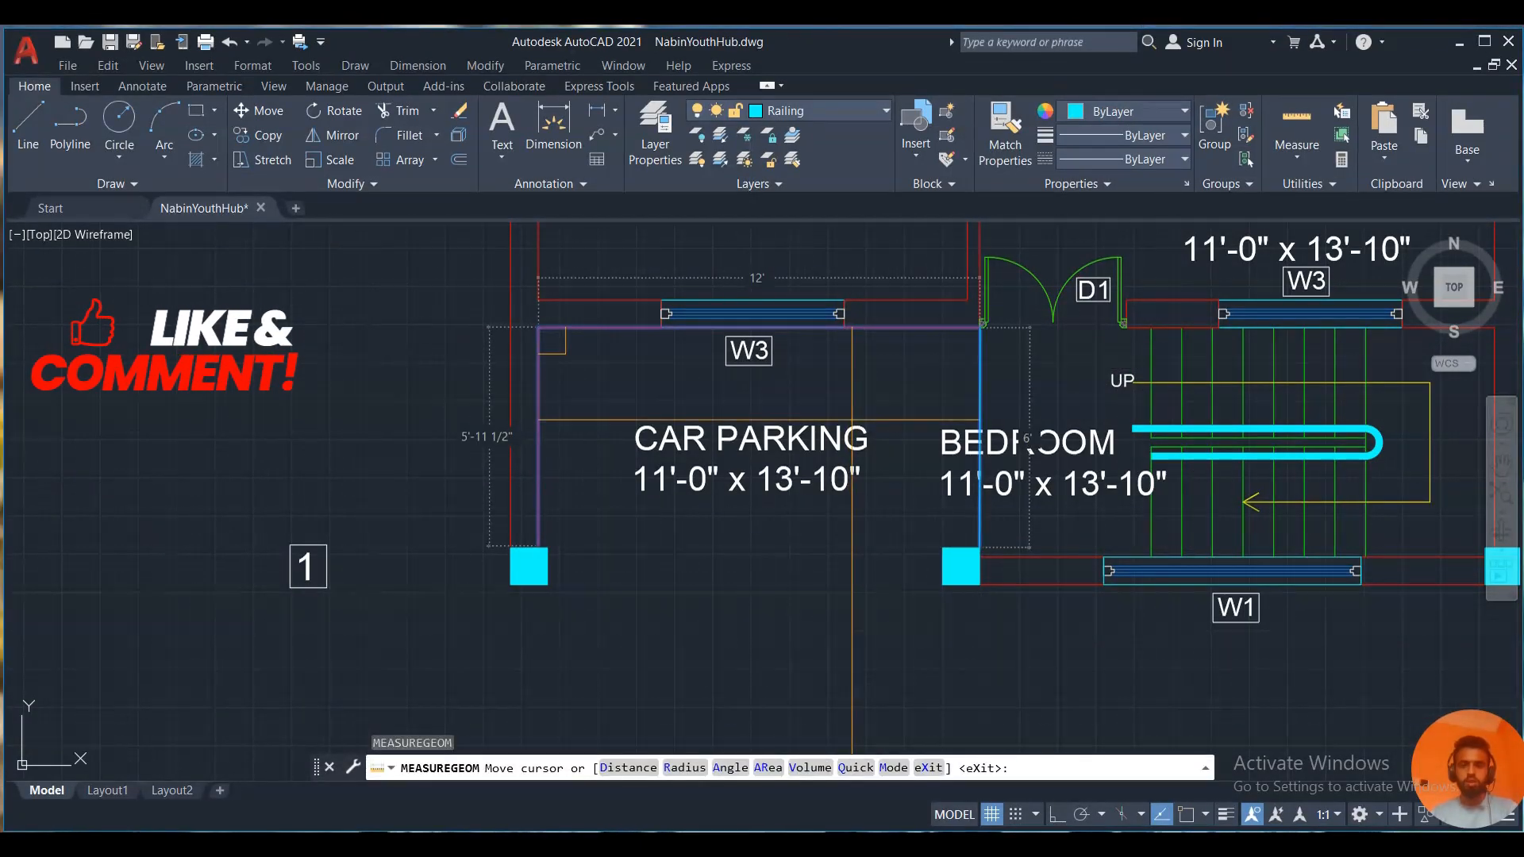
key("Escape")
key("Escape")
left_click(978, 388)
key("Delete")
Check the car parking's dimensions from the B-1 column's lower corner with the Line command's distance preview, without drawing a line.
type("L")
key("Return")
left_click(951, 584)
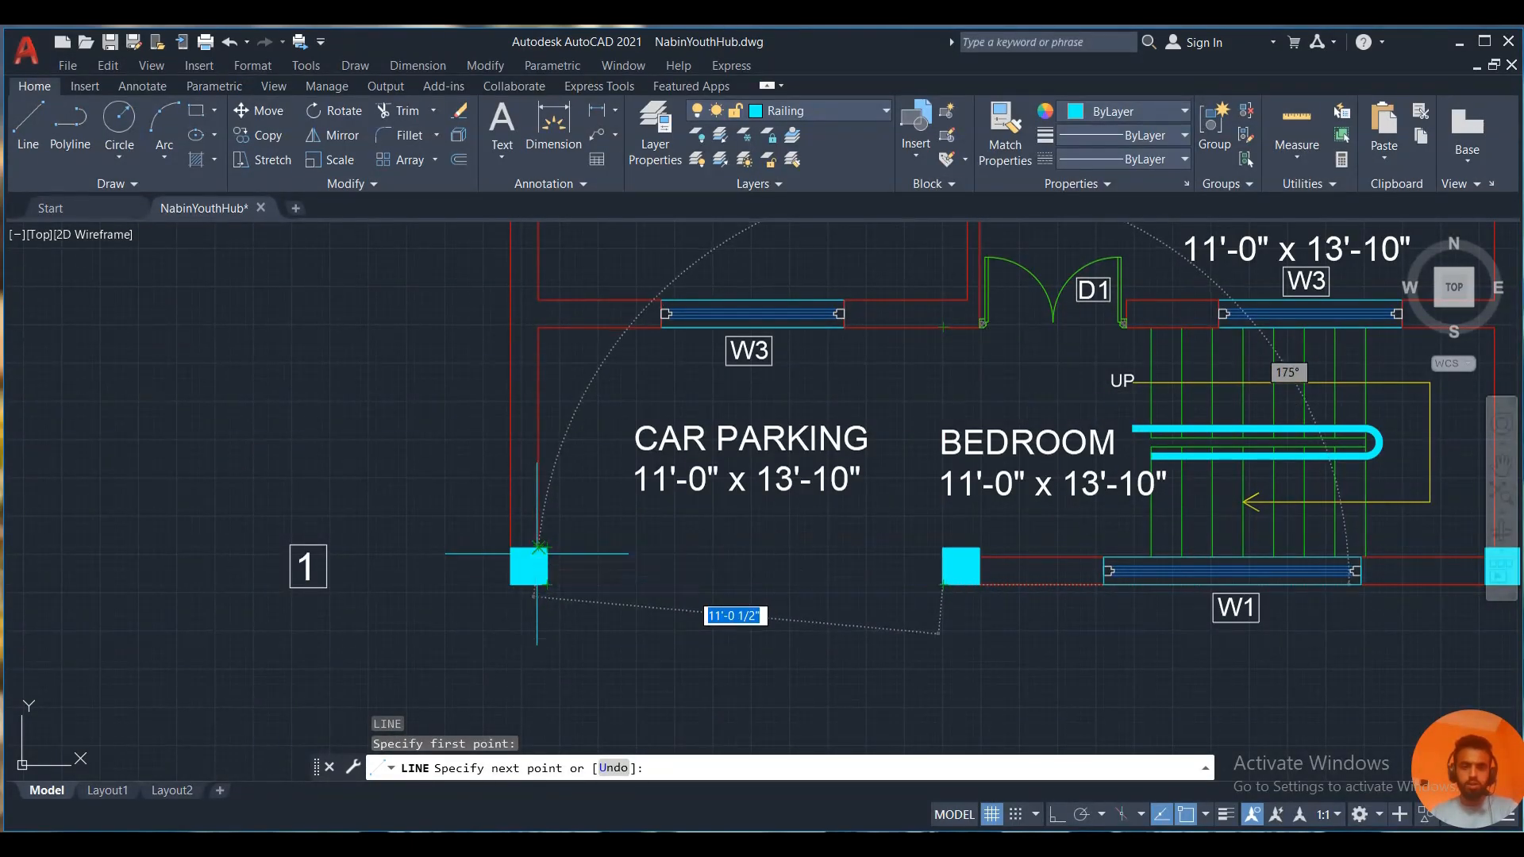
key("Escape")
Set the room size in the CAR PARKING label to 11'-0" x 7'-0".
double_click(790, 476)
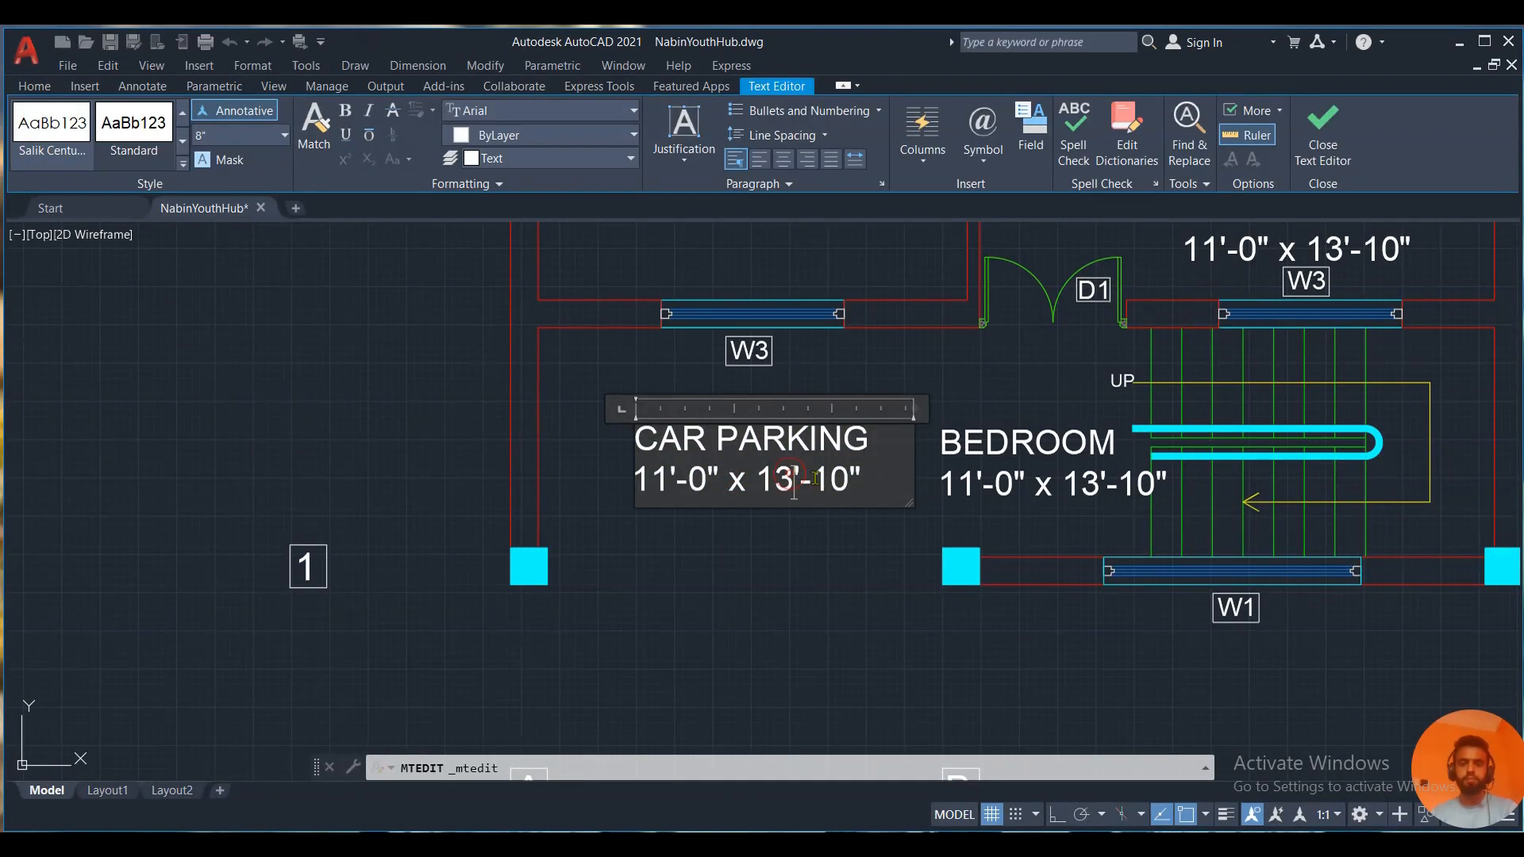
key("BackSpace")
left_click(799, 579)
Rename the BEDROOM label above the staircase's W3 window as OPEN SPACE, keeping the size on a second line.
scroll(684, 578, "down", 2)
scroll(952, 357, "up", 3)
double_click(839, 424)
left_click_drag(1127, 422, 653, 442)
type("OPEN")
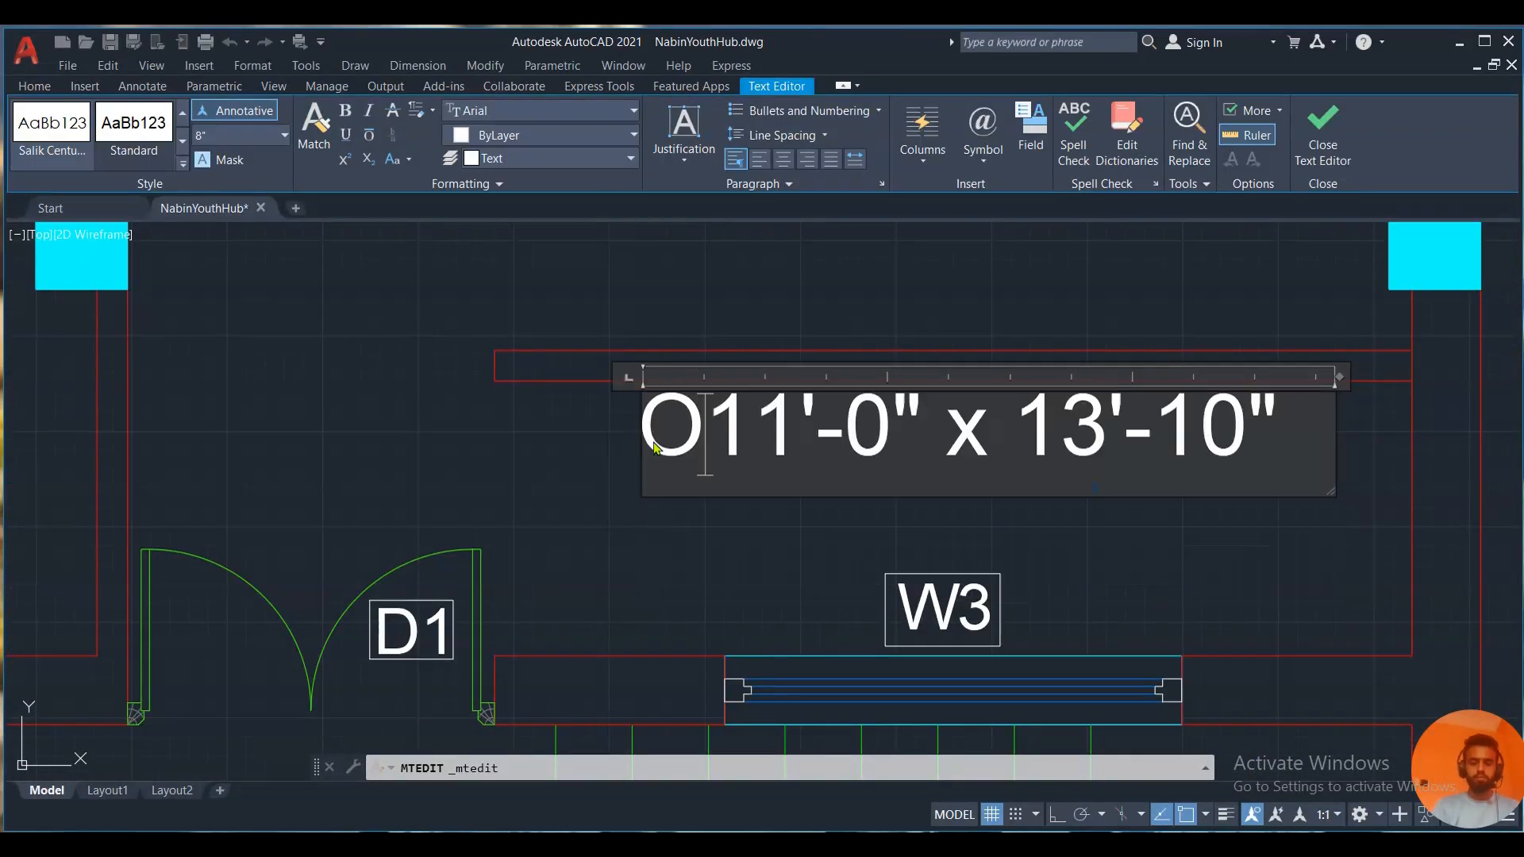
type(" SOPACE")
key("Return")
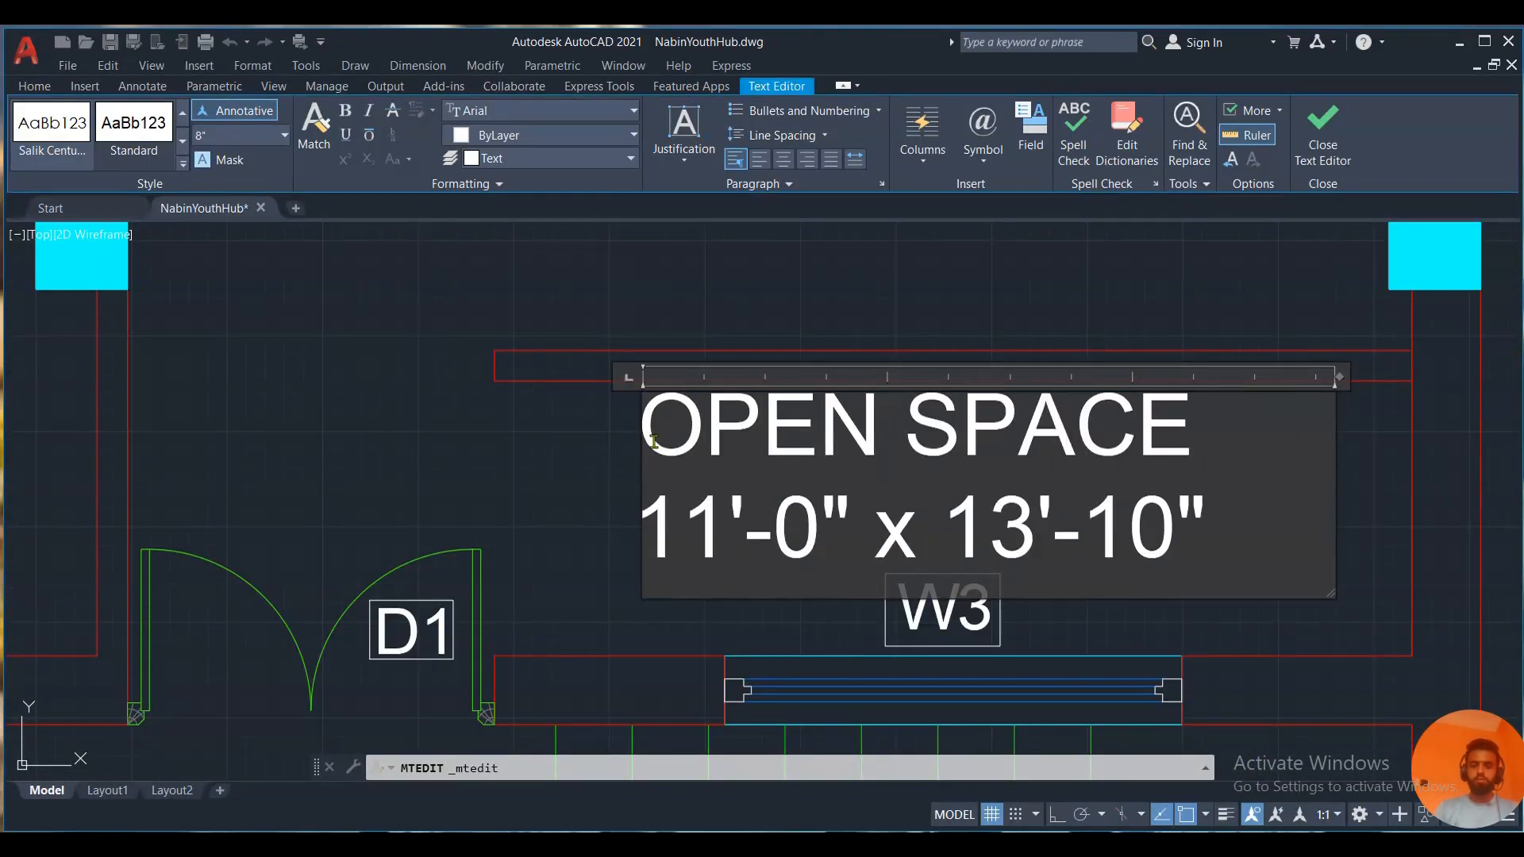
left_click(517, 398)
Check the open space's length and width, and set the size in its label to 10'-0" x 3'-0".
left_click(770, 380)
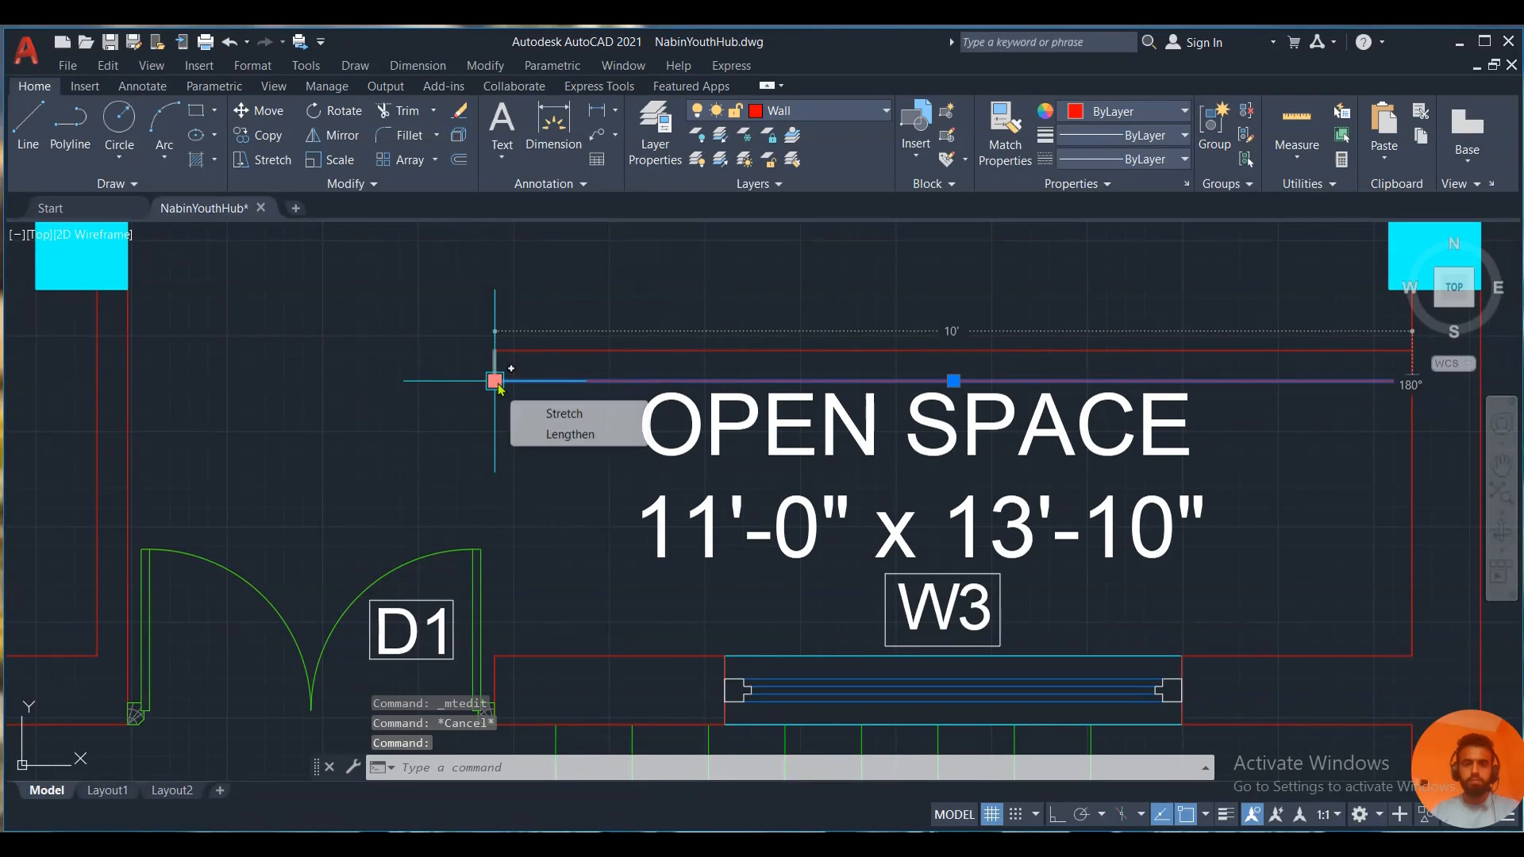
type("l")
key("Return")
left_click(1406, 649)
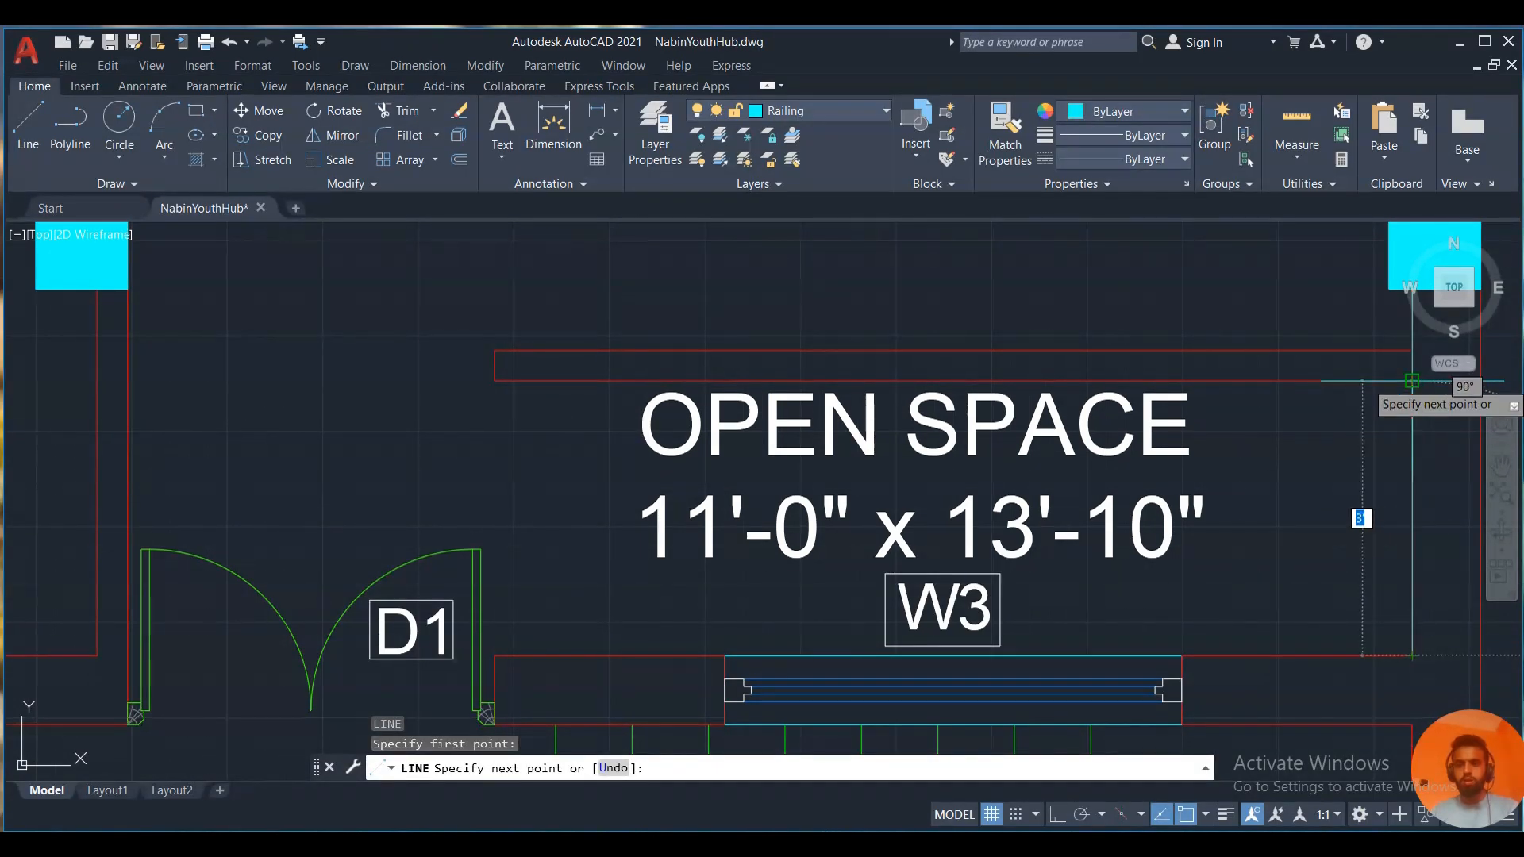
key("Escape")
double_click(719, 523)
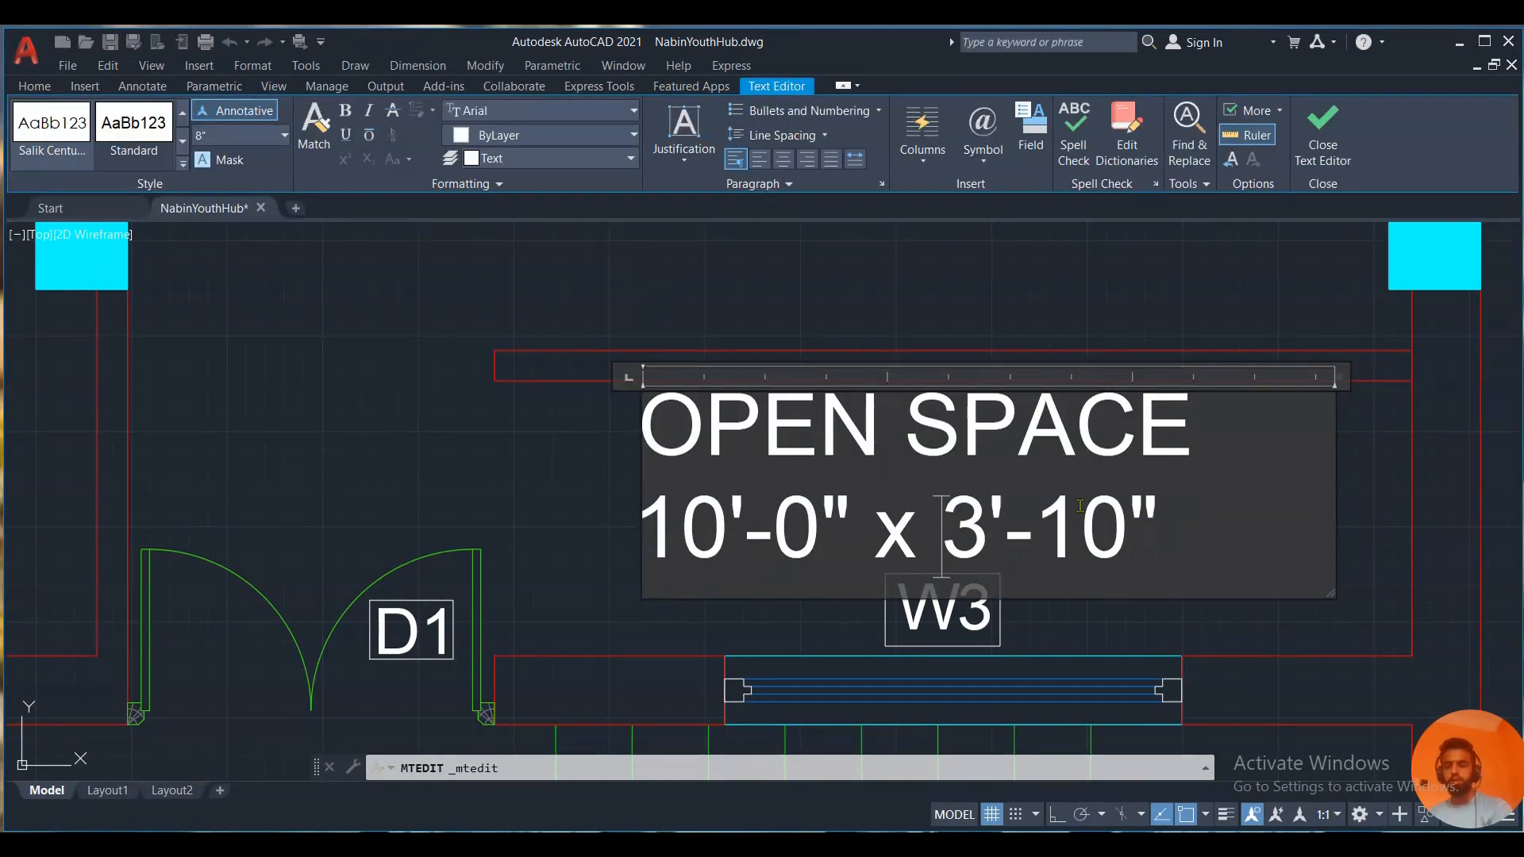
left_click(1341, 507)
Trim the wall line crossing the junction of the open space's upper wall and the outer wall near column C-2.
type("tr")
key("Return")
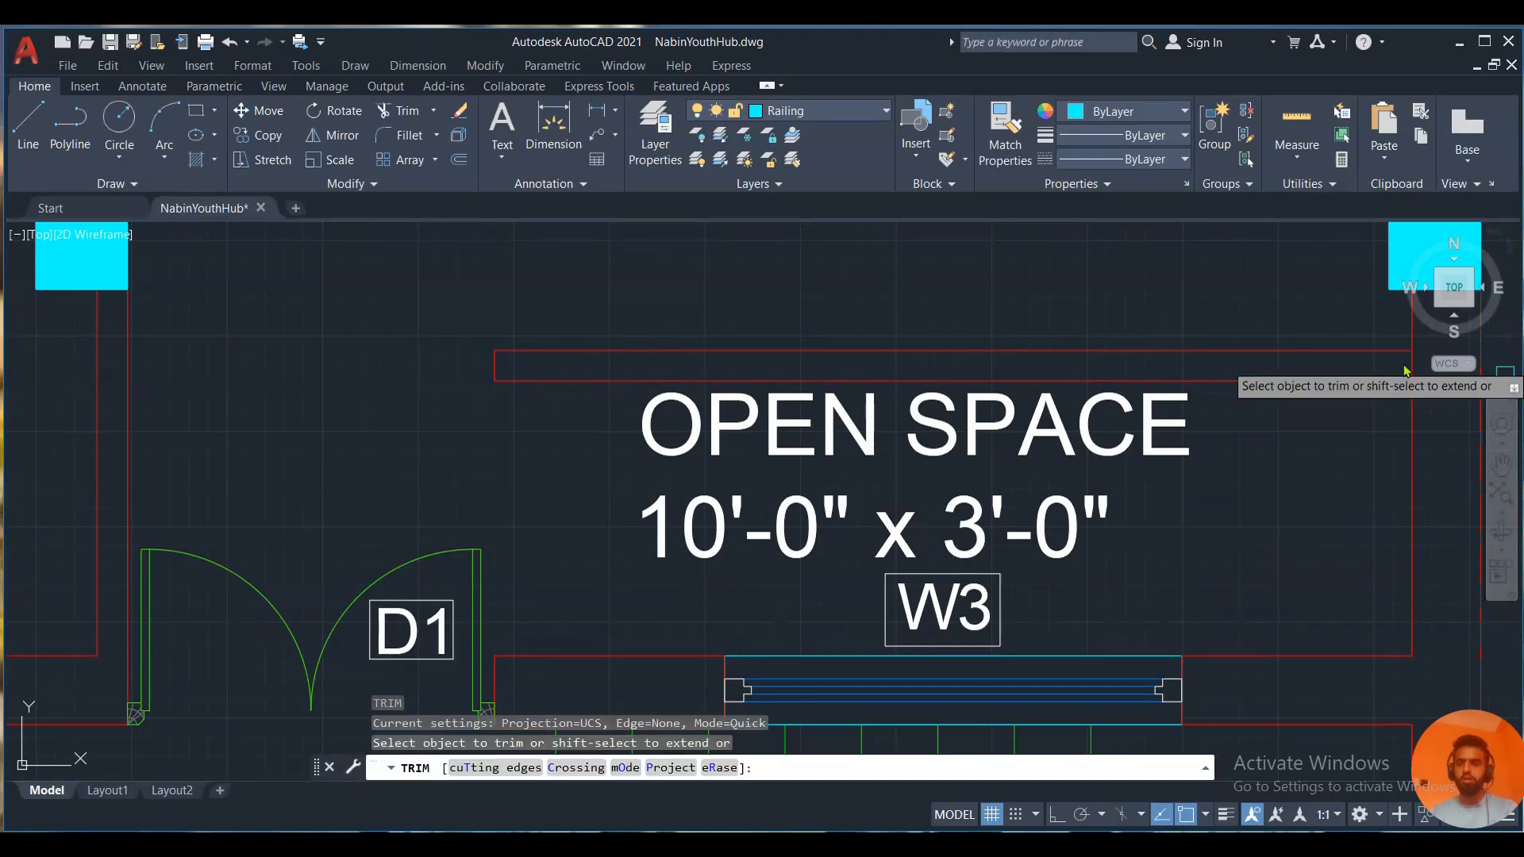
scroll(1390, 368, "up", 1)
middle_click_drag(1390, 368, 1165, 449)
left_click(1187, 452)
left_click(1224, 467)
scroll(1224, 468, "down", 3)
key("Escape")
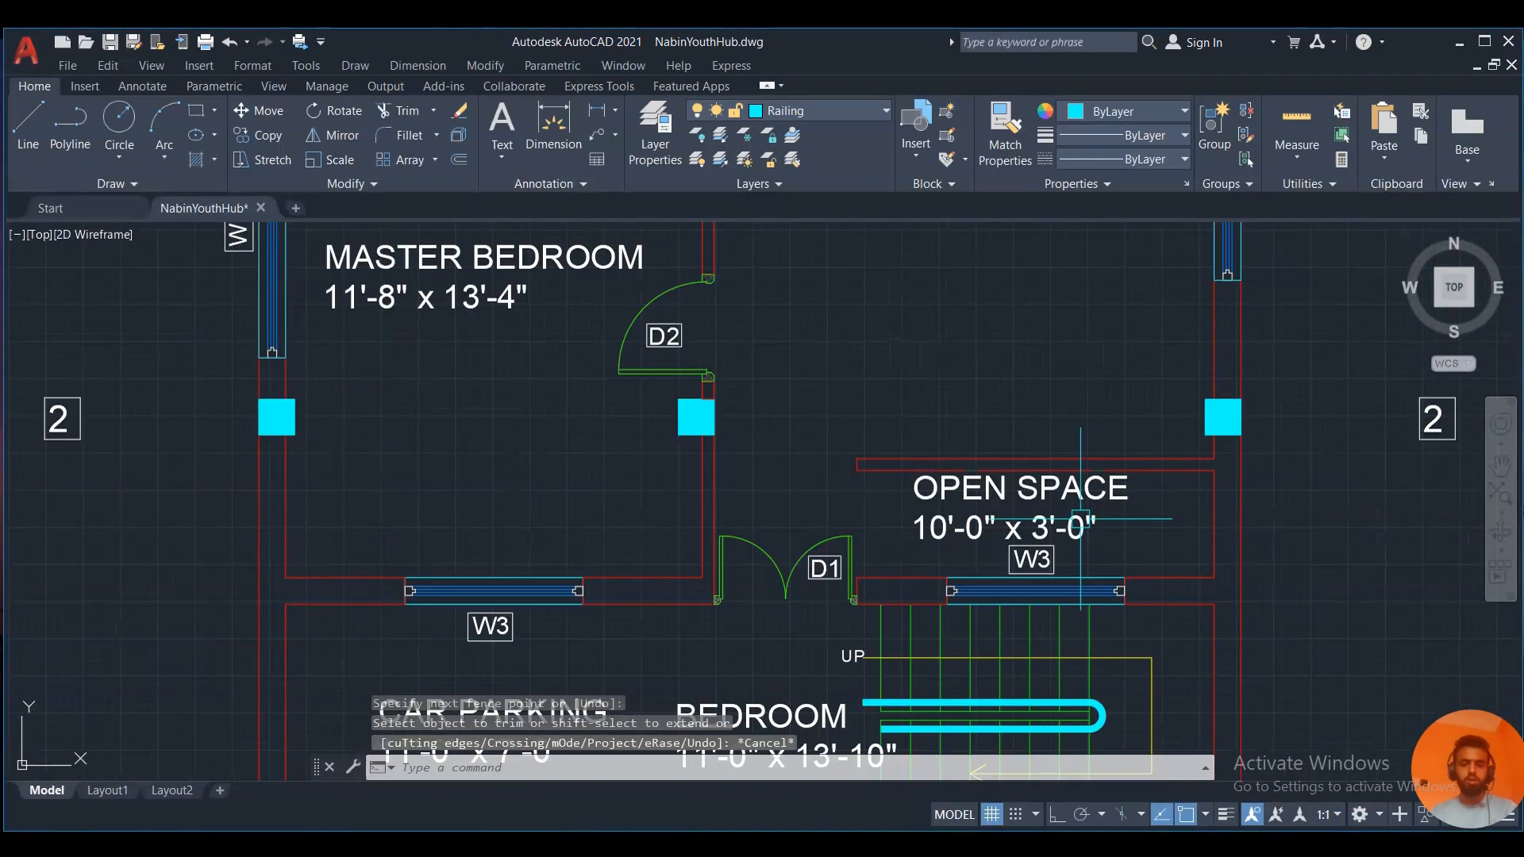
Move the OPEN SPACE label slightly to the right within its room.
scroll(1055, 553, "up", 2)
left_click(1076, 434)
type("m")
key("Return")
left_click(1050, 396)
left_click(1149, 402)
key("Escape")
Rename the BEDROOM label in the large room between grid lines 2 and 3 as LIVING ROOM.
scroll(979, 450, "down", 4)
middle_click_drag(972, 453, 989, 497)
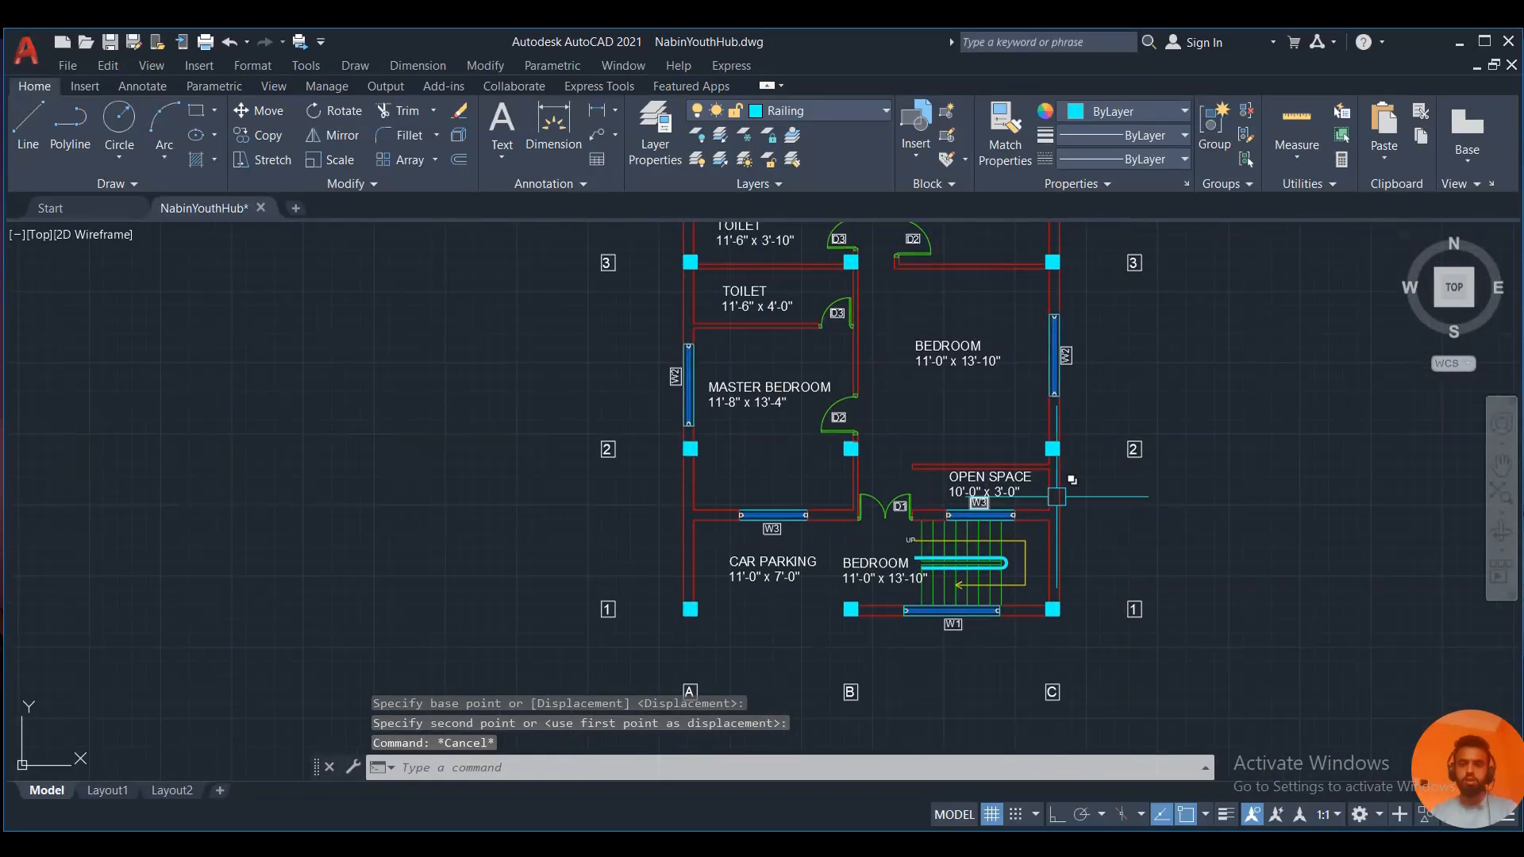
double_click(952, 353)
type("LIVING ROOM")
key("Return")
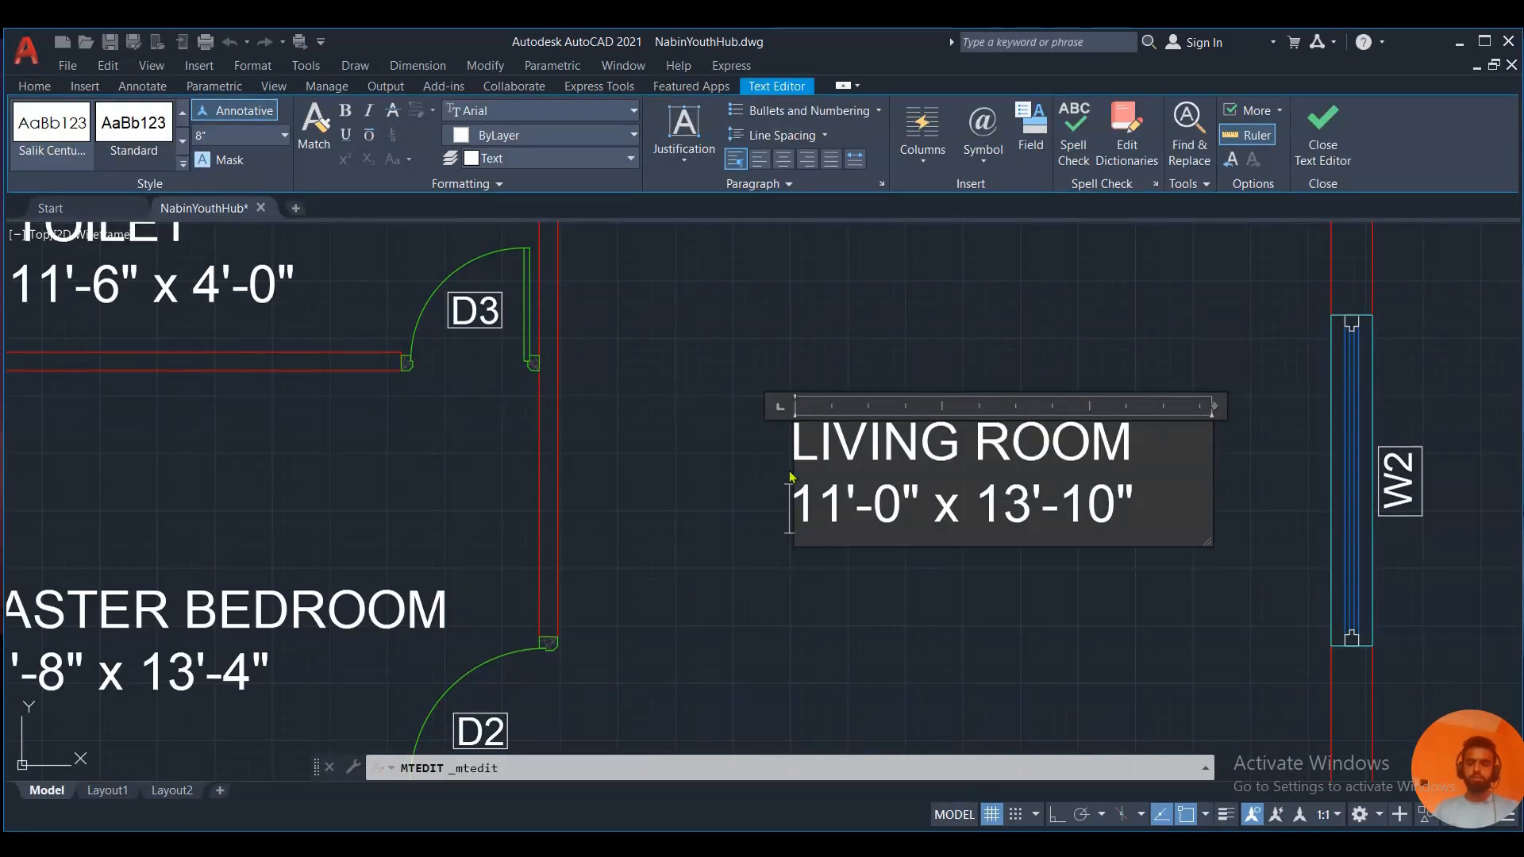
left_click(782, 560)
Measure the length and width of the living room.
scroll(782, 560, "down", 5)
type("mea")
key("Return")
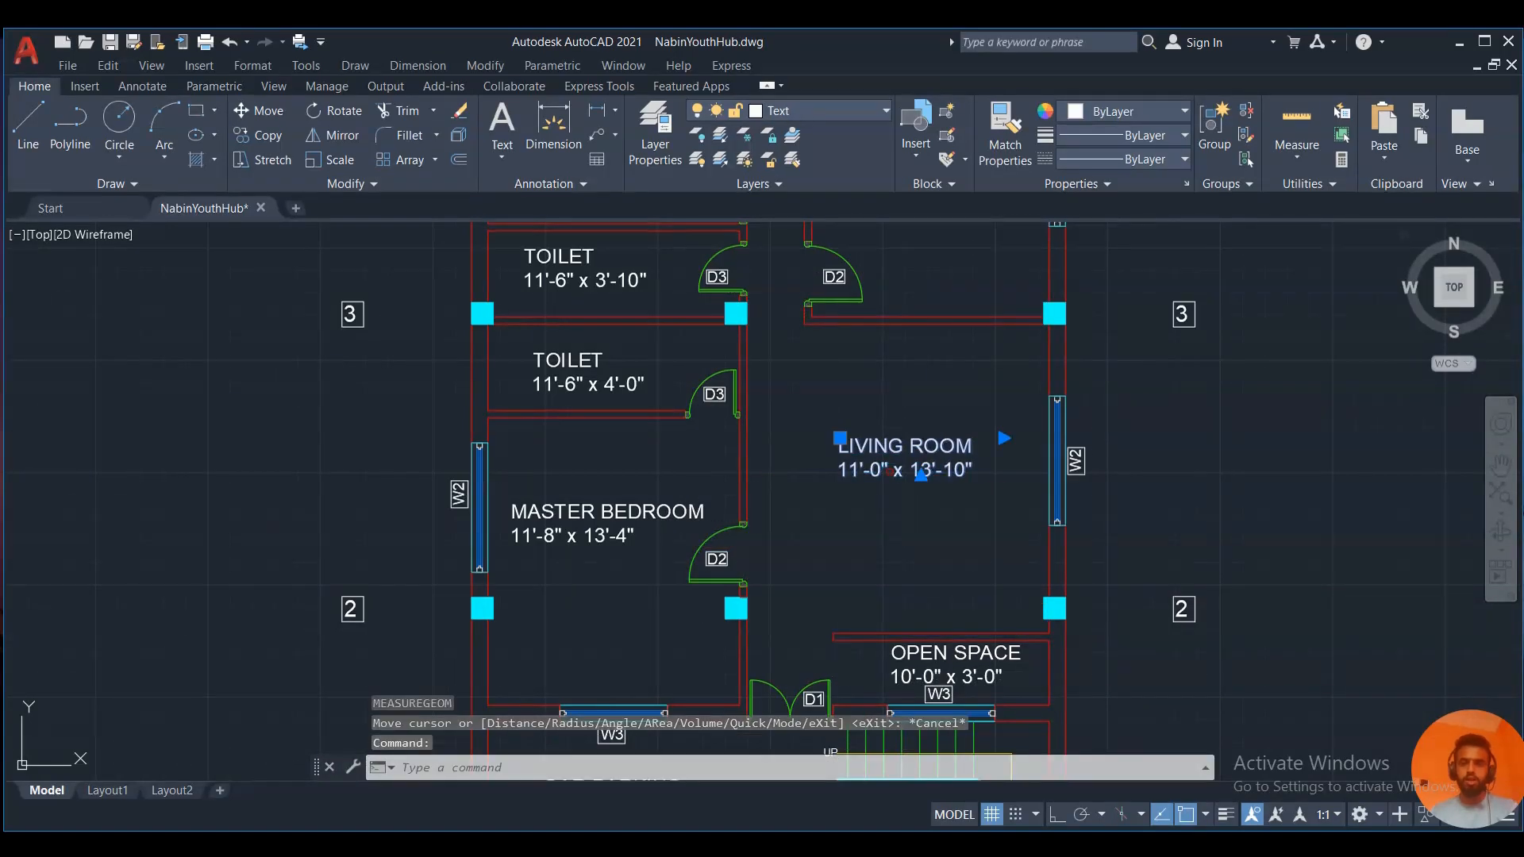
Set the room size in the LIVING ROOM label to 11'-0" x 14'-4".
double_click(862, 475)
scroll(862, 475, "up", 5)
left_click(848, 476)
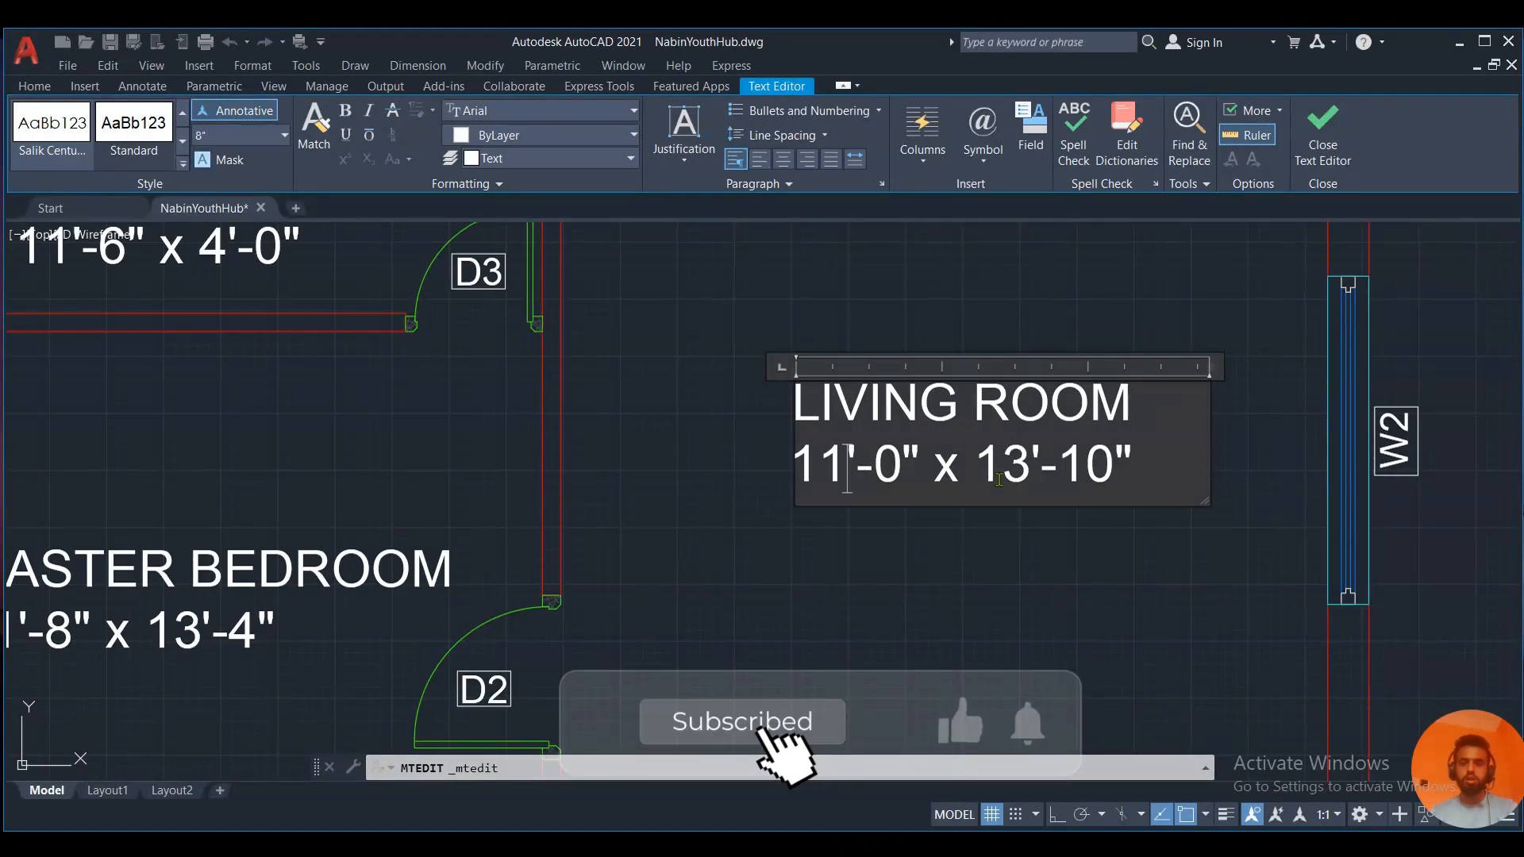
key("BackSpace")
key("BackSpace")
type("4")
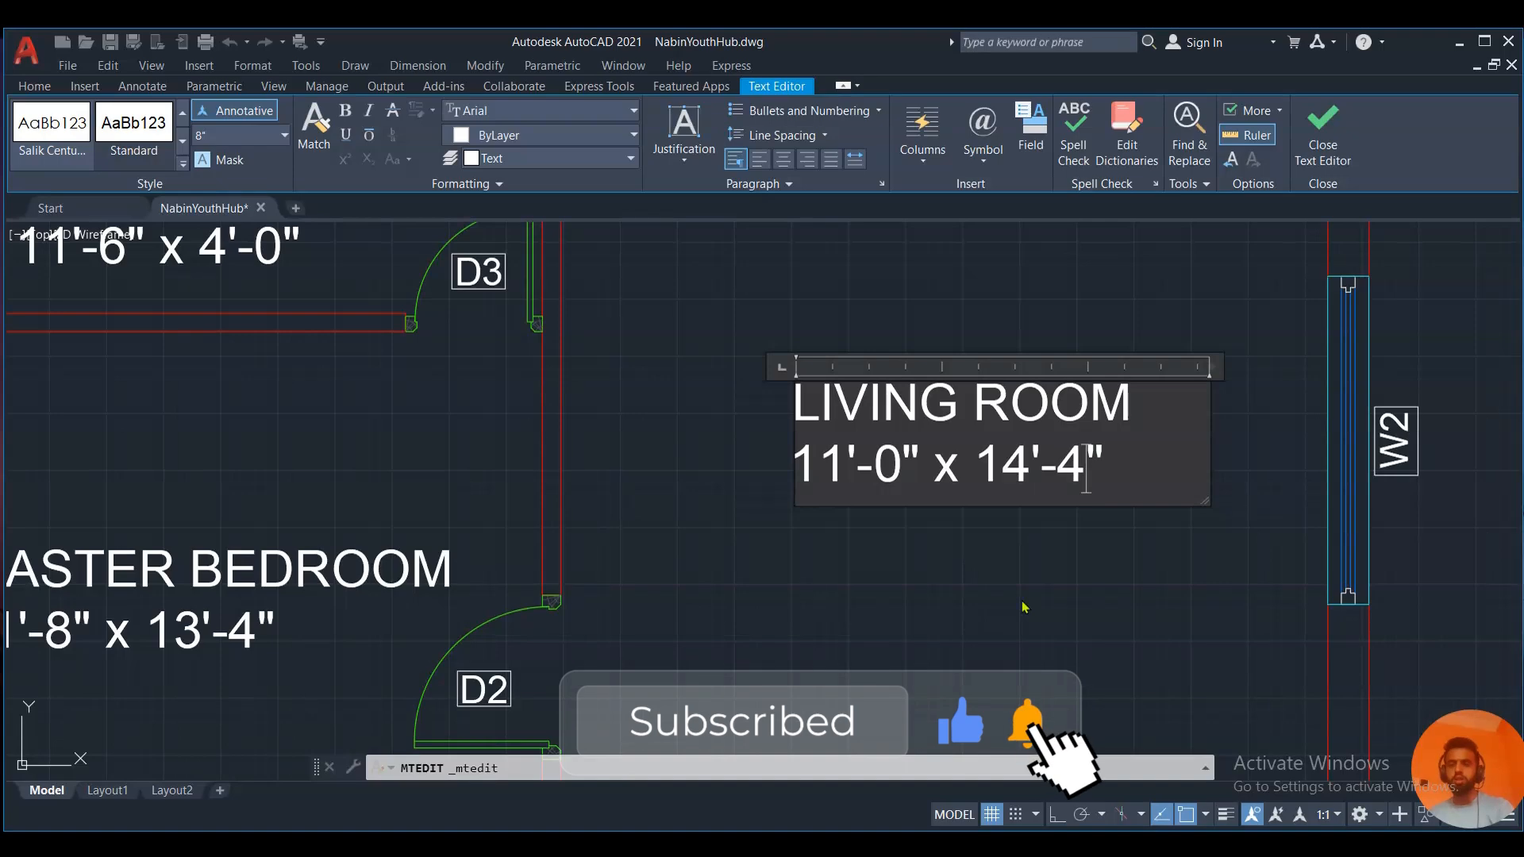
left_click(1024, 608)
Delete the leftover BEDROOM label beside the staircase.
scroll(918, 579, "down", 2)
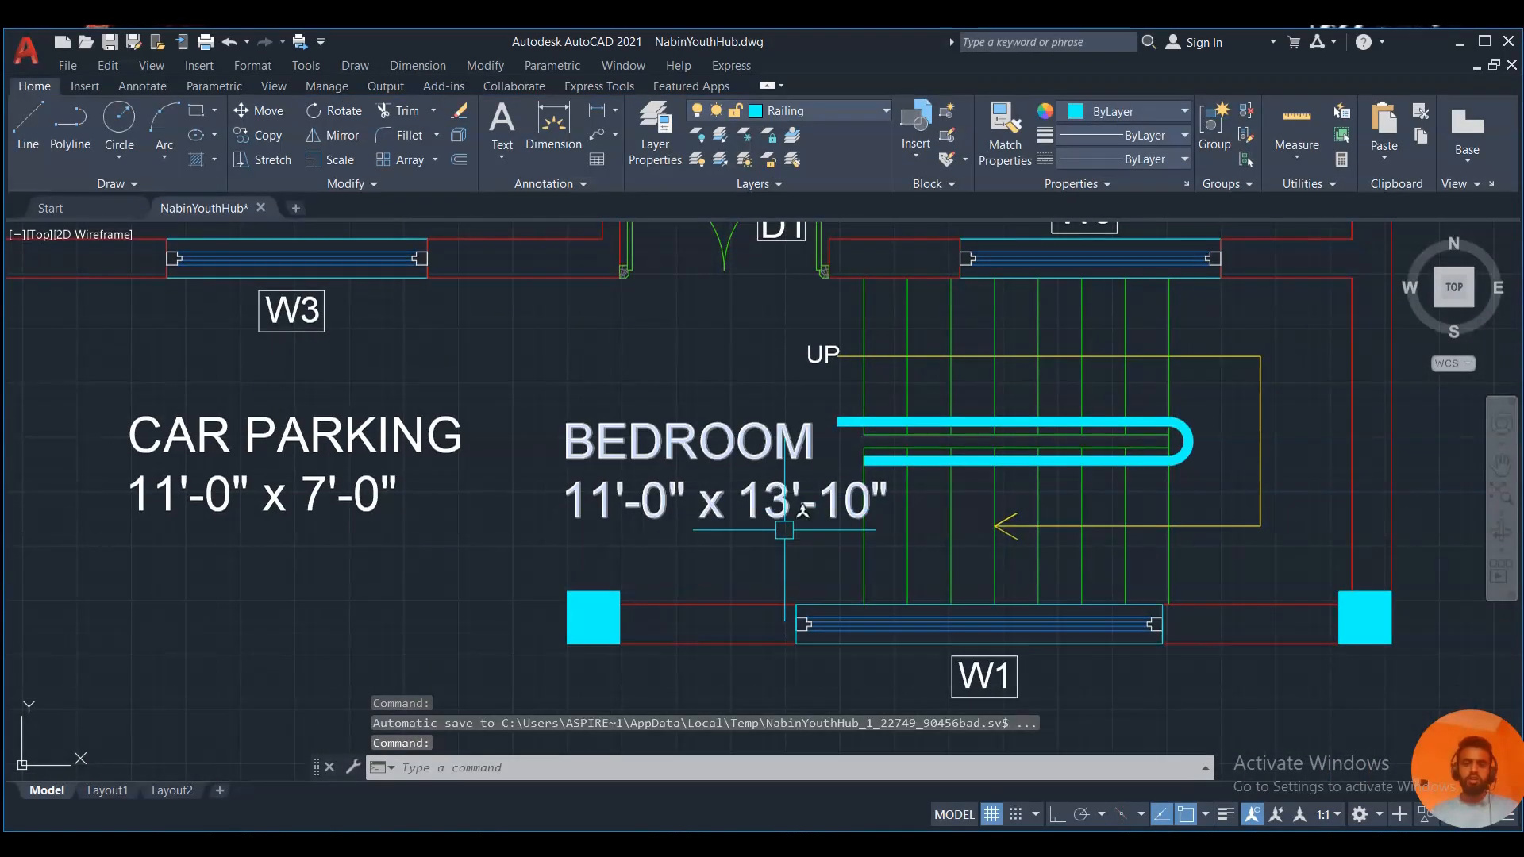
left_click(747, 492)
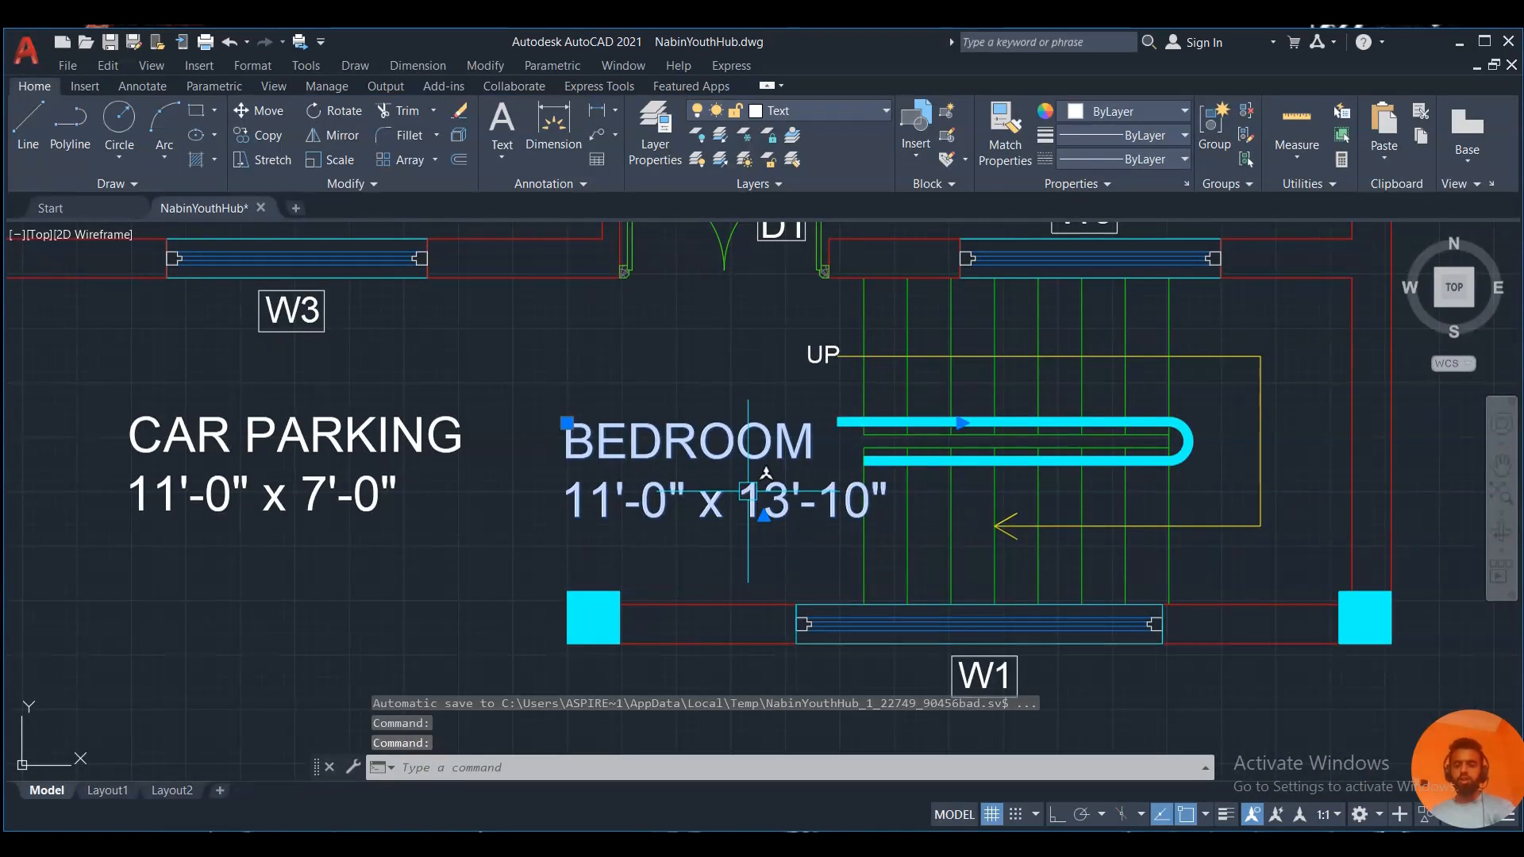
key("Delete")
scroll(766, 475, "down", 6)
scroll(828, 516, "up", 6)
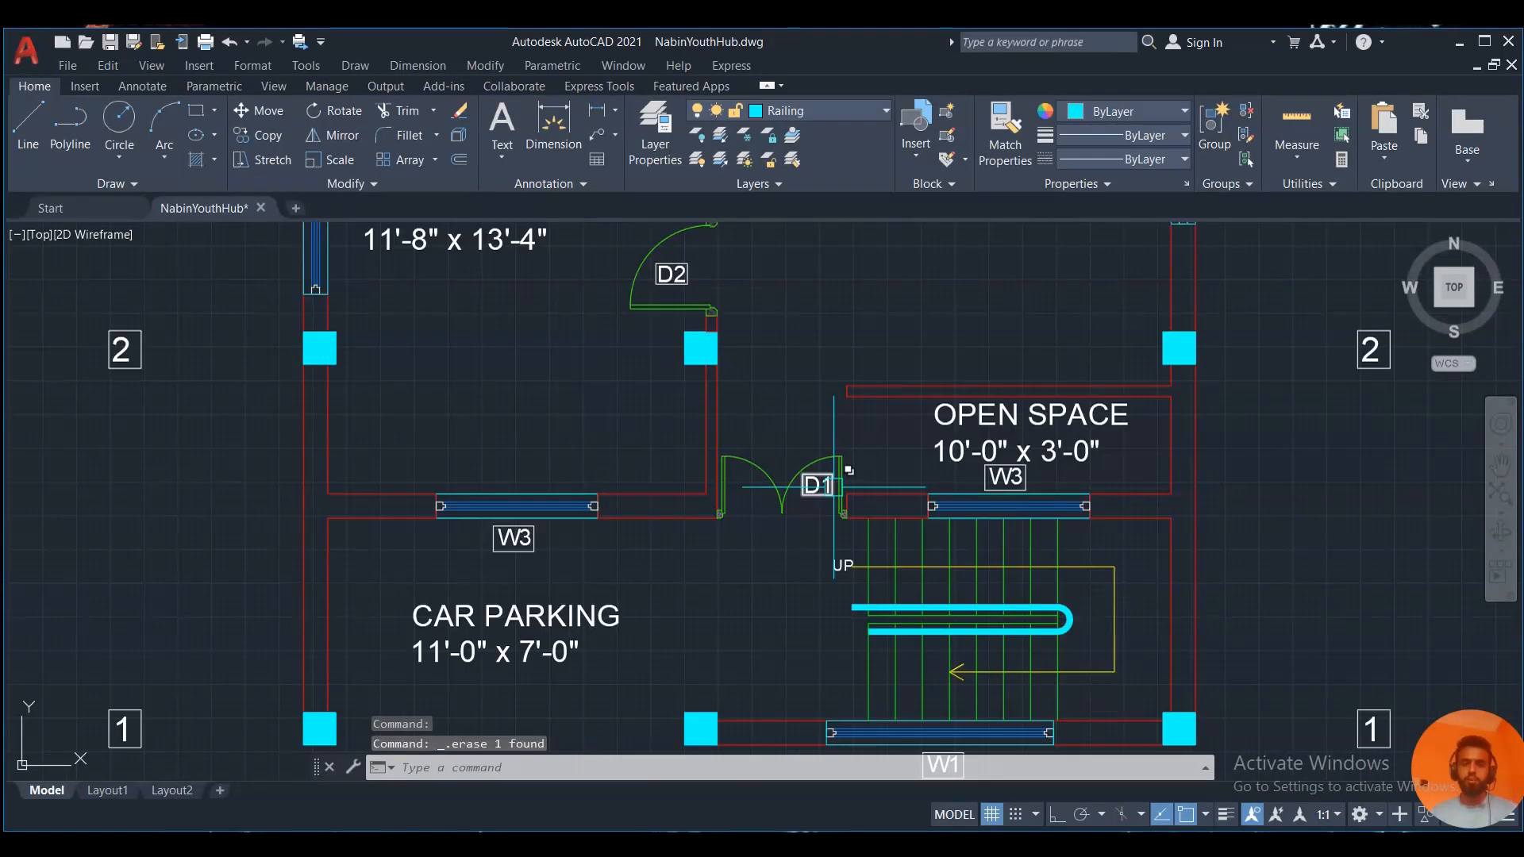
scroll(826, 555, "down", 4)
scroll(831, 580, "down", 5)
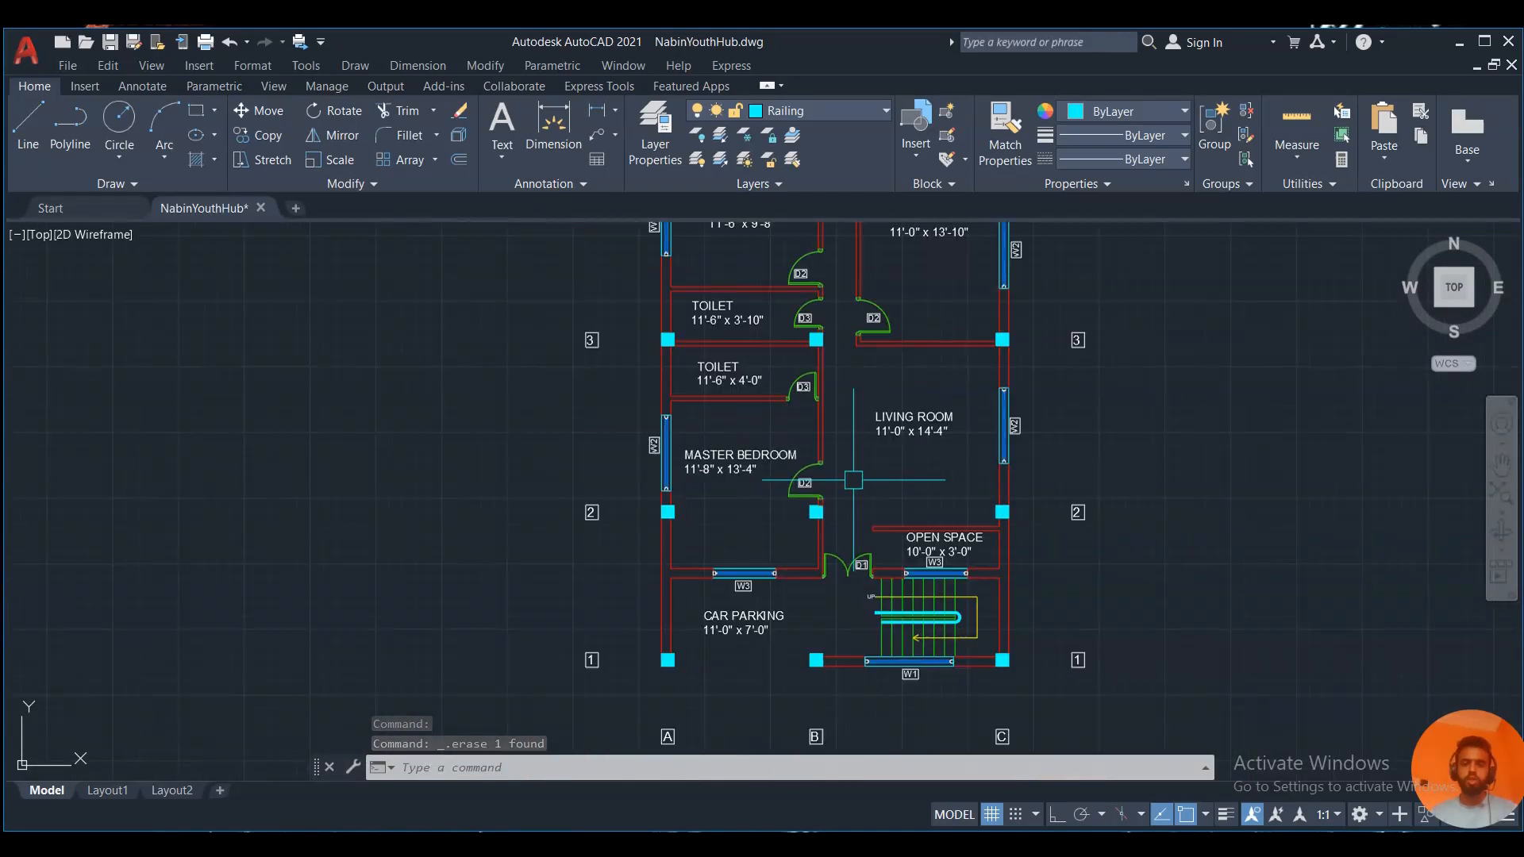